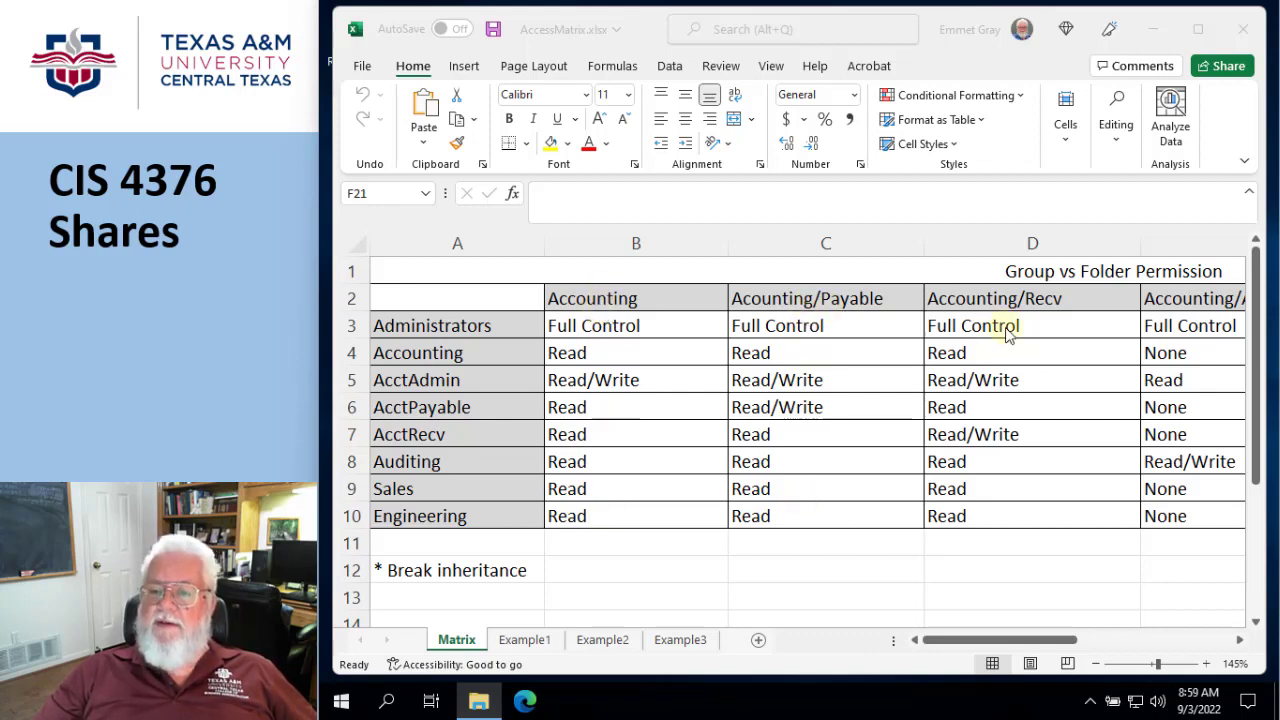
# - Review the Group vs Folder Permission matrix across all folder columns, from Accounting through Engineering
pyautogui.click(1026, 648)
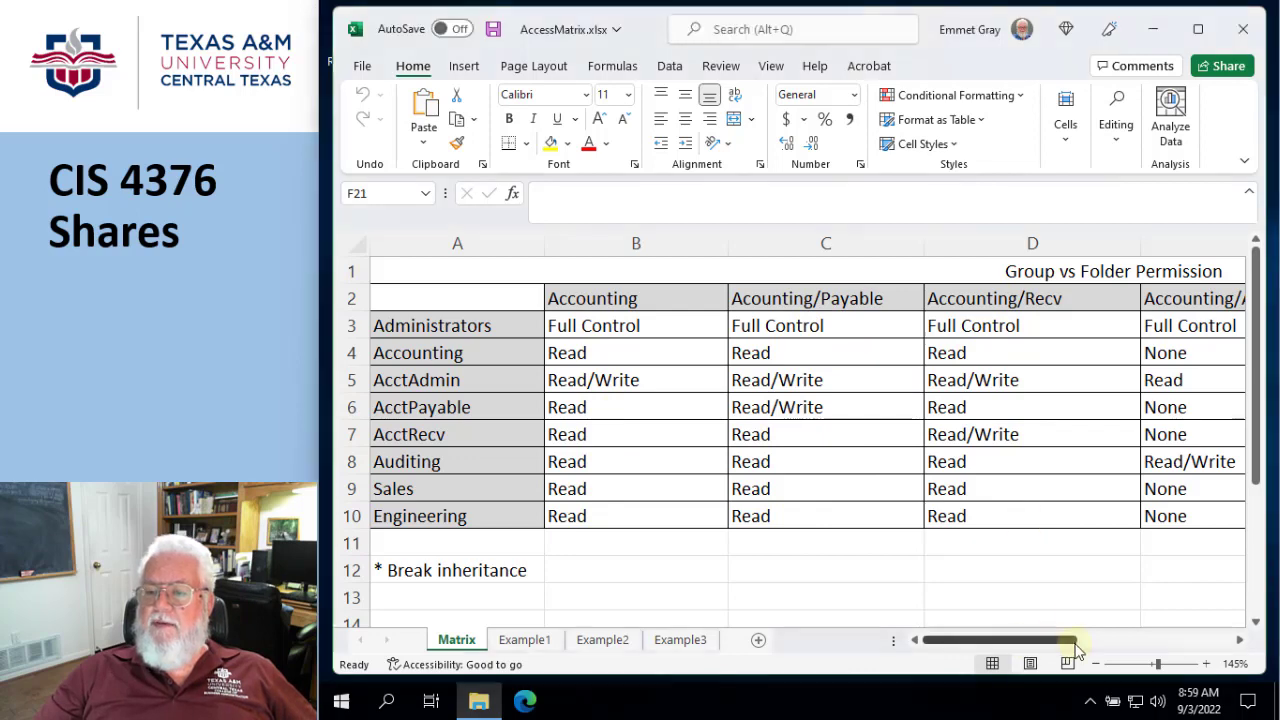
pyautogui.click(1240, 641)
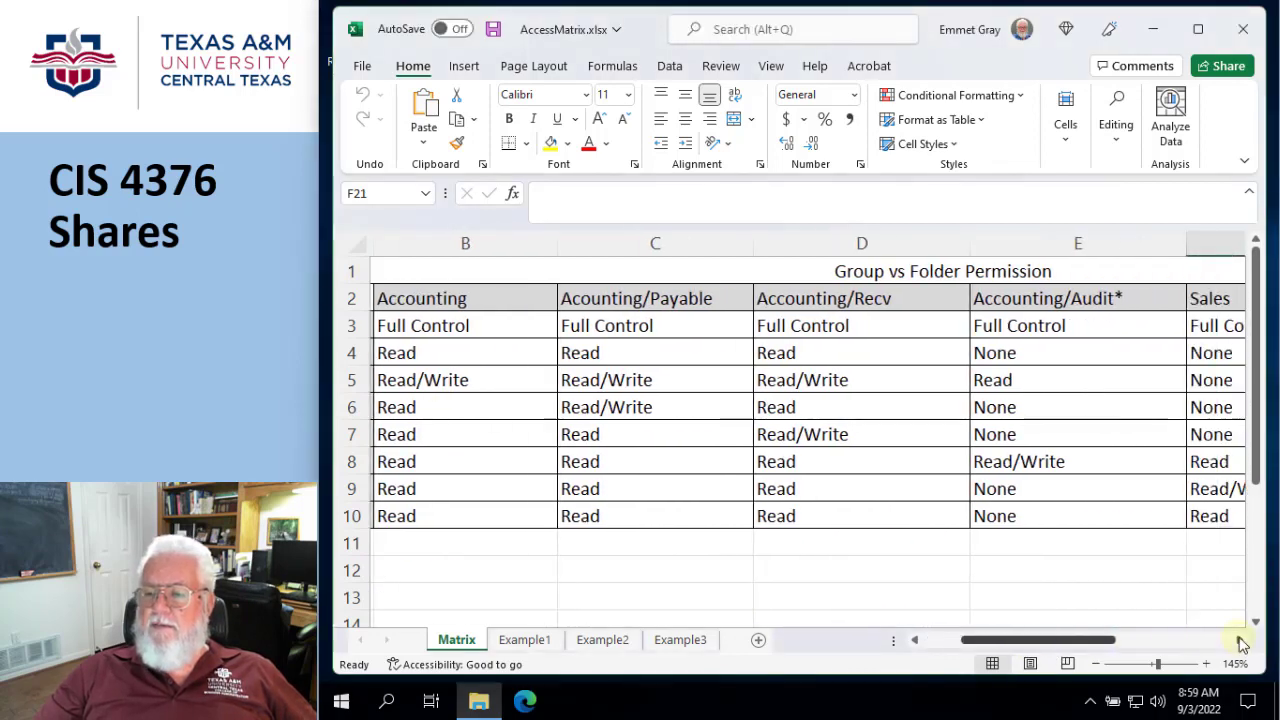
pyautogui.click(1240, 641)
pyautogui.click(1240, 641)
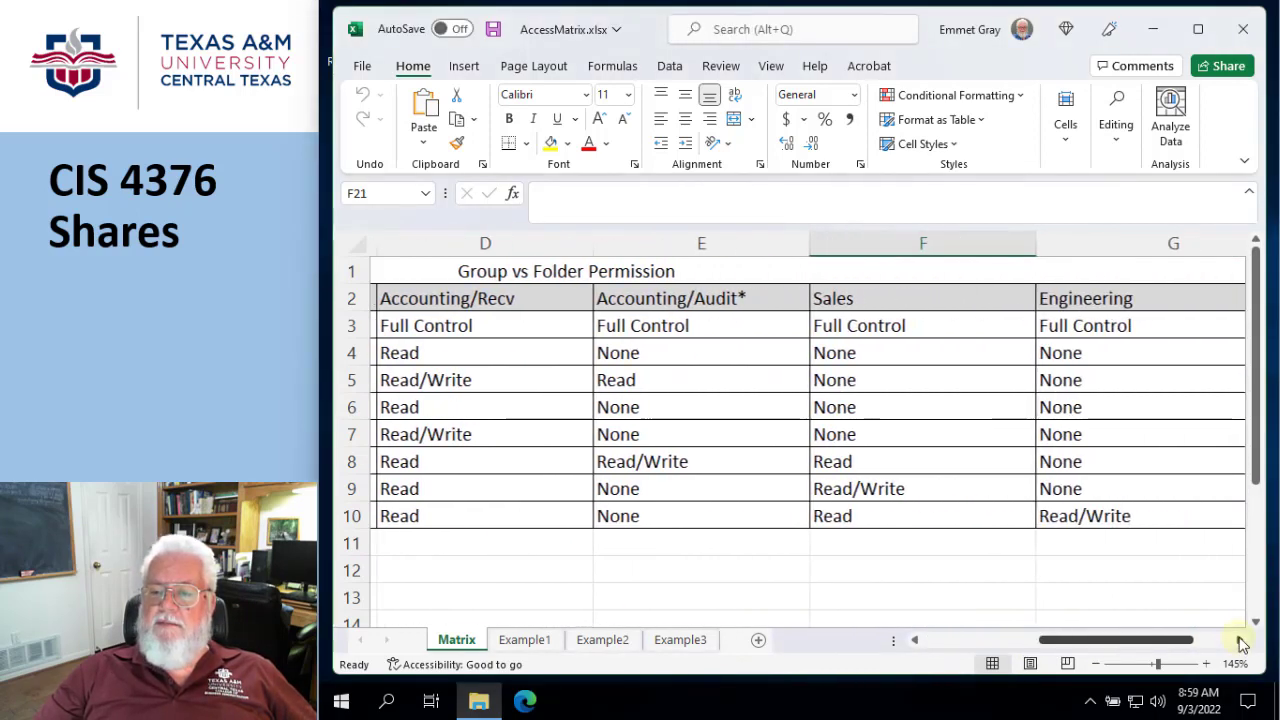
pyautogui.click(1240, 641)
pyautogui.moveTo(1208, 646); pyautogui.dragTo(846, 660)
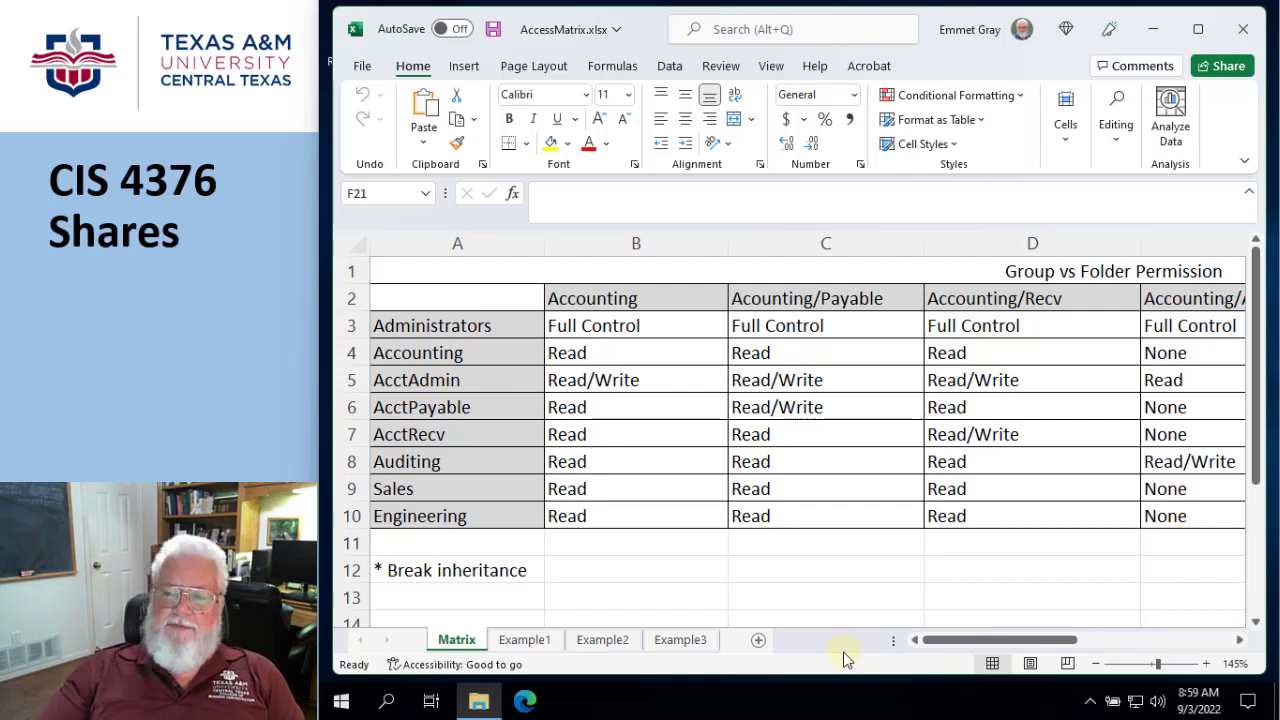
# - Put away the workbook and folder windows, and in Active Directory Users and Computers expand Accounts and PCs under CIS4376.local
pyautogui.click(1157, 33)
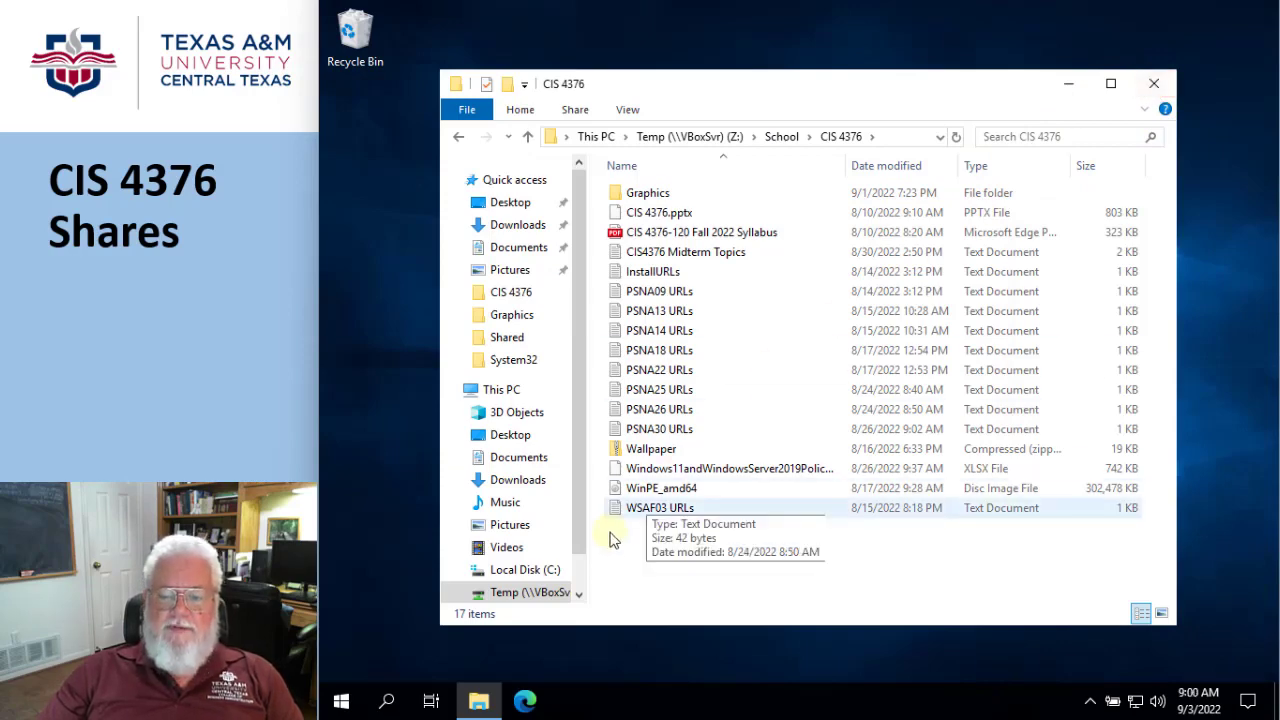
pyautogui.click(1153, 89)
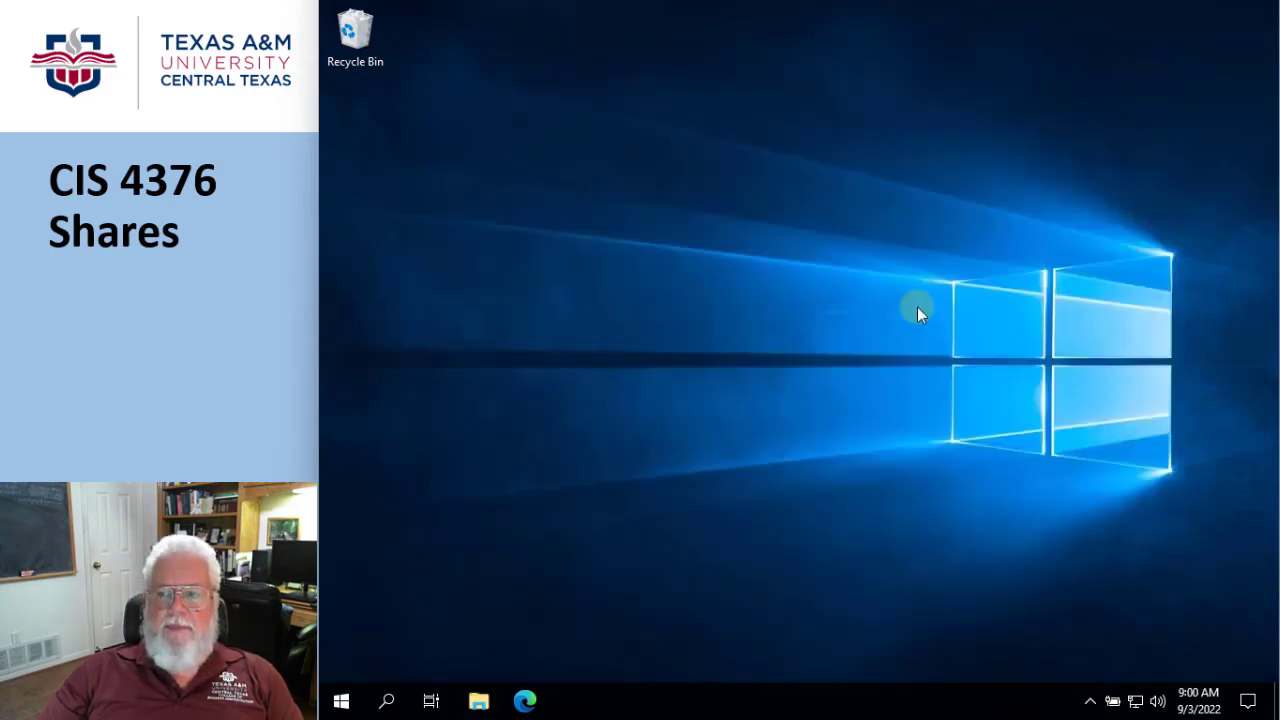
pyautogui.click(343, 703)
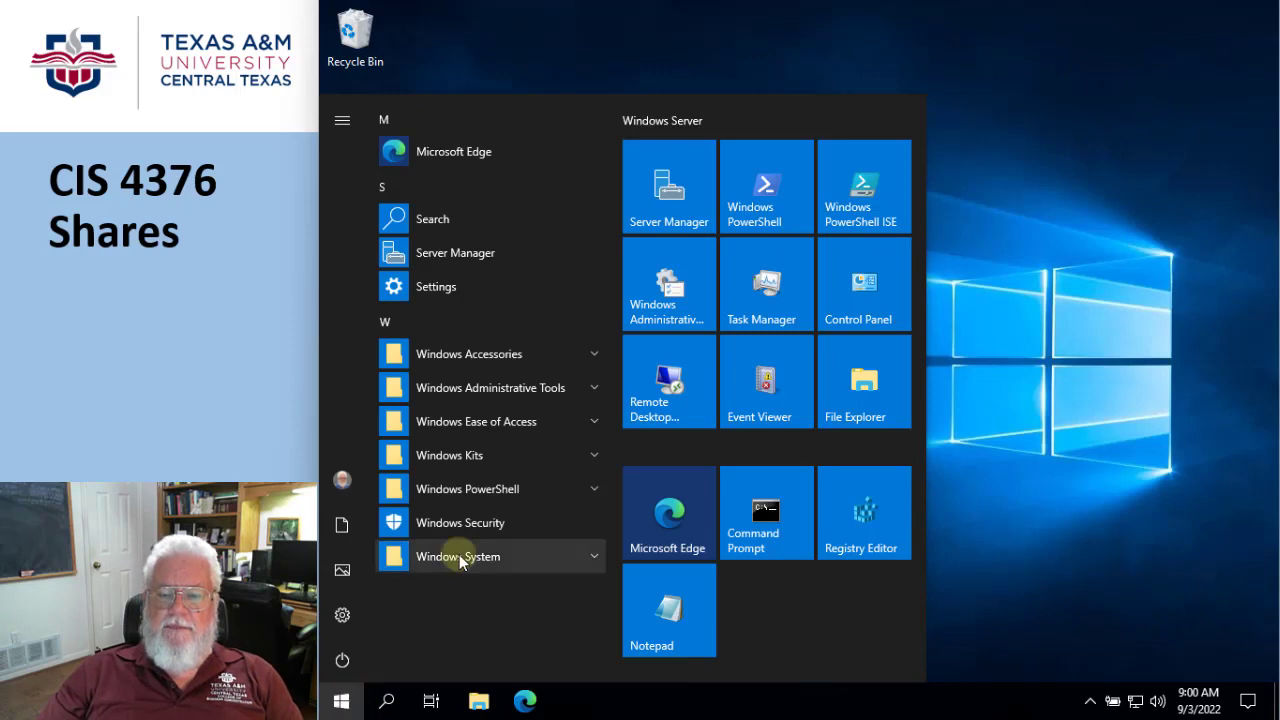
pyautogui.click(592, 396)
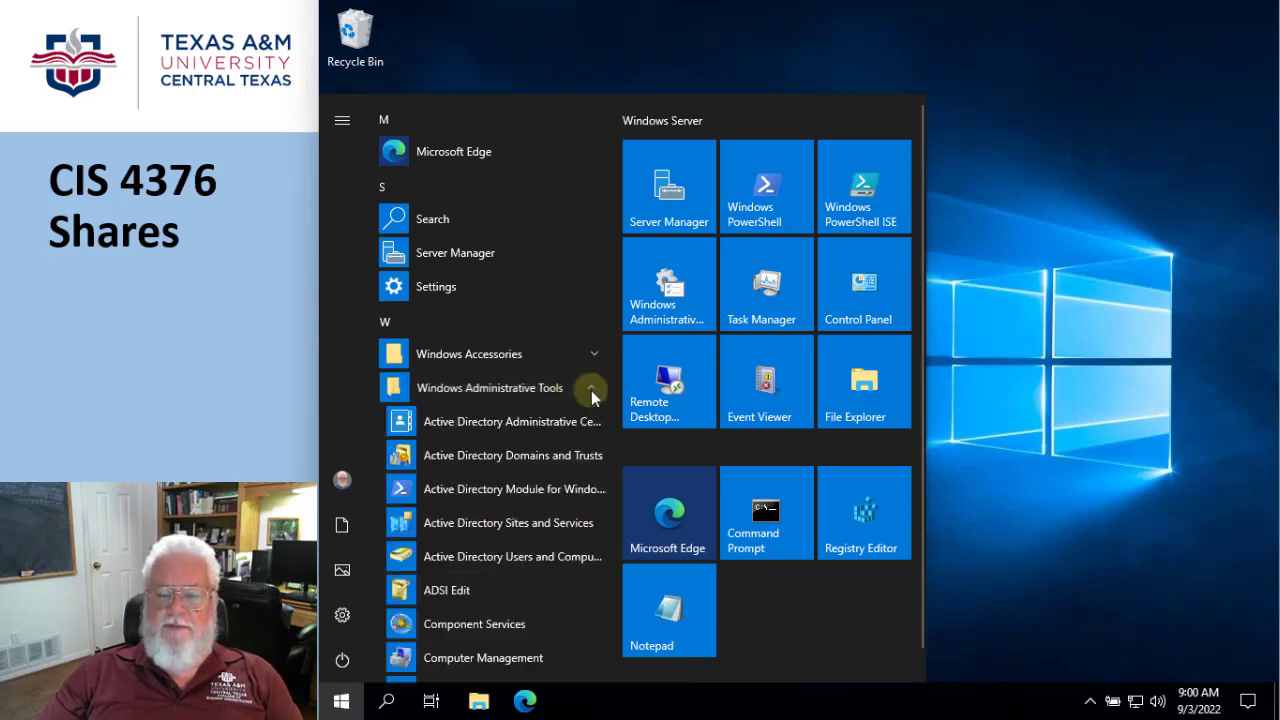
pyautogui.click(502, 557)
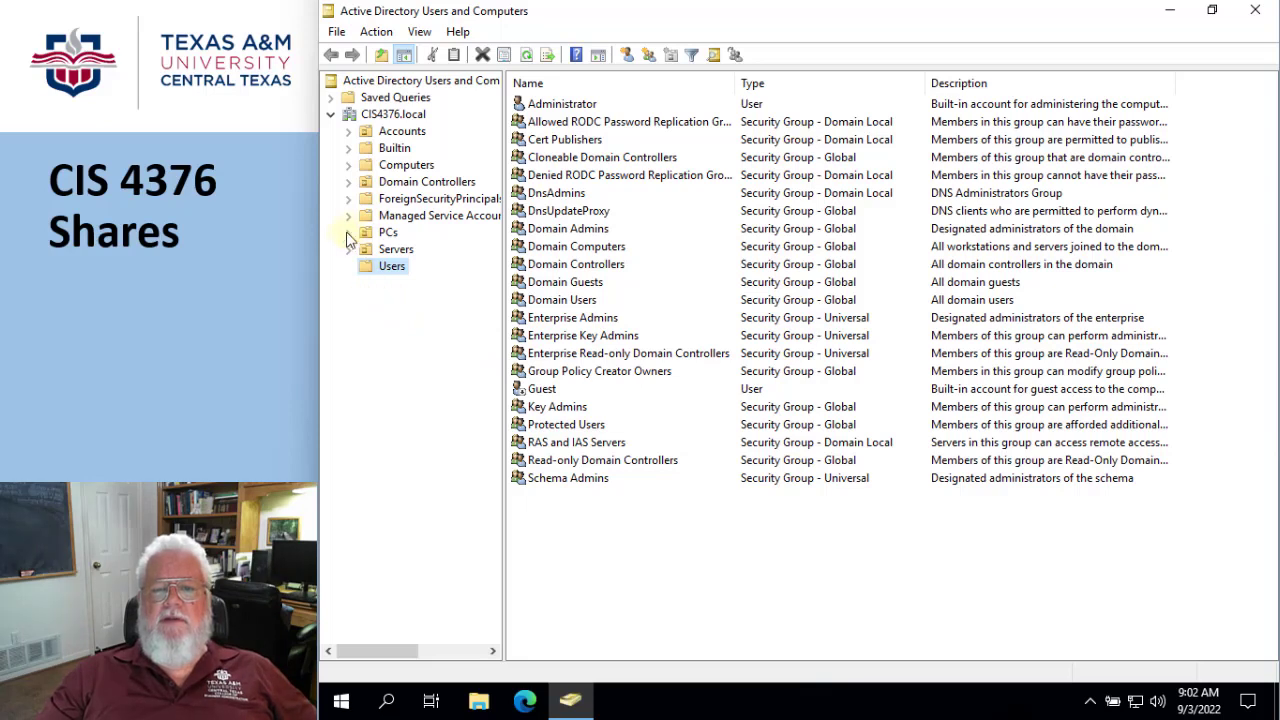
pyautogui.click(348, 131)
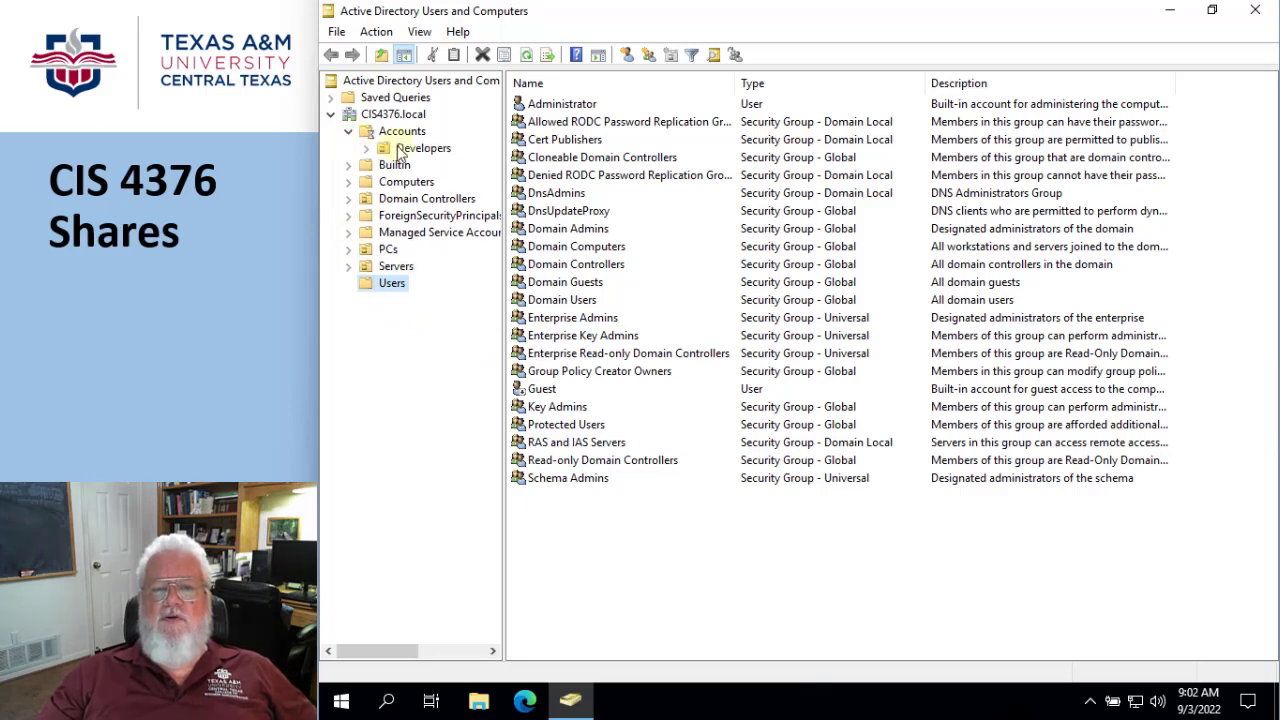
pyautogui.click(349, 249)
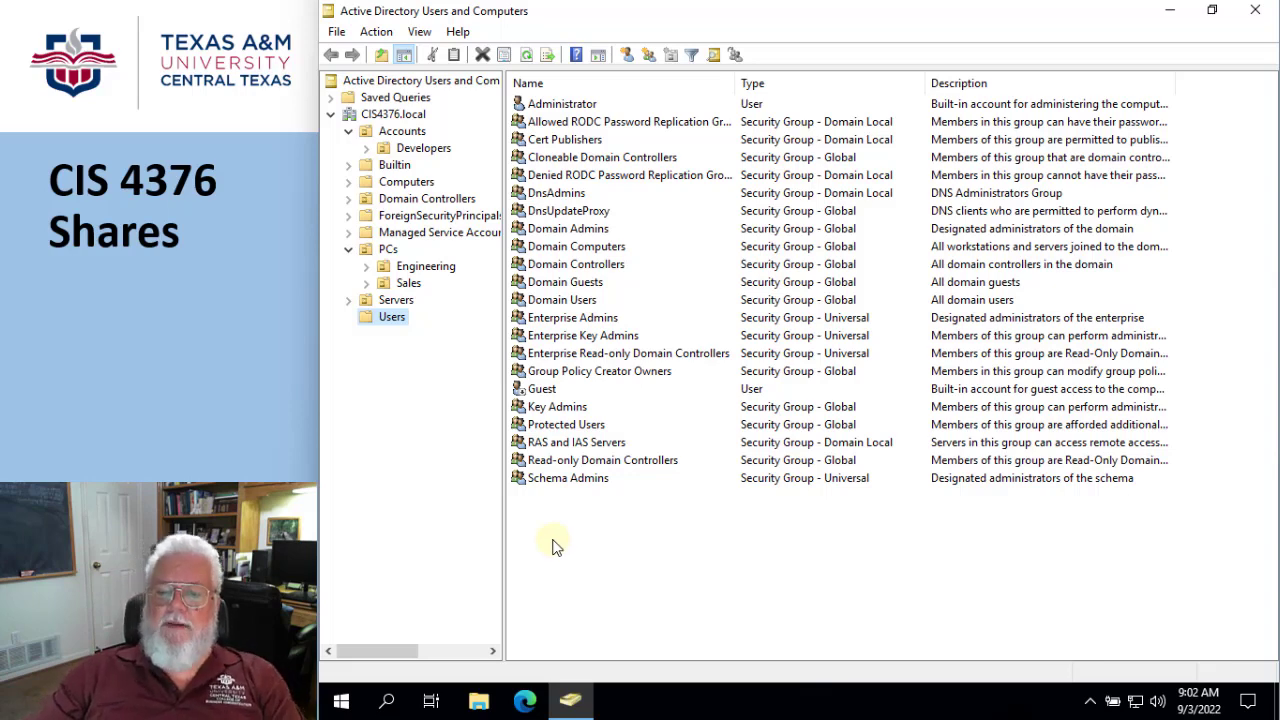
# - Create a global security group named Engineering_G in the domain's Users container
pyautogui.rightClick(388, 317)
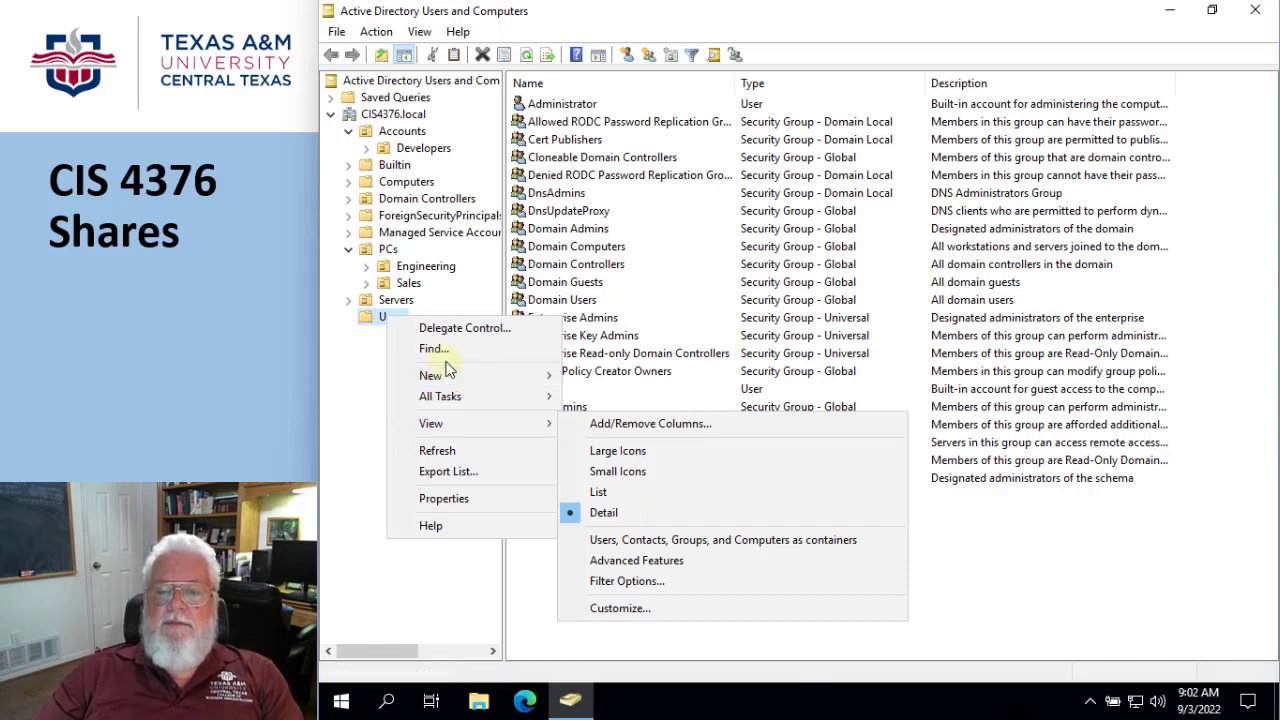
pyautogui.moveTo(508, 375)
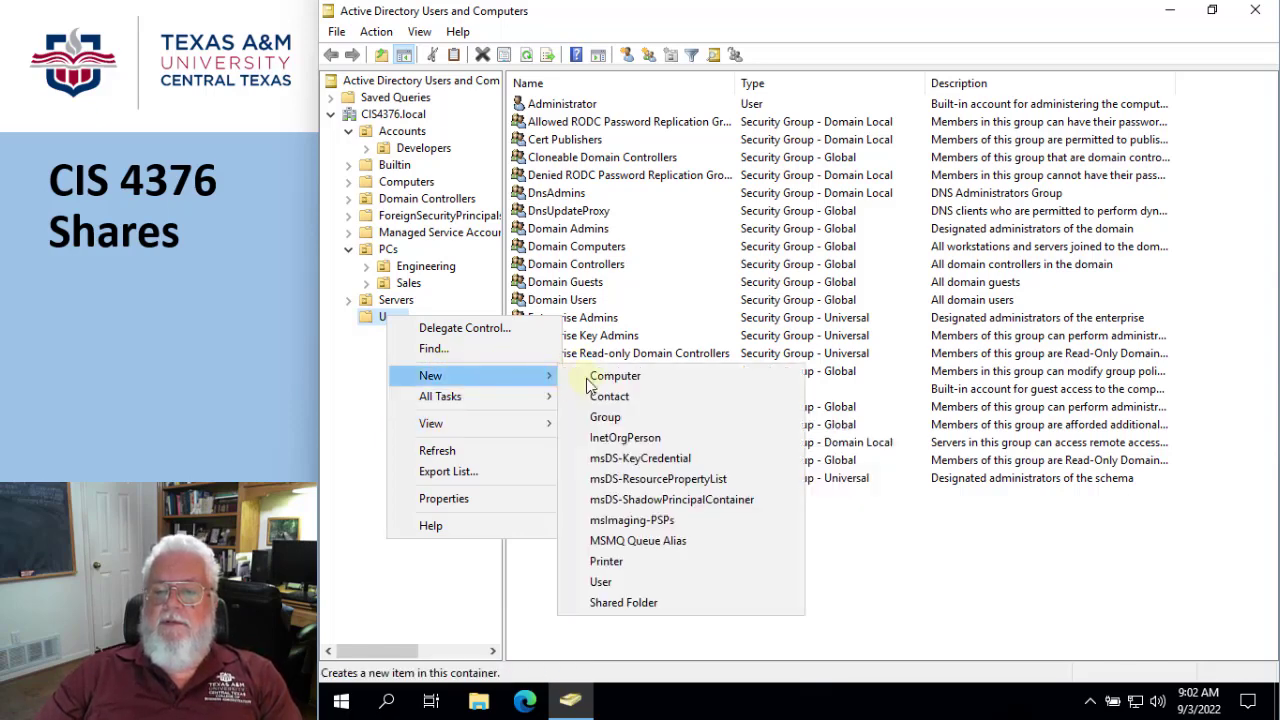
pyautogui.click(604, 417)
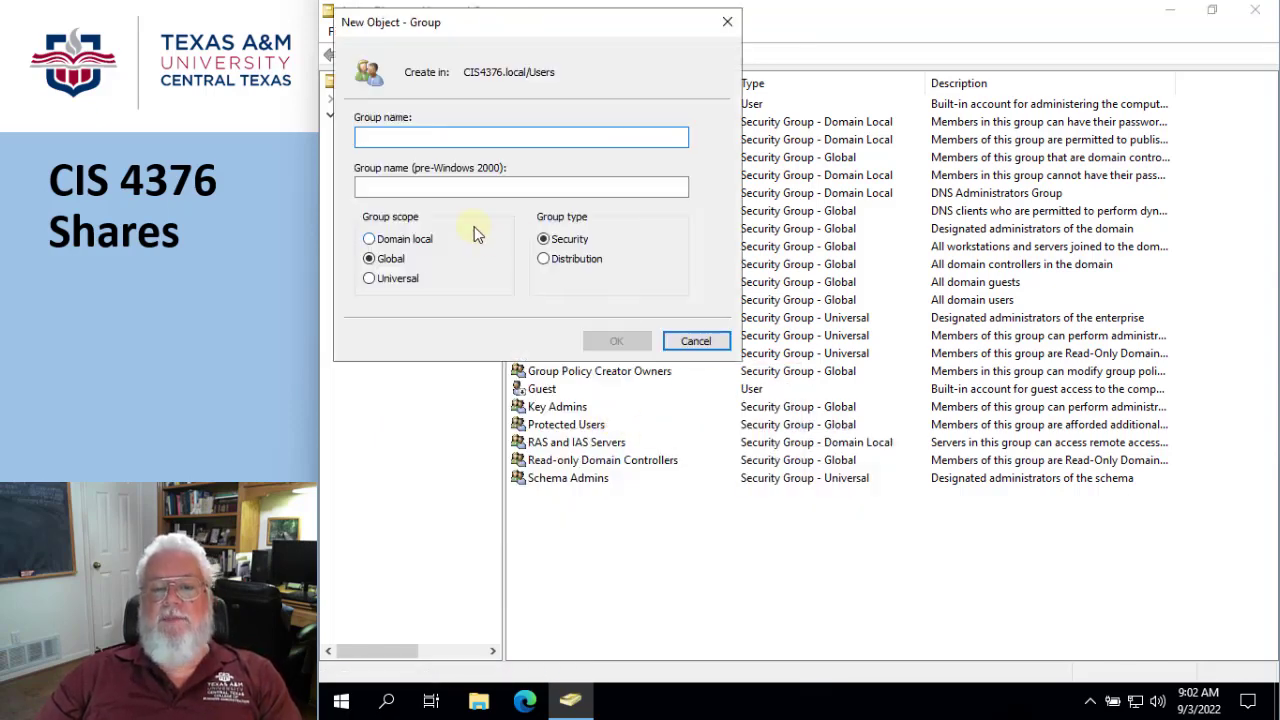
pyautogui.moveTo(469, 28); pyautogui.dragTo(745, 148)
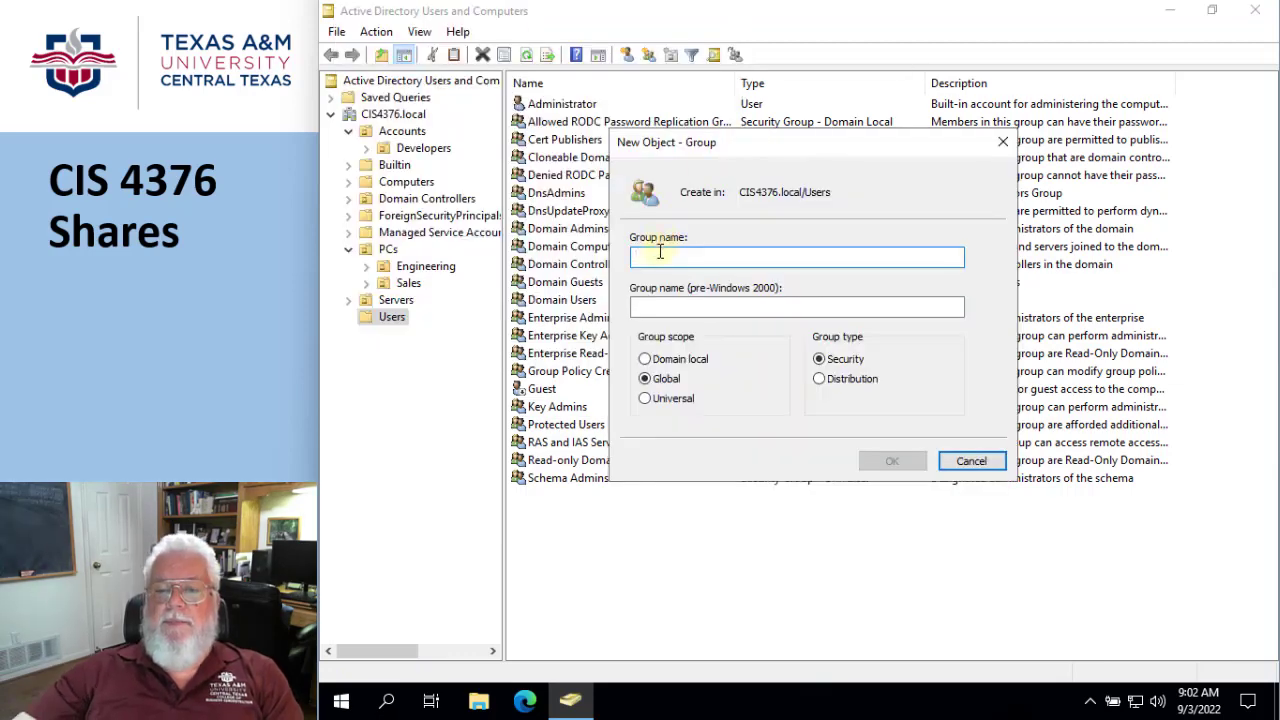
pyautogui.write('E')
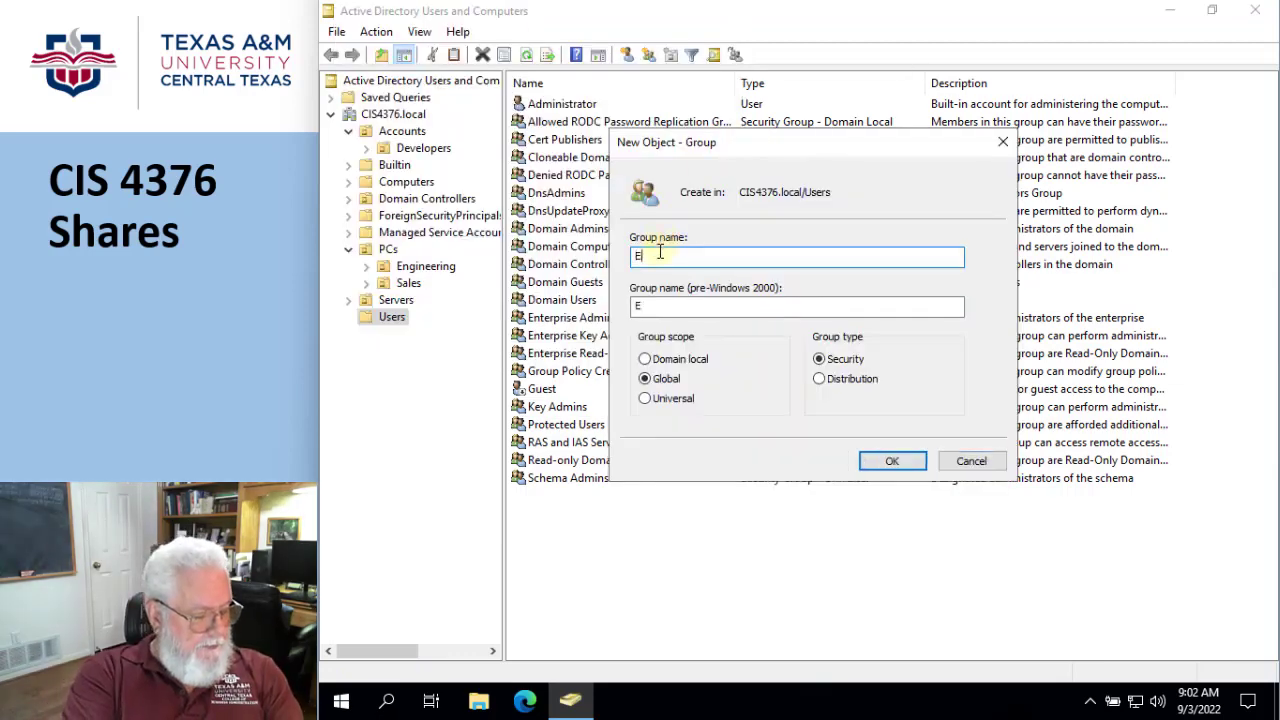
pyautogui.write('ngin')
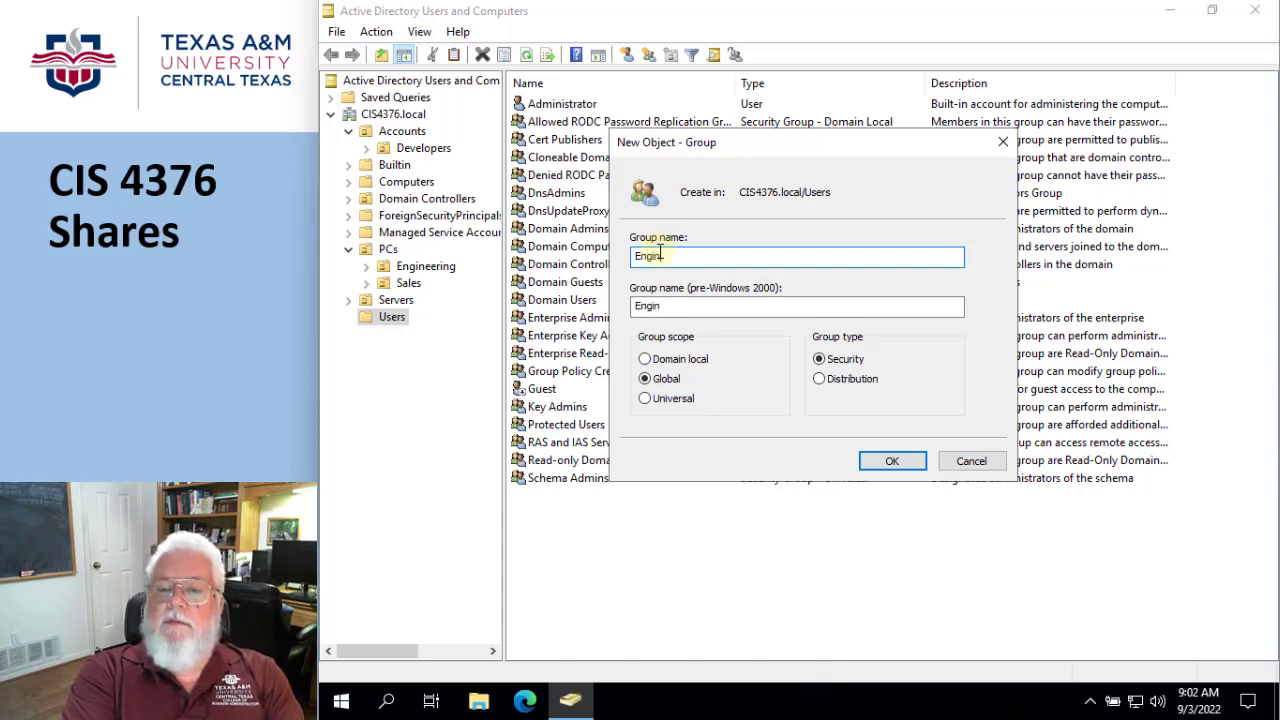
pyautogui.write('eering')
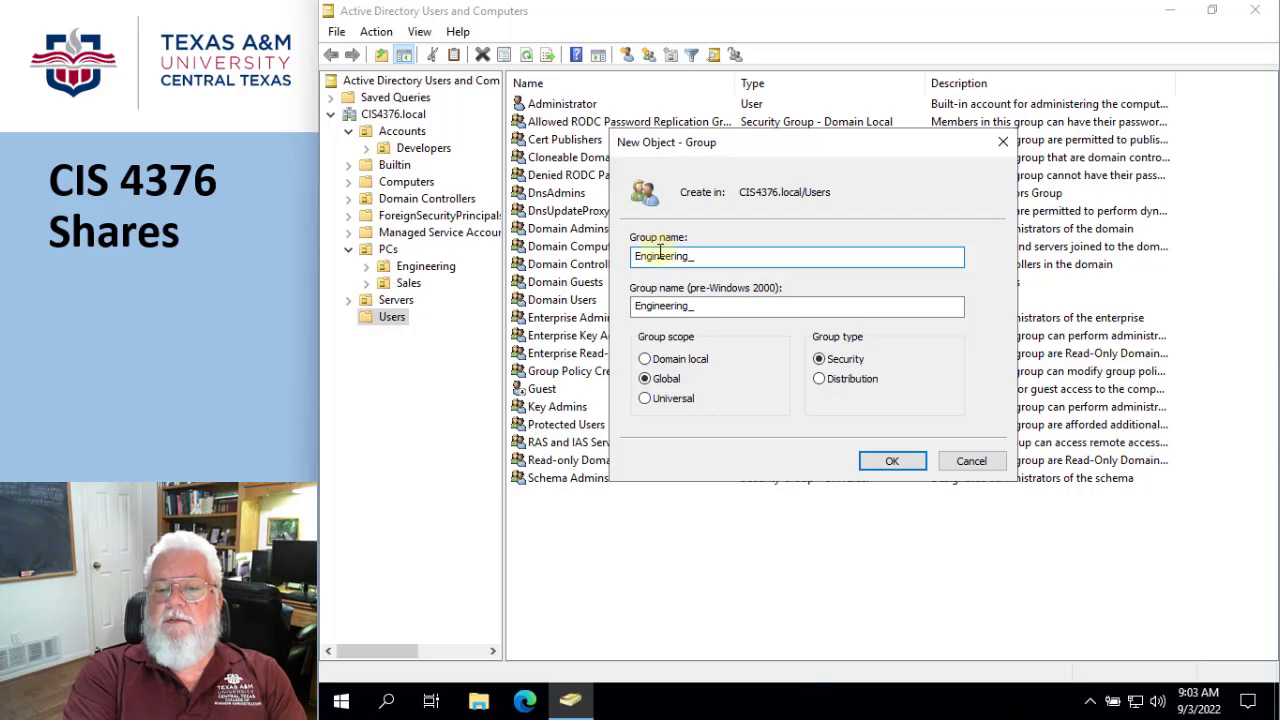
pyautogui.write('_G')
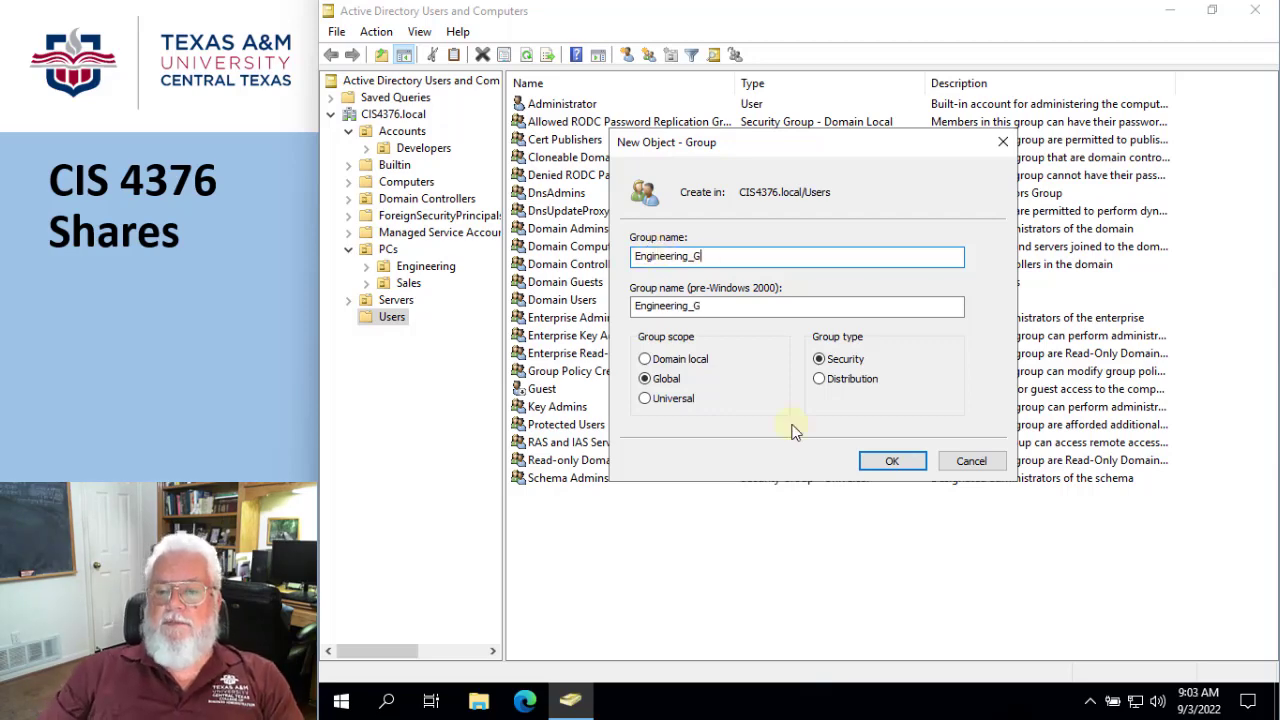
pyautogui.click(886, 465)
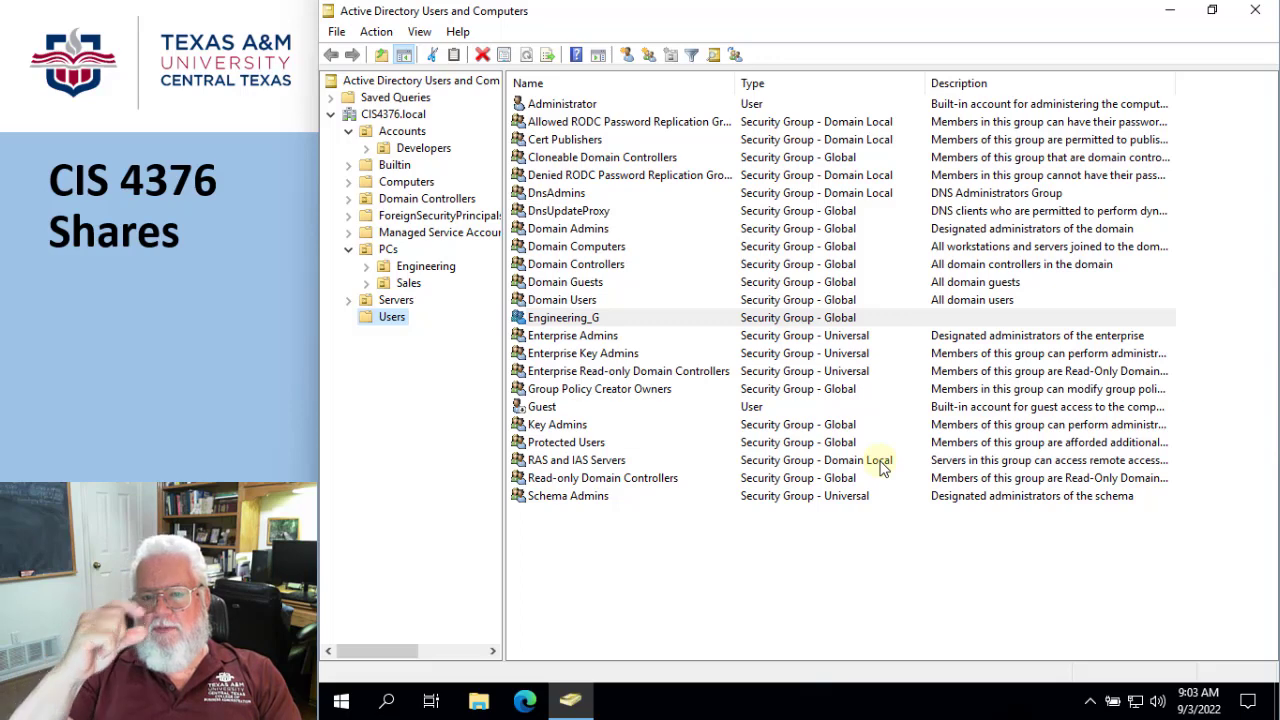
# - Create a global security group named EngCivil_G in the Users container
pyautogui.rightClick(547, 581)
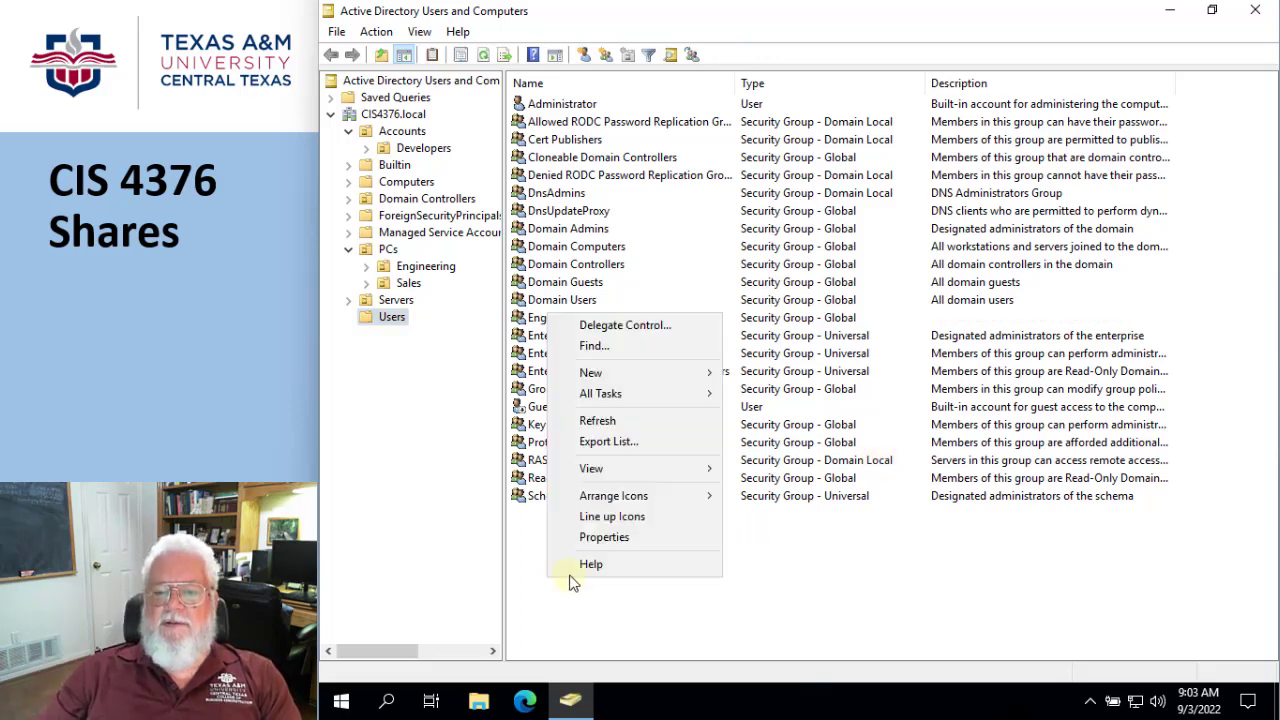
pyautogui.moveTo(594, 372)
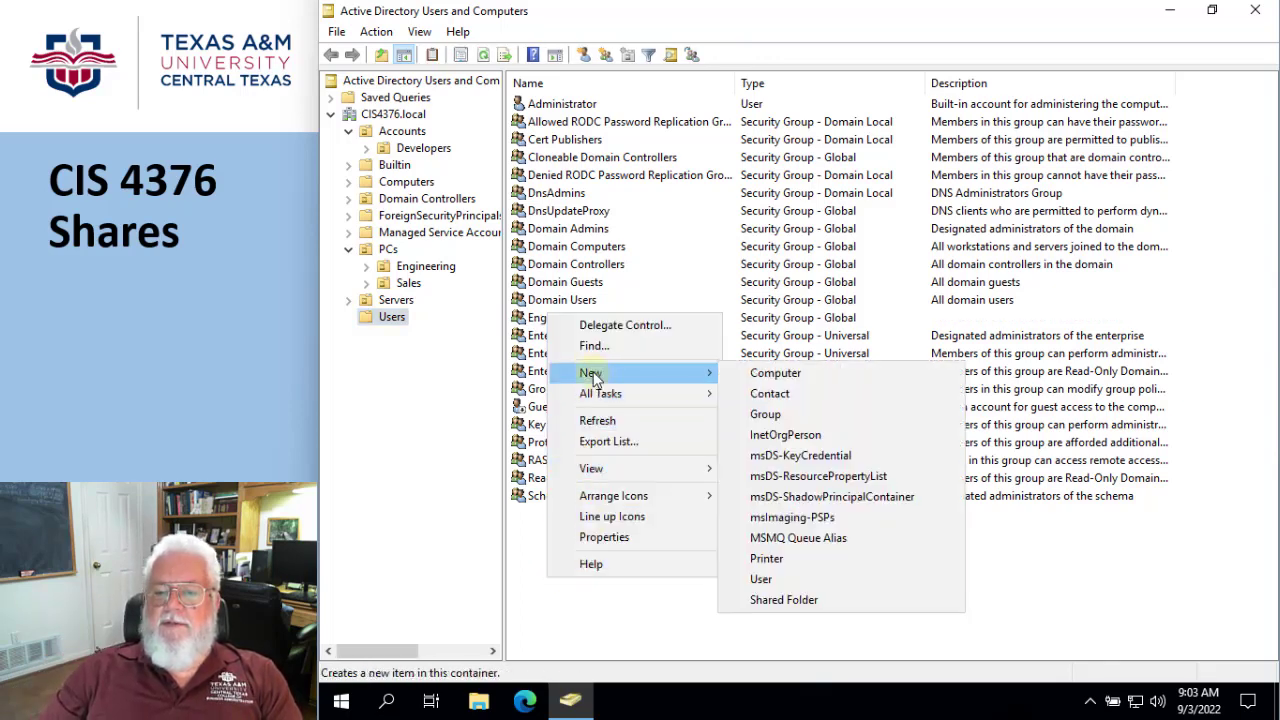
pyautogui.click(776, 416)
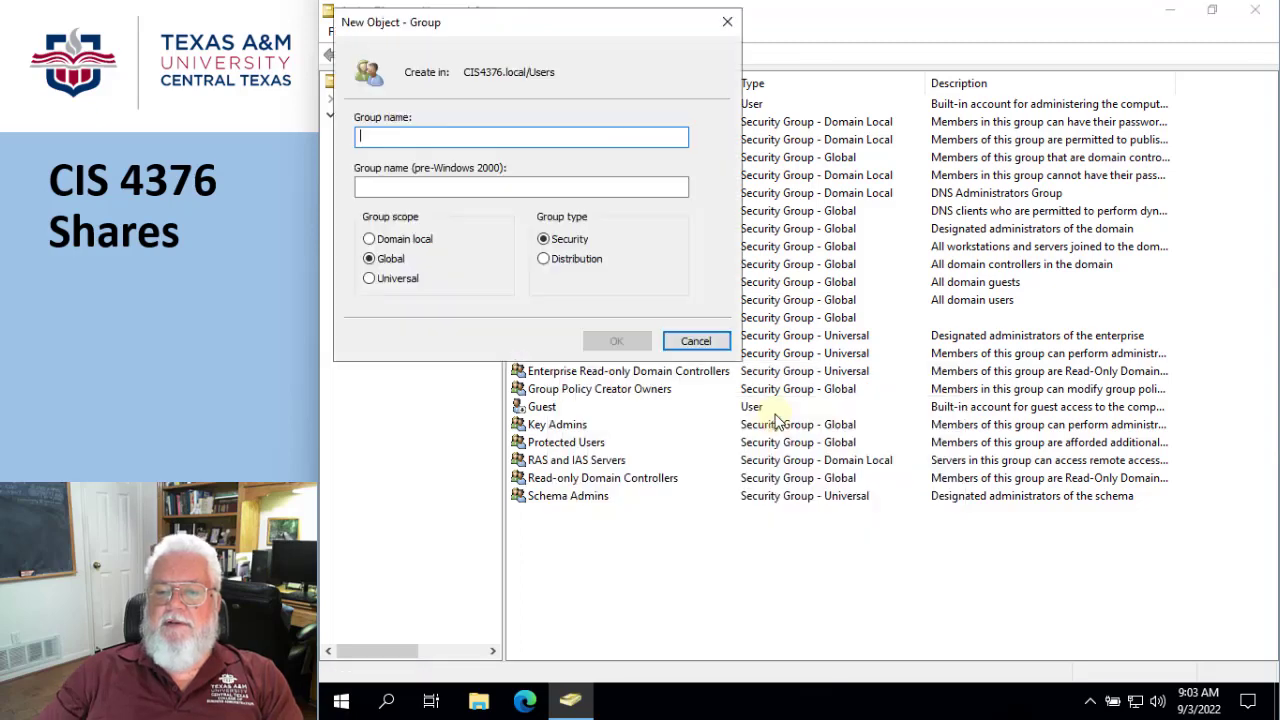
pyautogui.write('EngCivi')
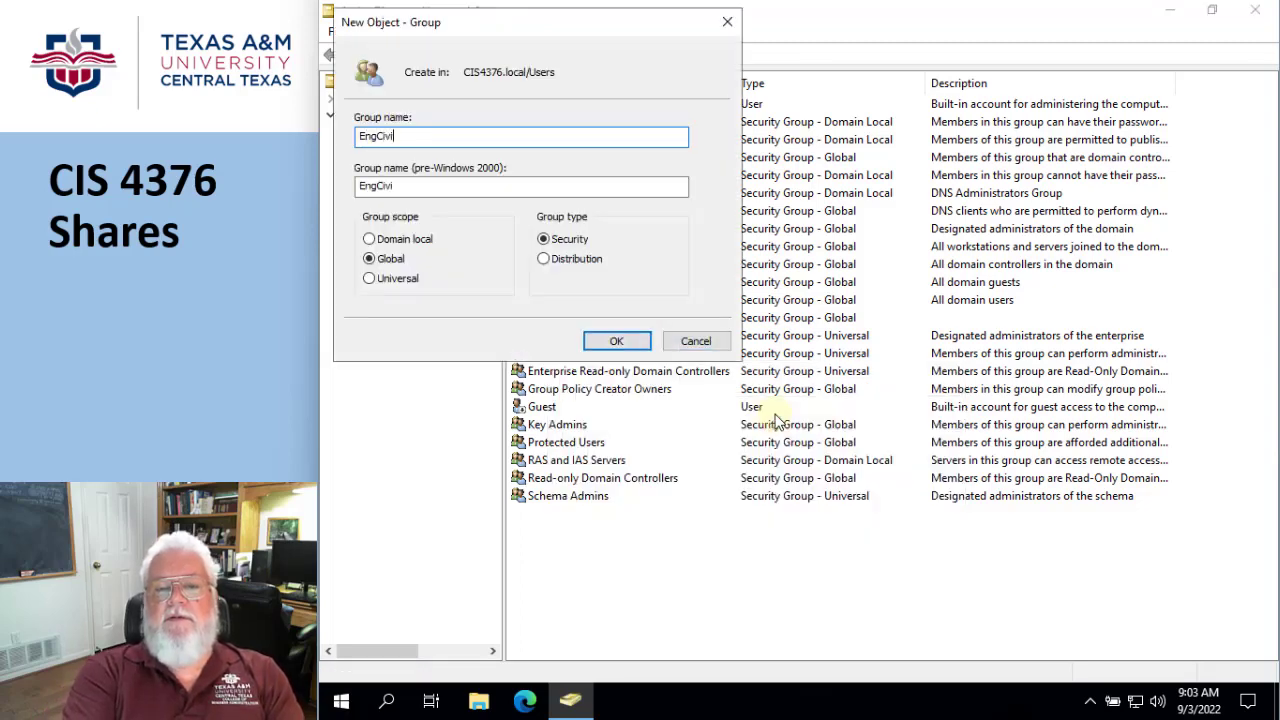
pyautogui.write('l')
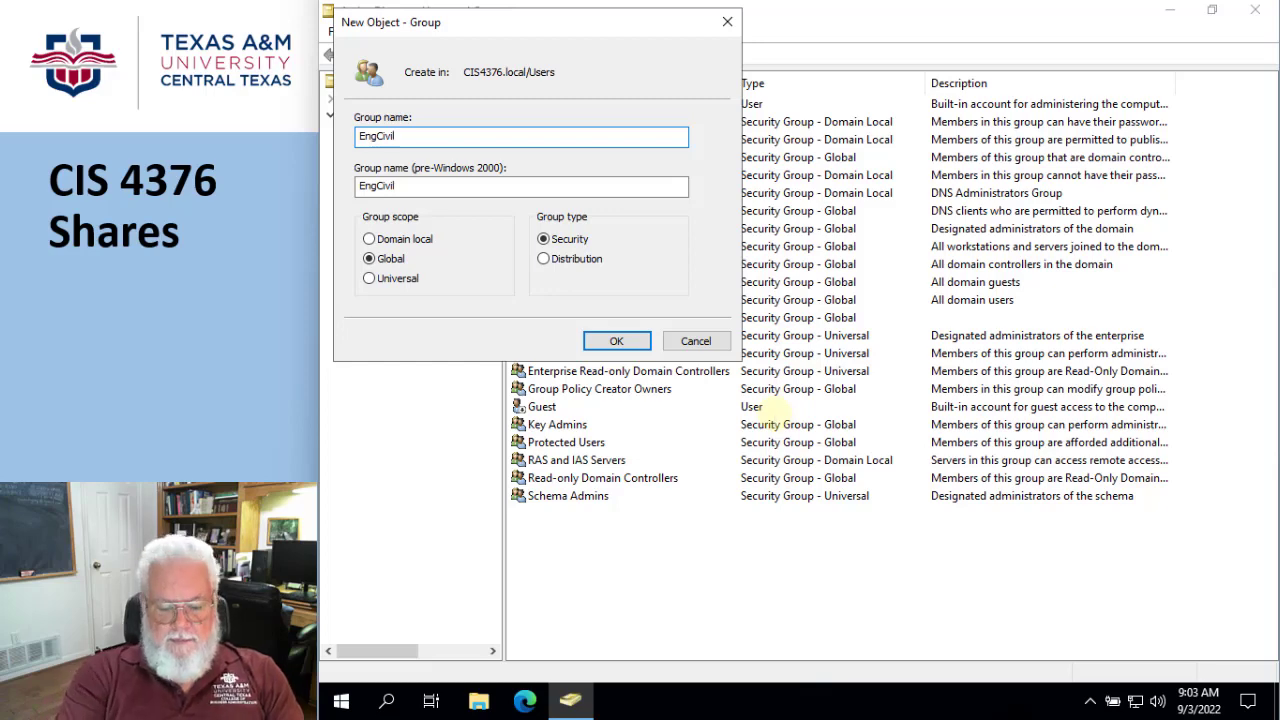
pyautogui.write('_G')
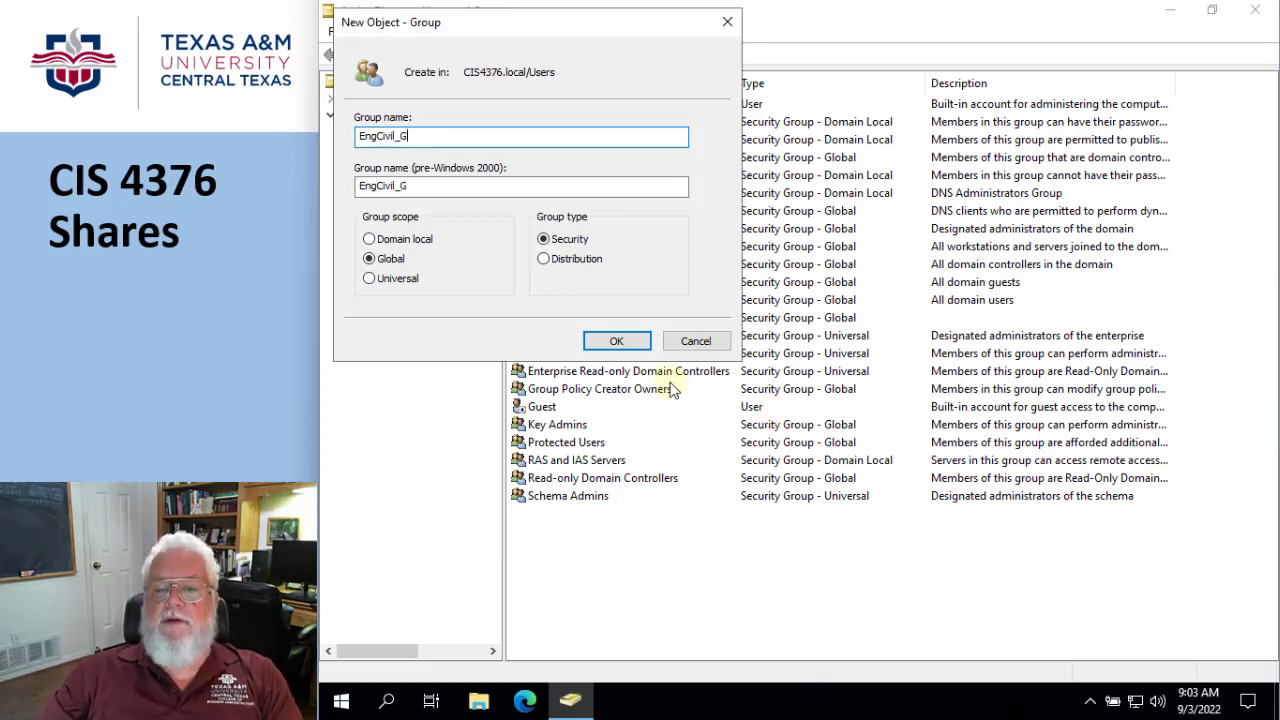
pyautogui.click(640, 343)
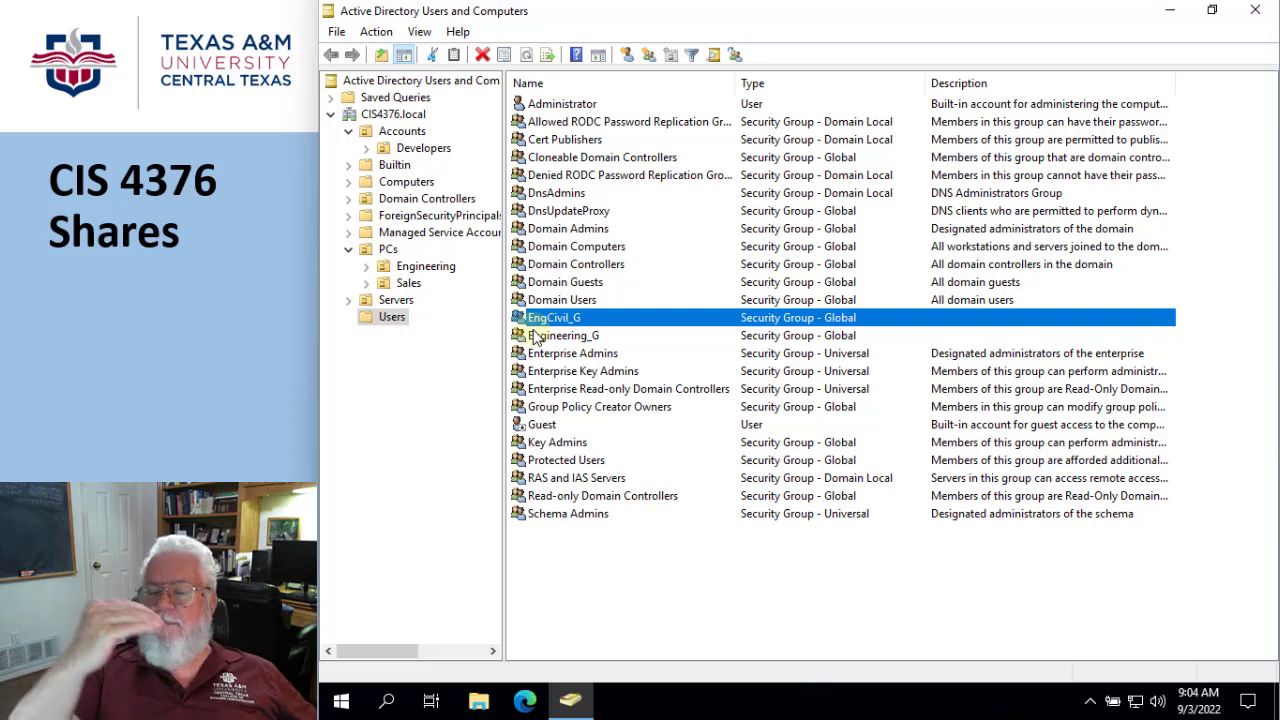
# - Create a security group named Engineering with domain local scope in the Users container
pyautogui.rightClick(565, 584)
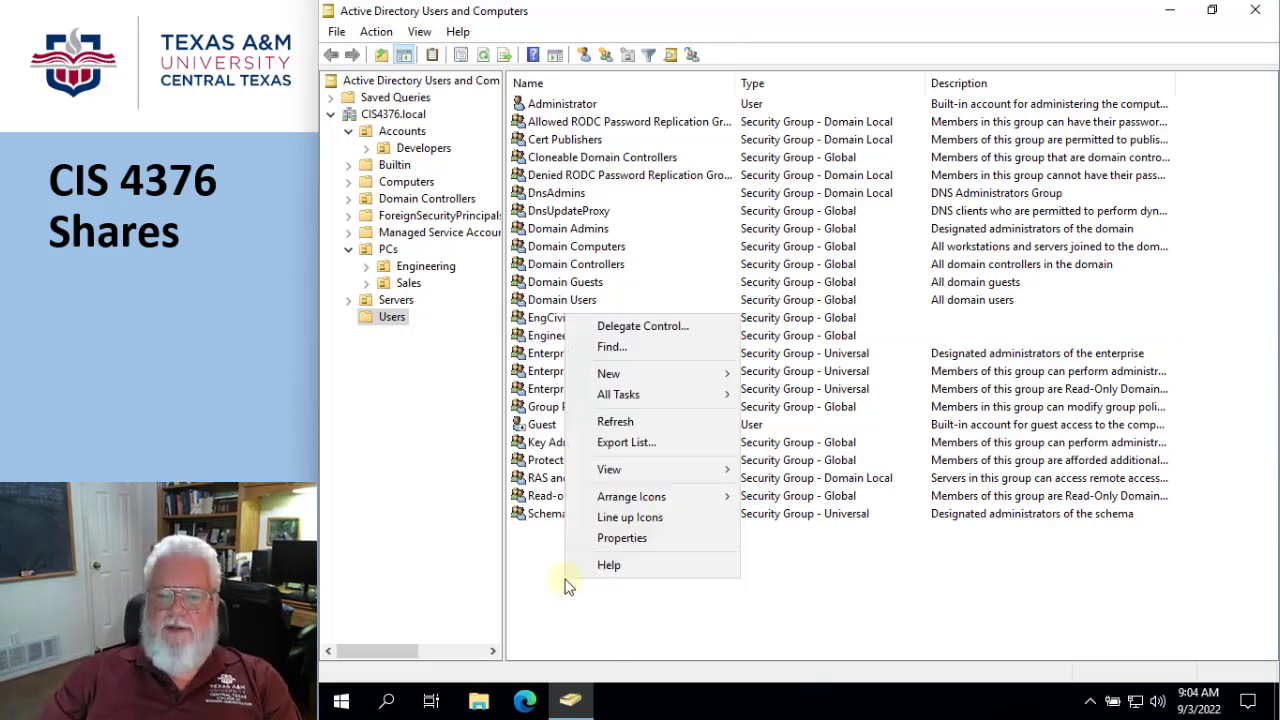
pyautogui.moveTo(626, 381)
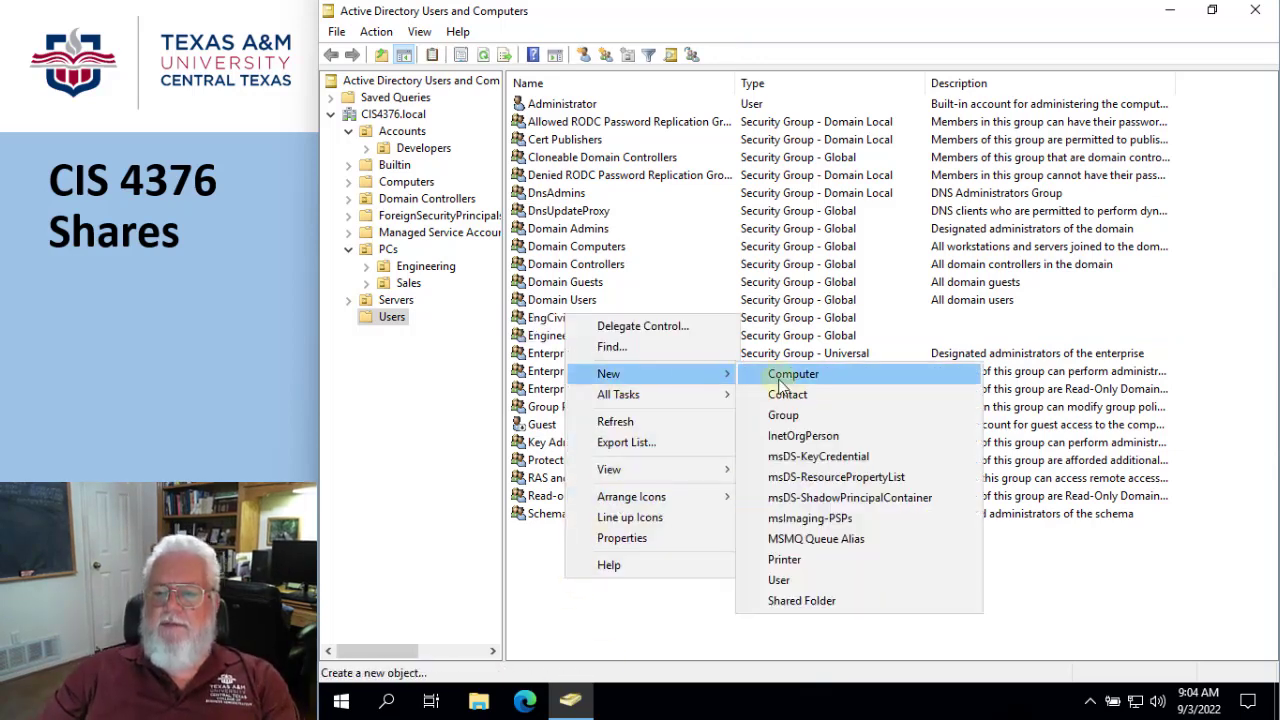
pyautogui.click(787, 420)
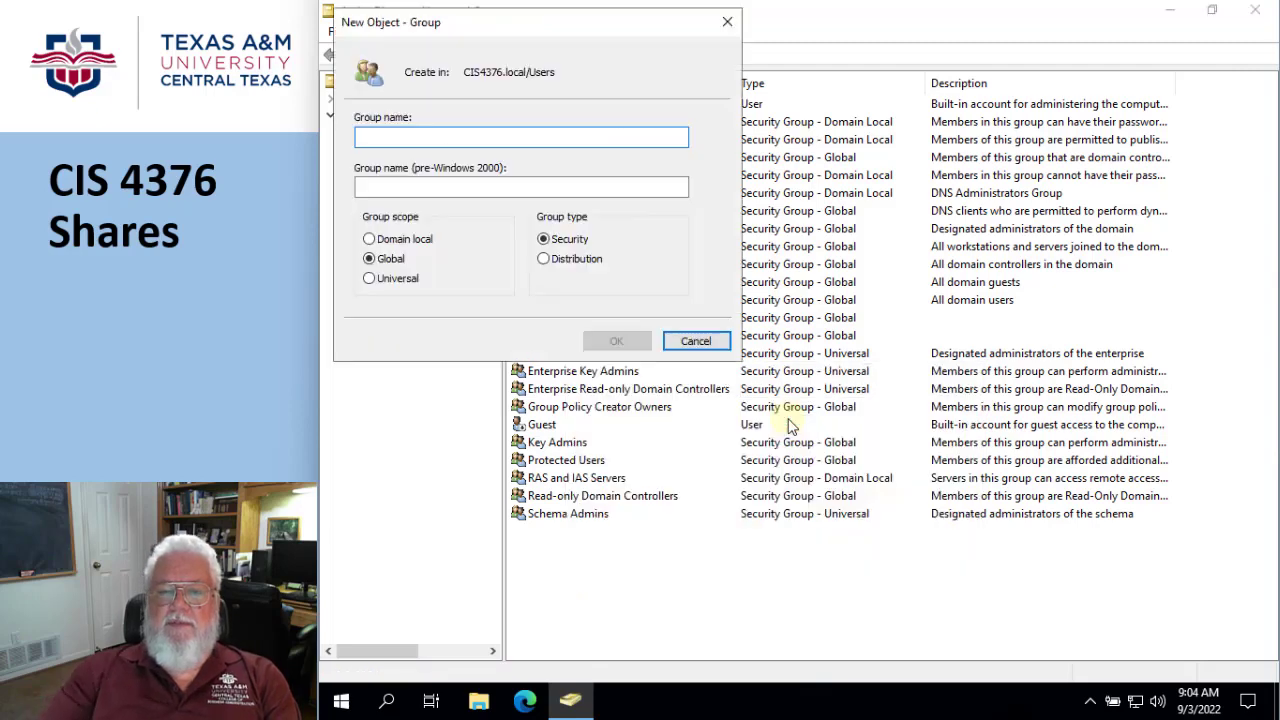
pyautogui.write('Engi')
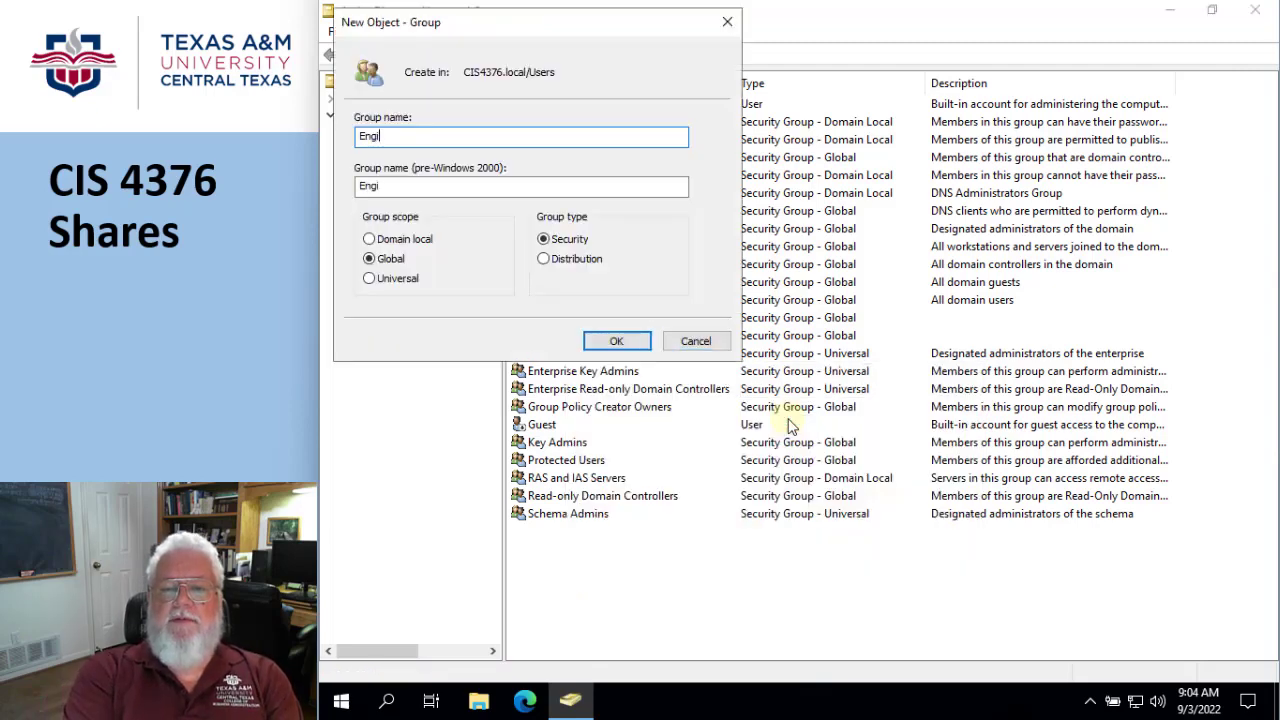
pyautogui.write('nnee')
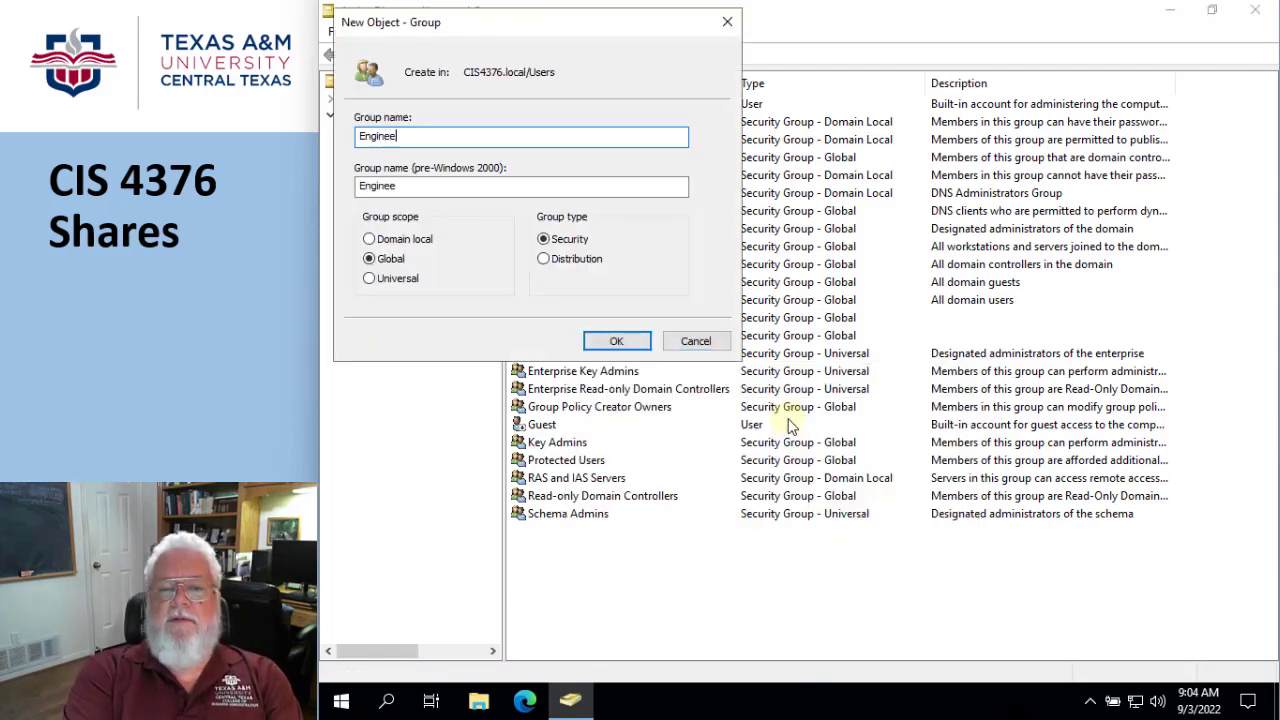
pyautogui.write('ring')
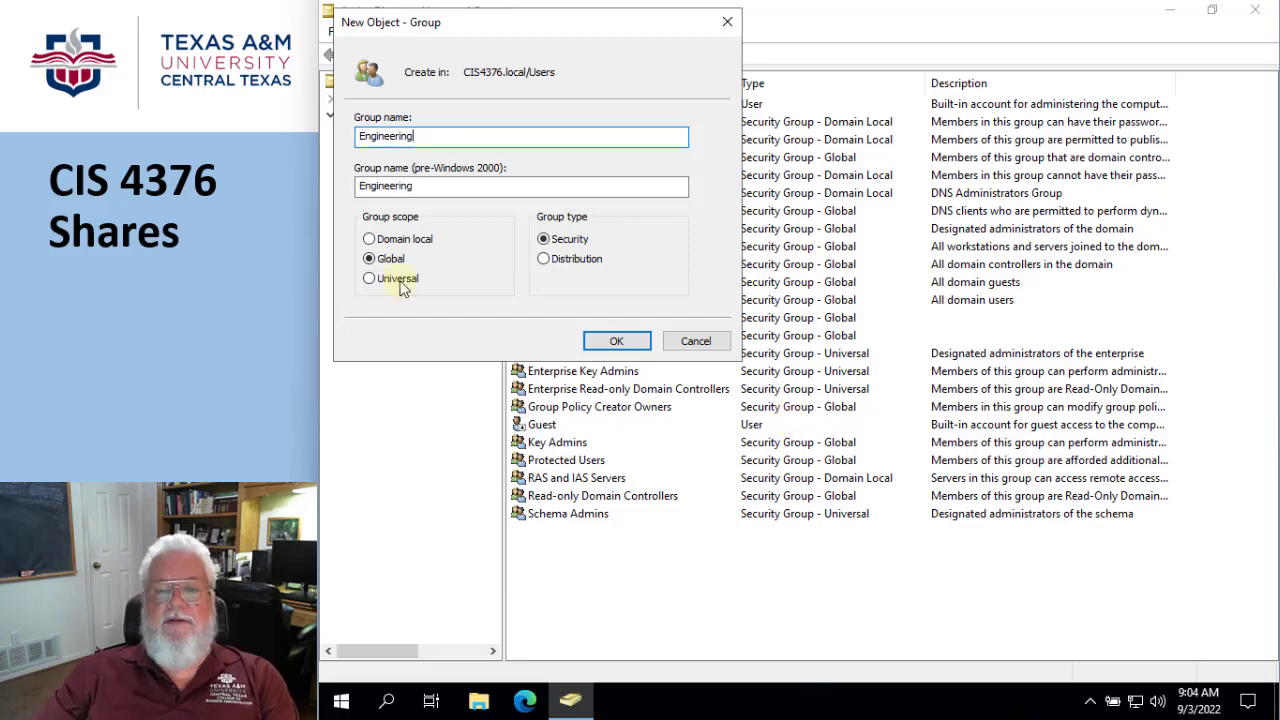
pyautogui.click(369, 239)
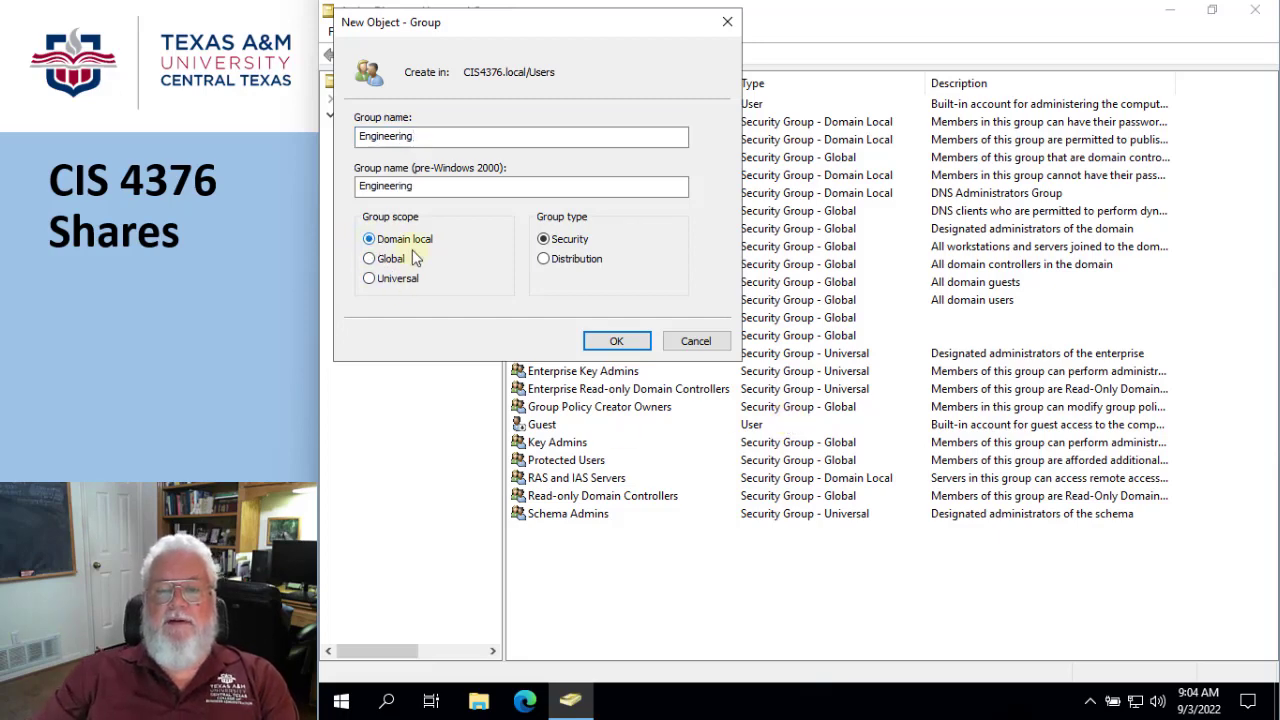
pyautogui.click(606, 341)
pyautogui.click(686, 604)
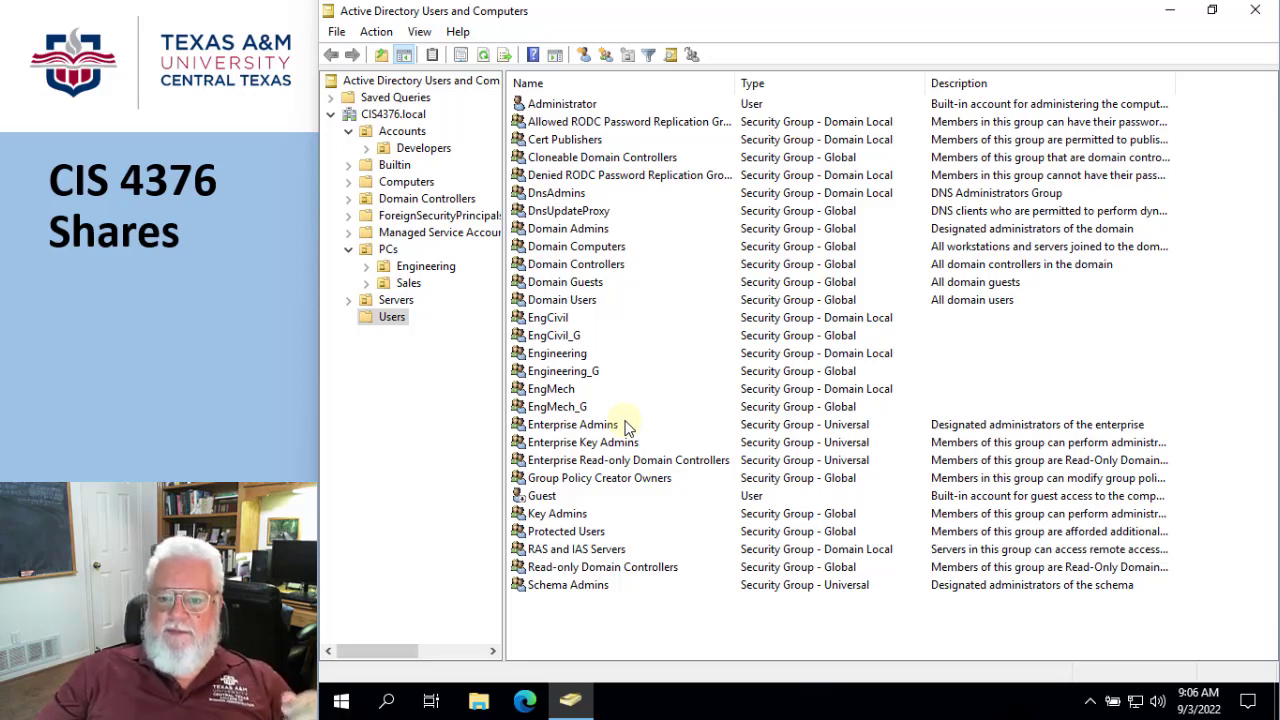
# - Add the global groups EngCivil_G and EngMech_G as members of the Engineering_G group
pyautogui.doubleClick(556, 372)
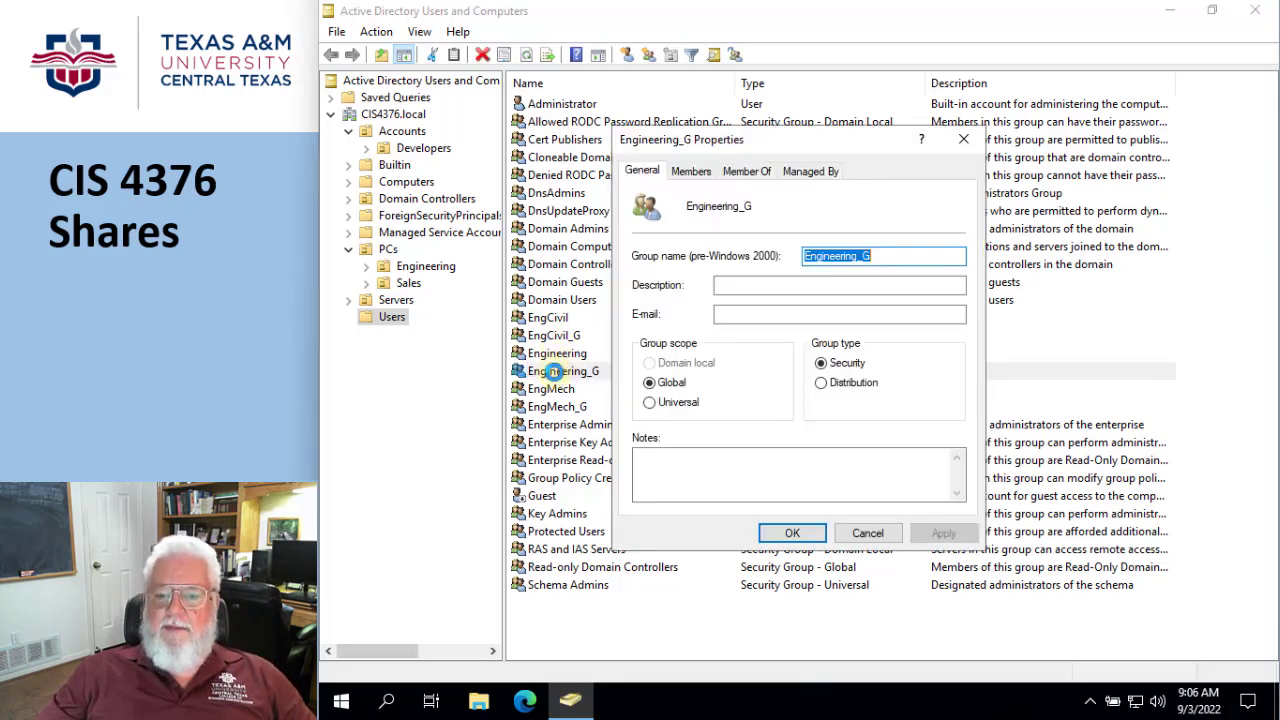
pyautogui.click(691, 172)
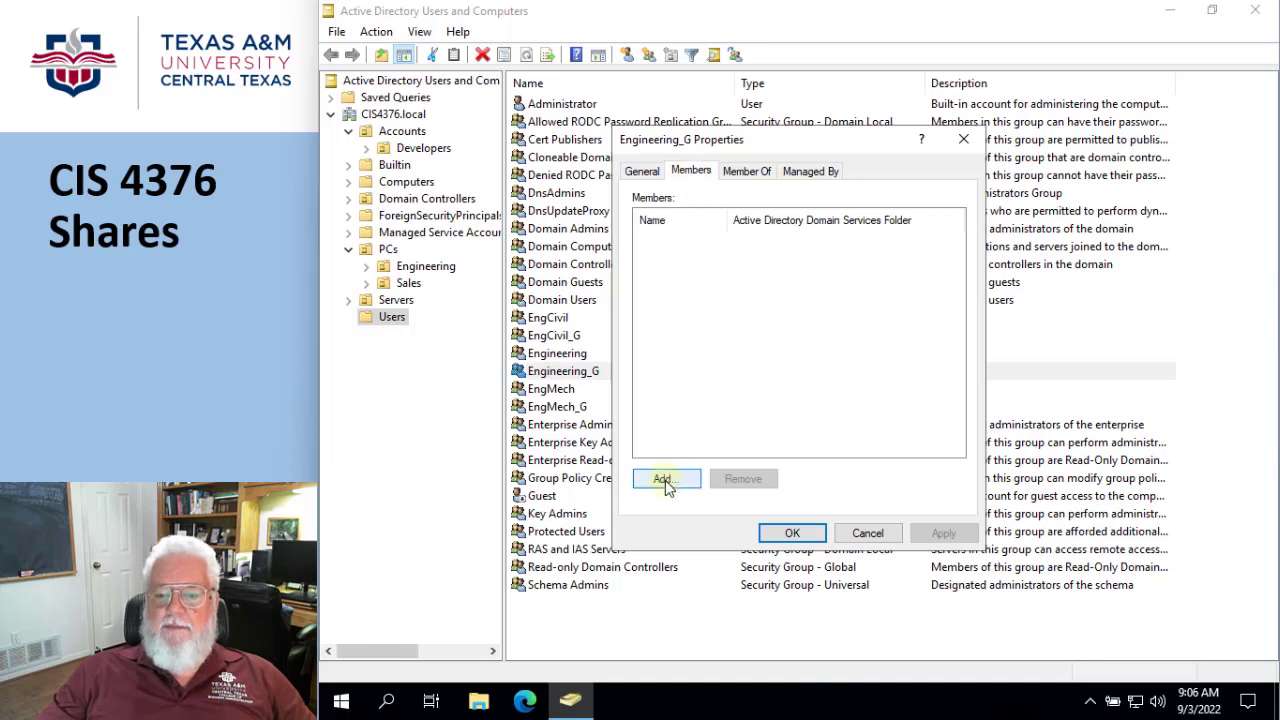
pyautogui.click(665, 480)
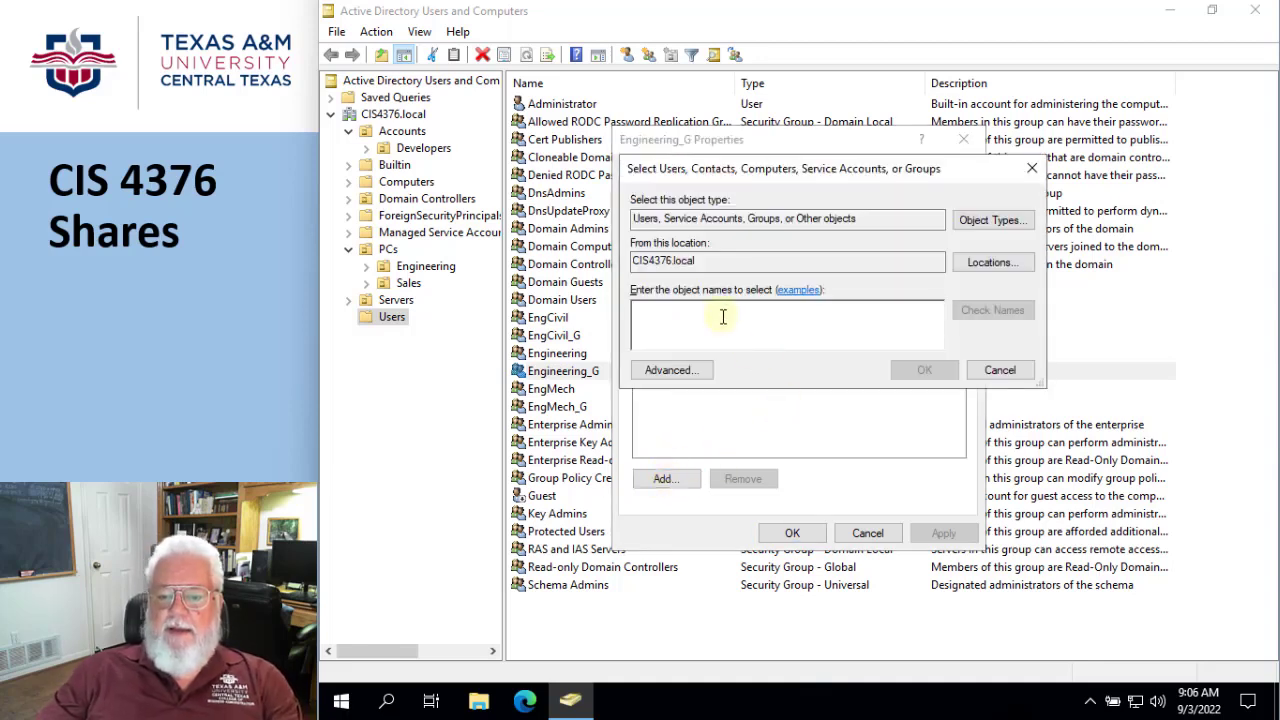
pyautogui.write('En')
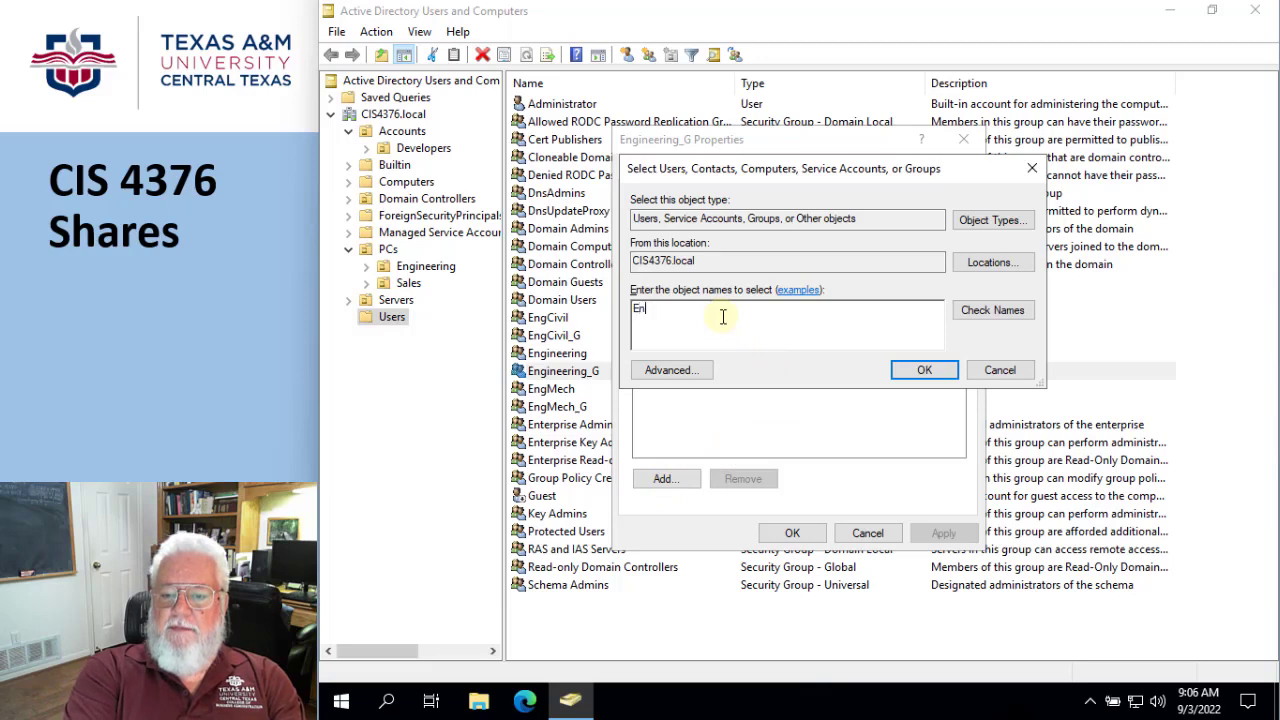
pyautogui.write('gCic')
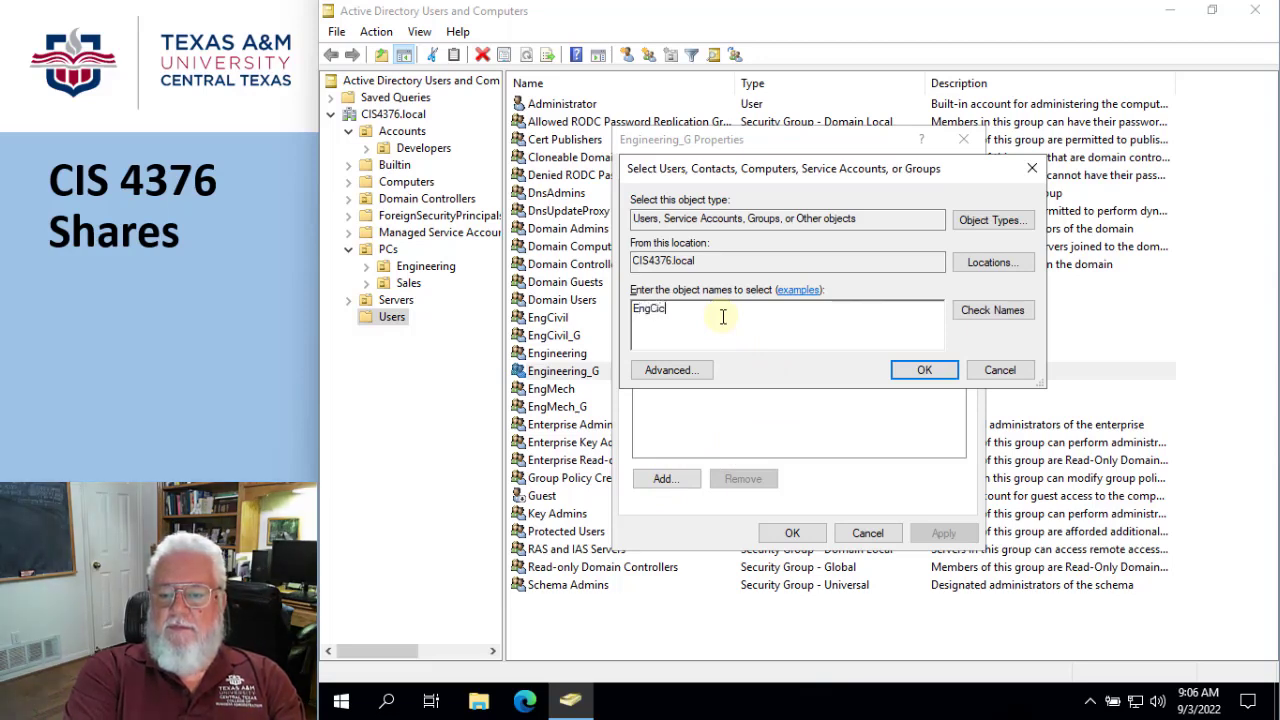
pyautogui.press('BackSpace')
pyautogui.write('vil')
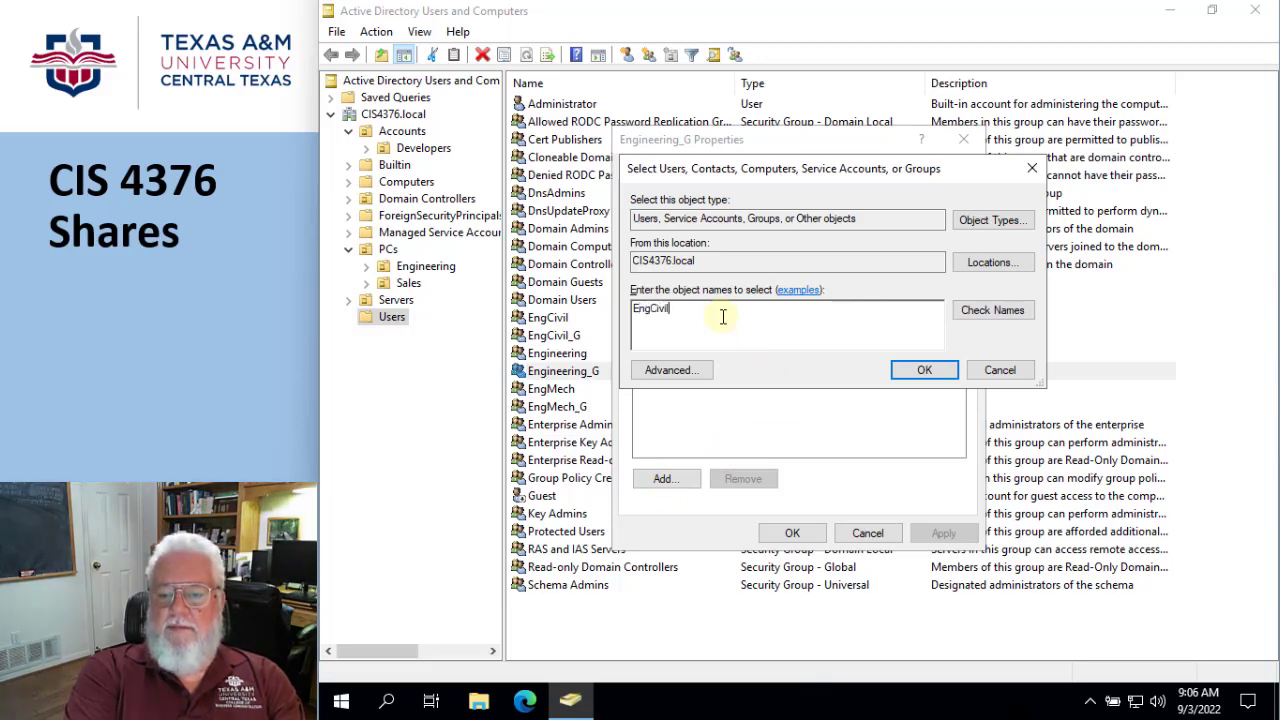
pyautogui.write('_G')
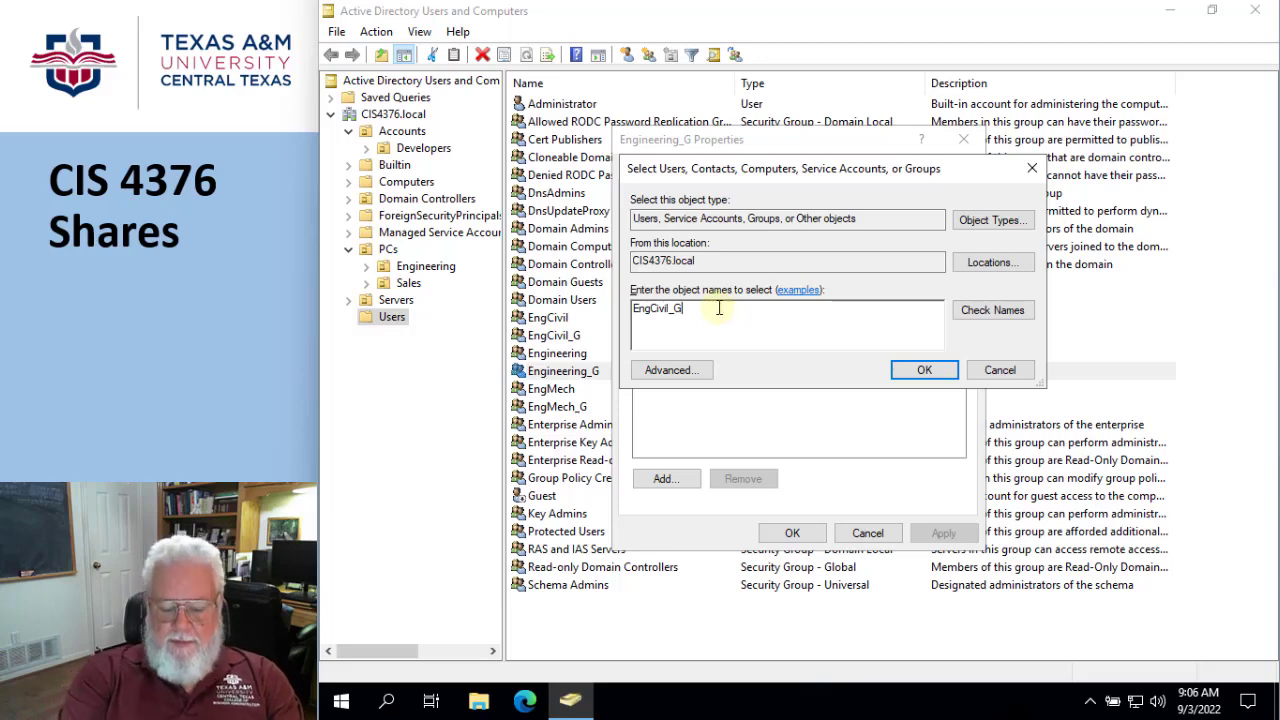
pyautogui.write(';')
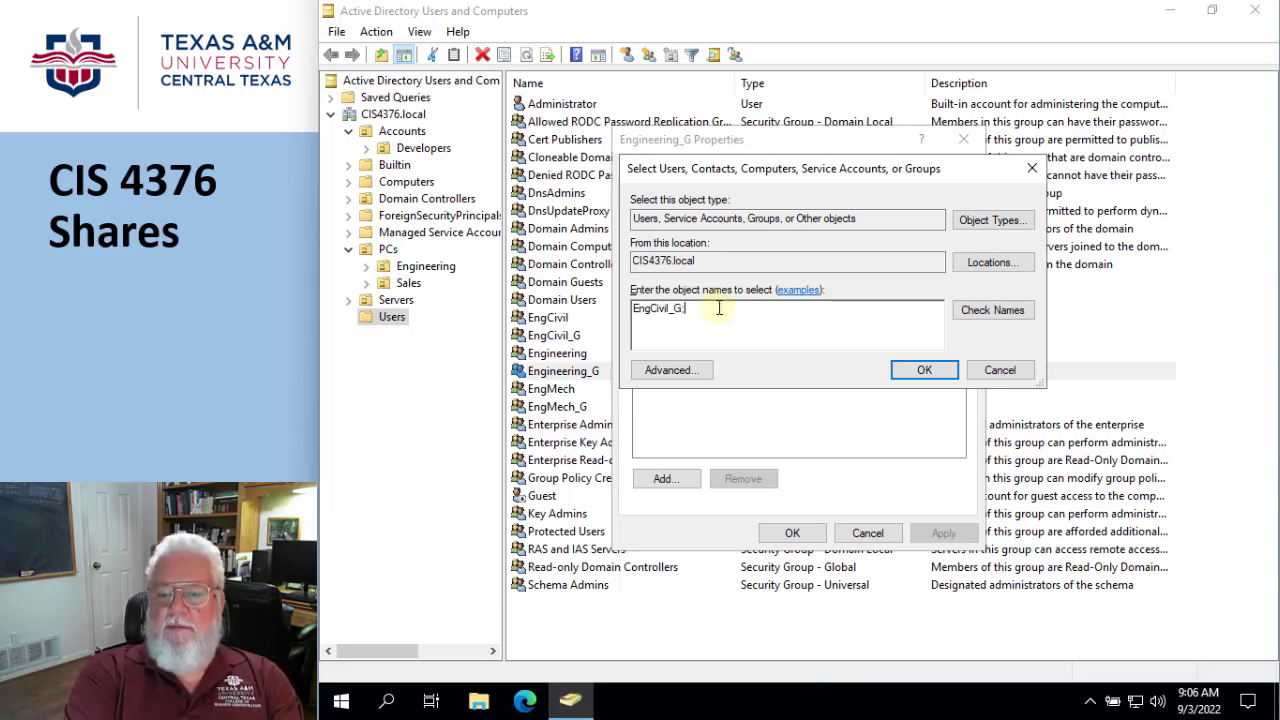
pyautogui.write(' EngM')
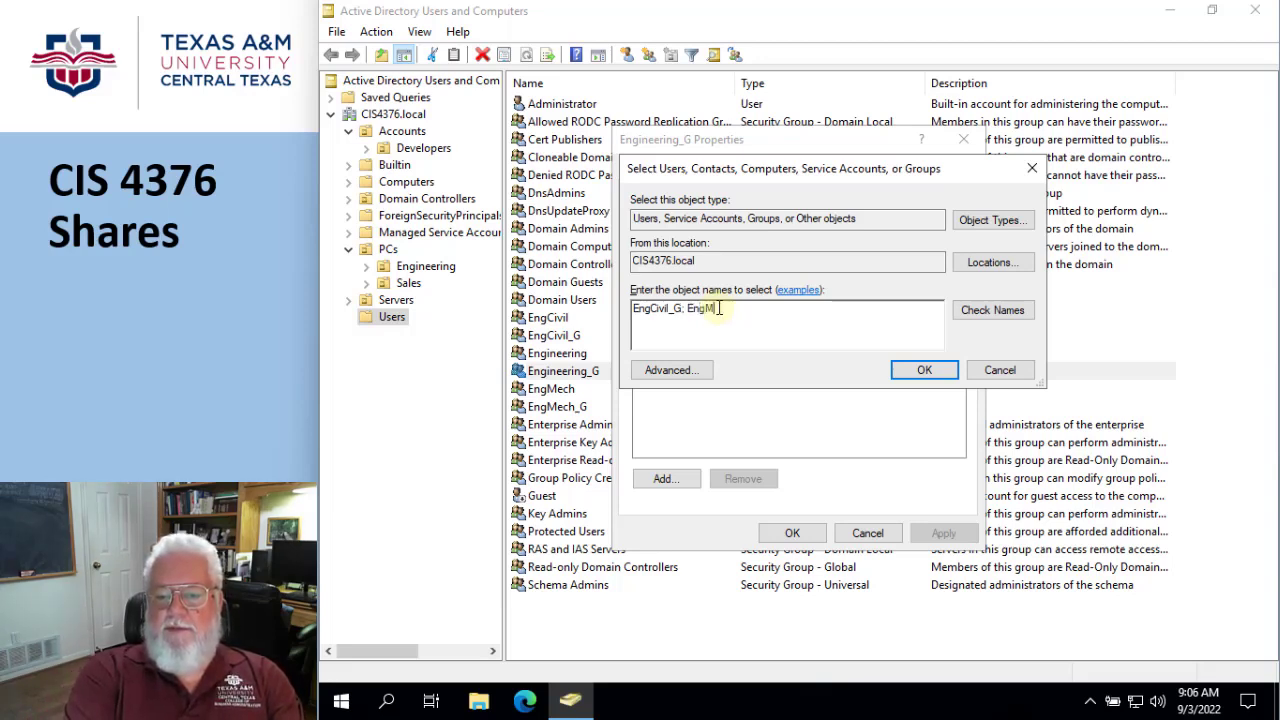
pyautogui.write('ech_')
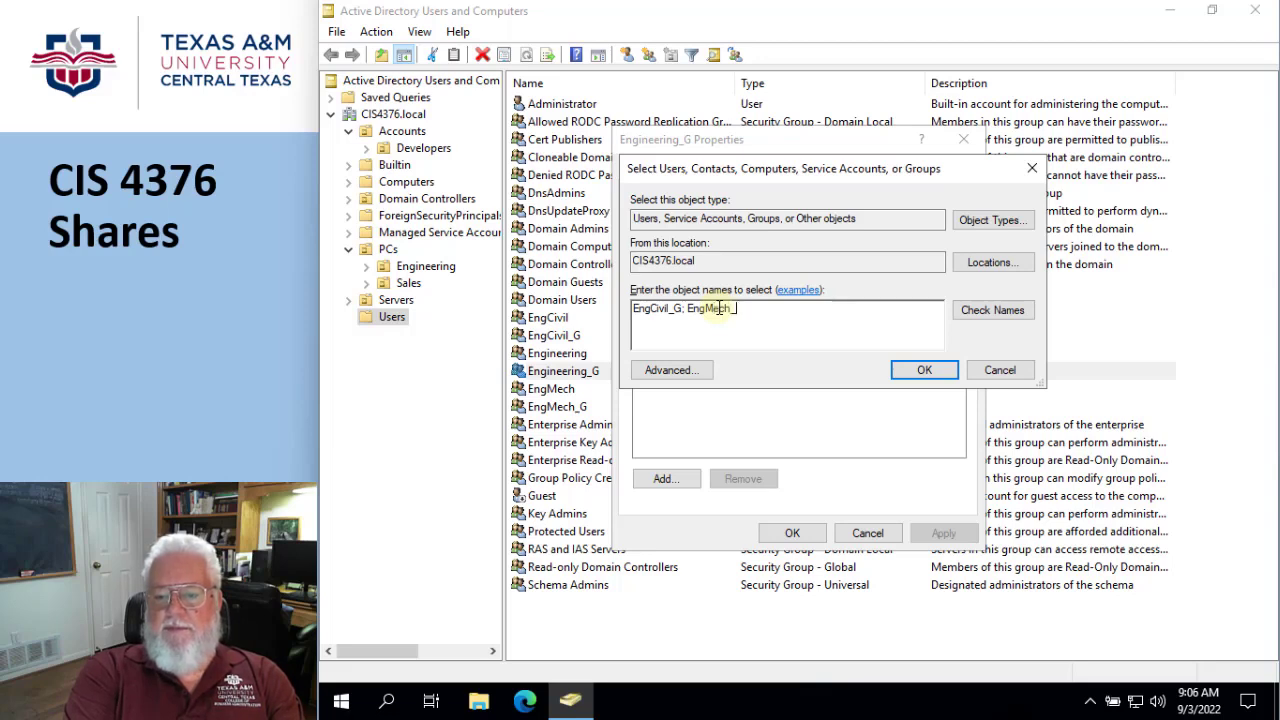
pyautogui.write('G')
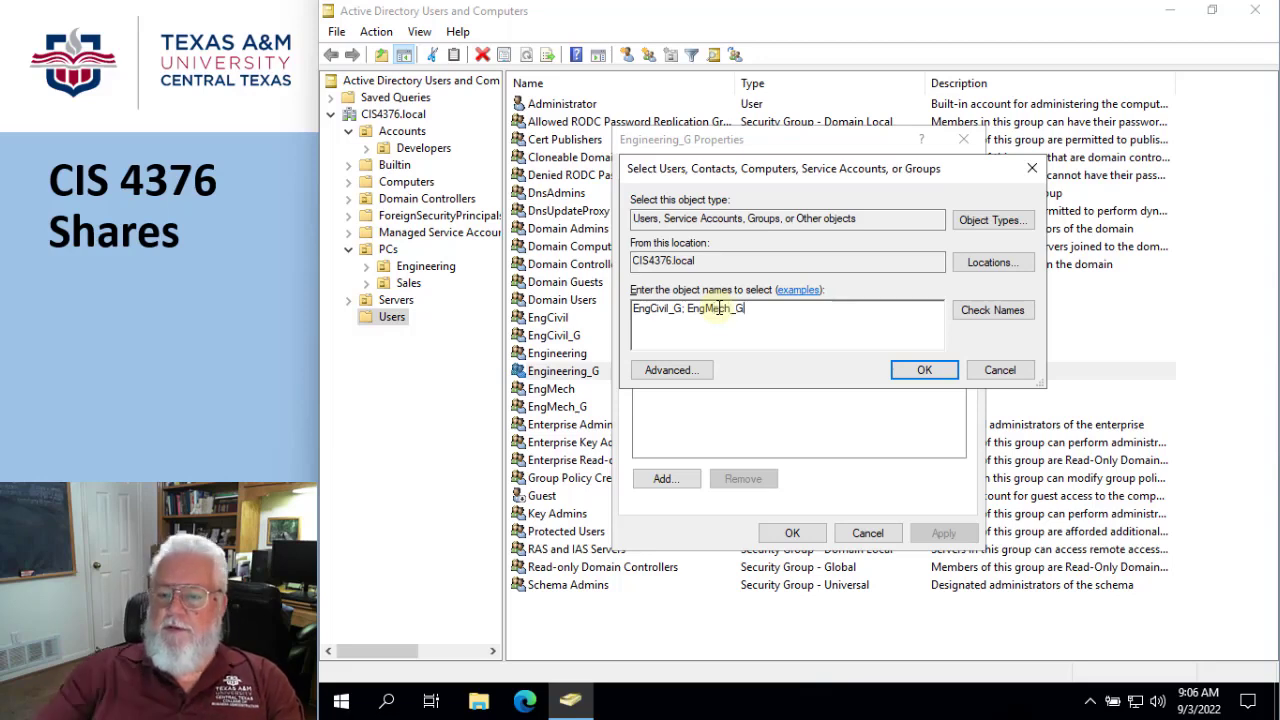
pyautogui.click(982, 314)
pyautogui.click(924, 370)
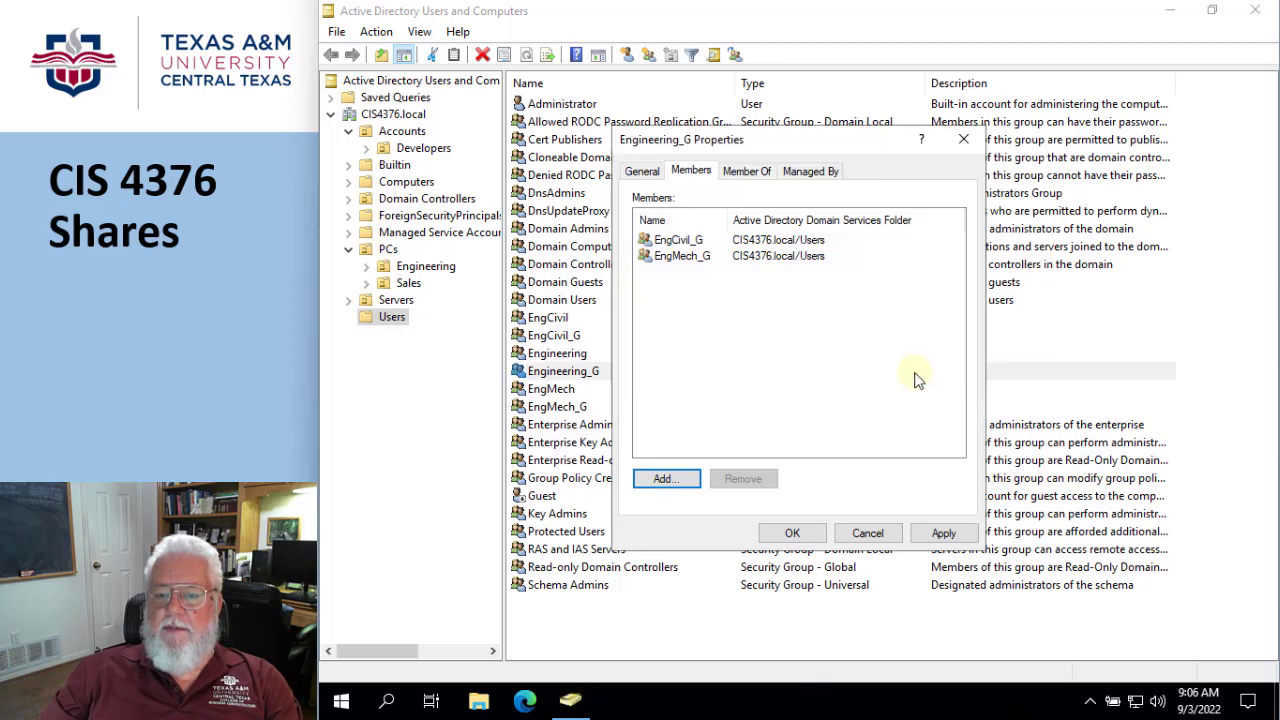
pyautogui.click(792, 532)
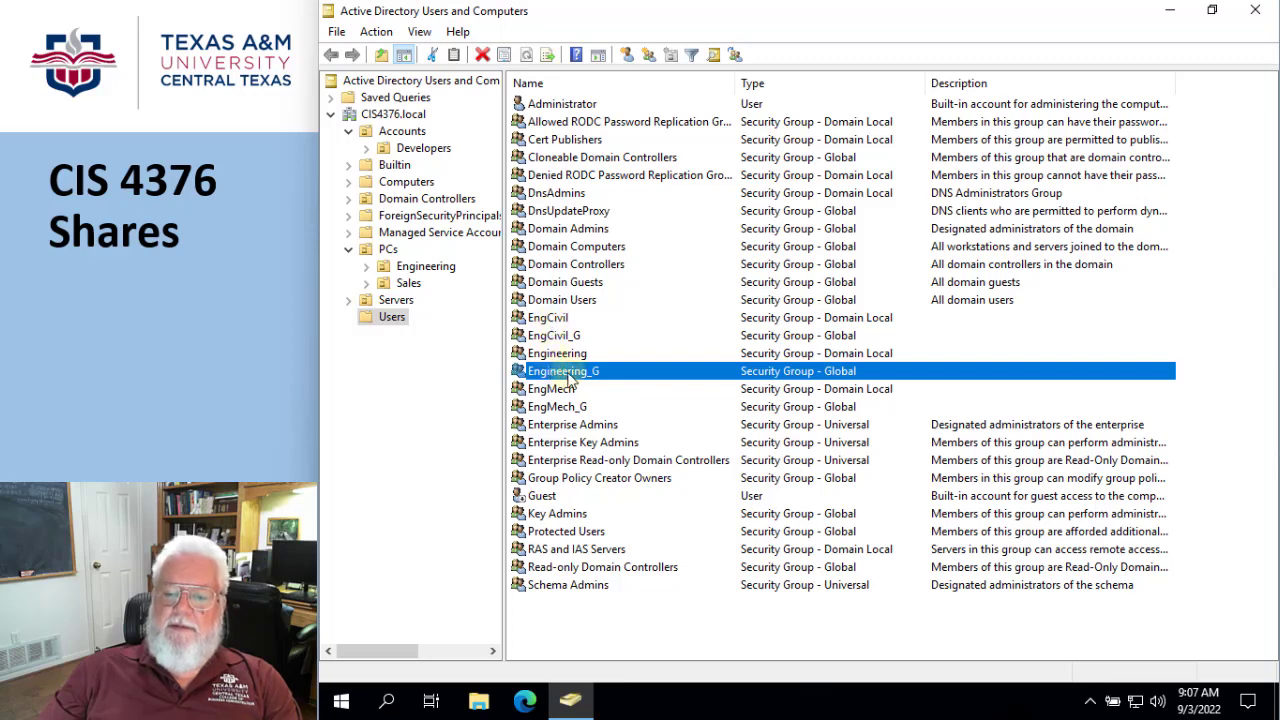
# - Add the global group EngCivil_G as a member of the domain local group EngCivil
pyautogui.click(549, 321)
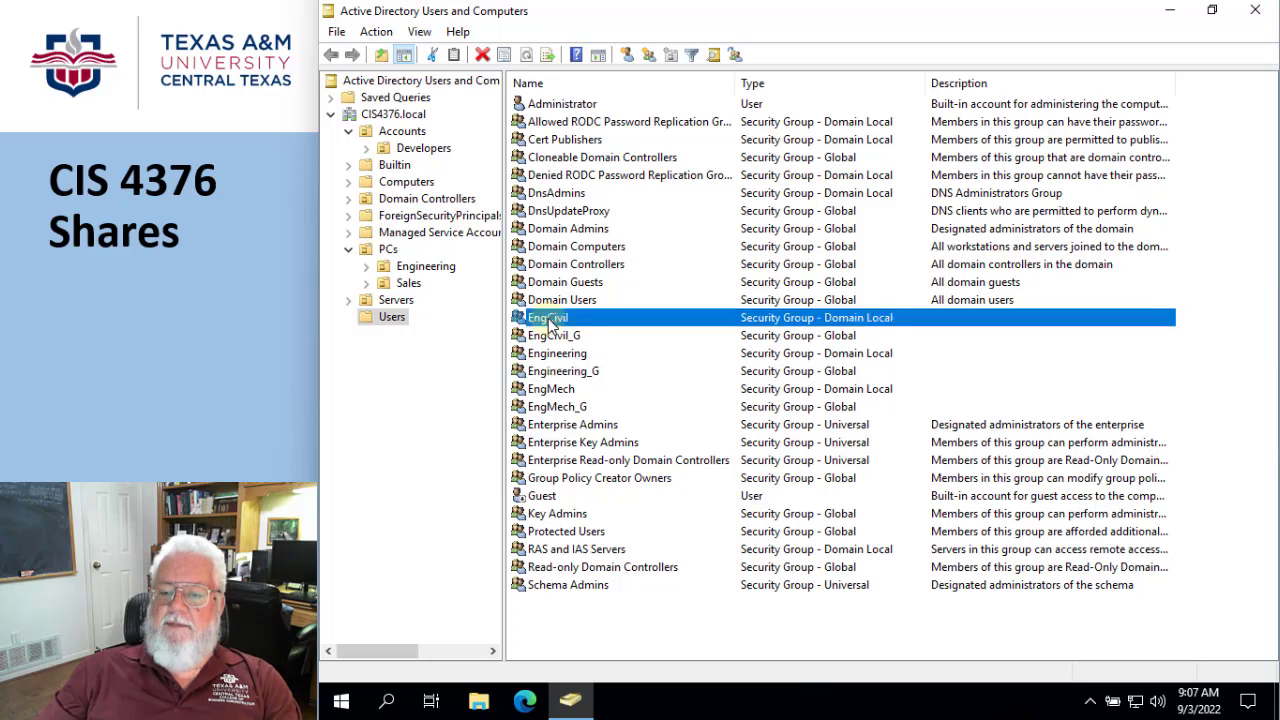
pyautogui.rightClick(549, 319)
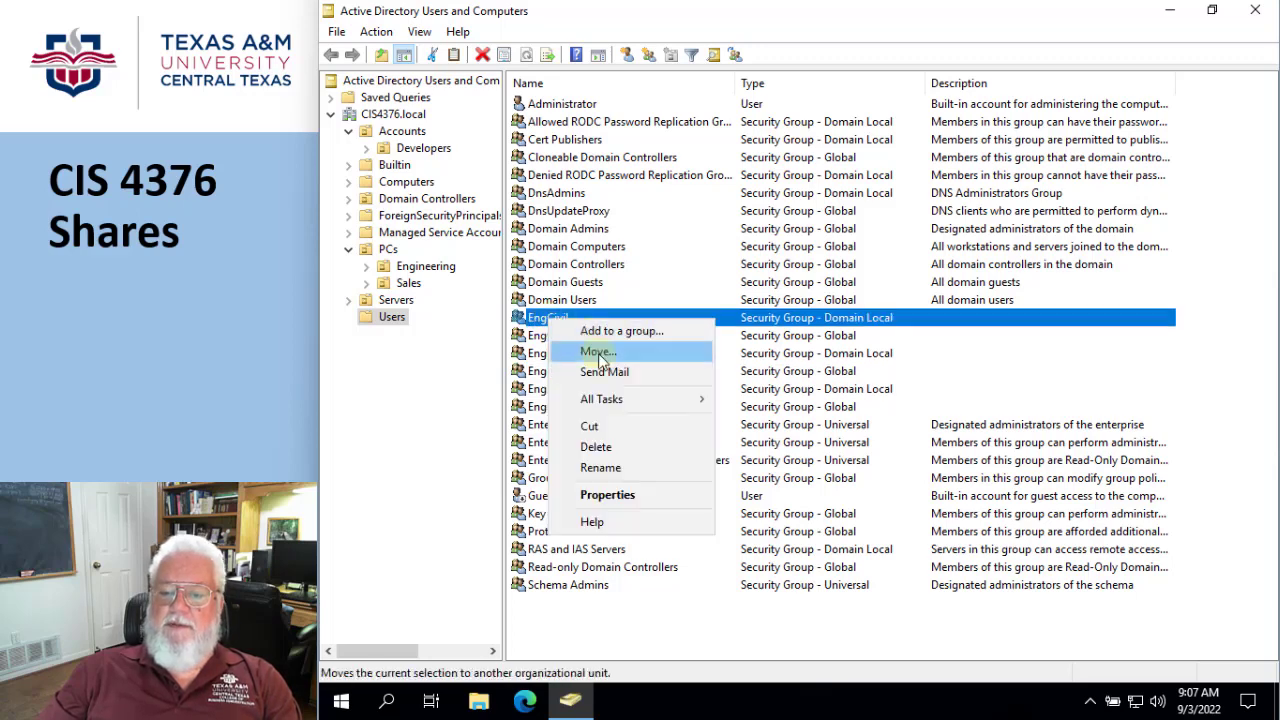
pyautogui.click(541, 317)
pyautogui.doubleClick(541, 319)
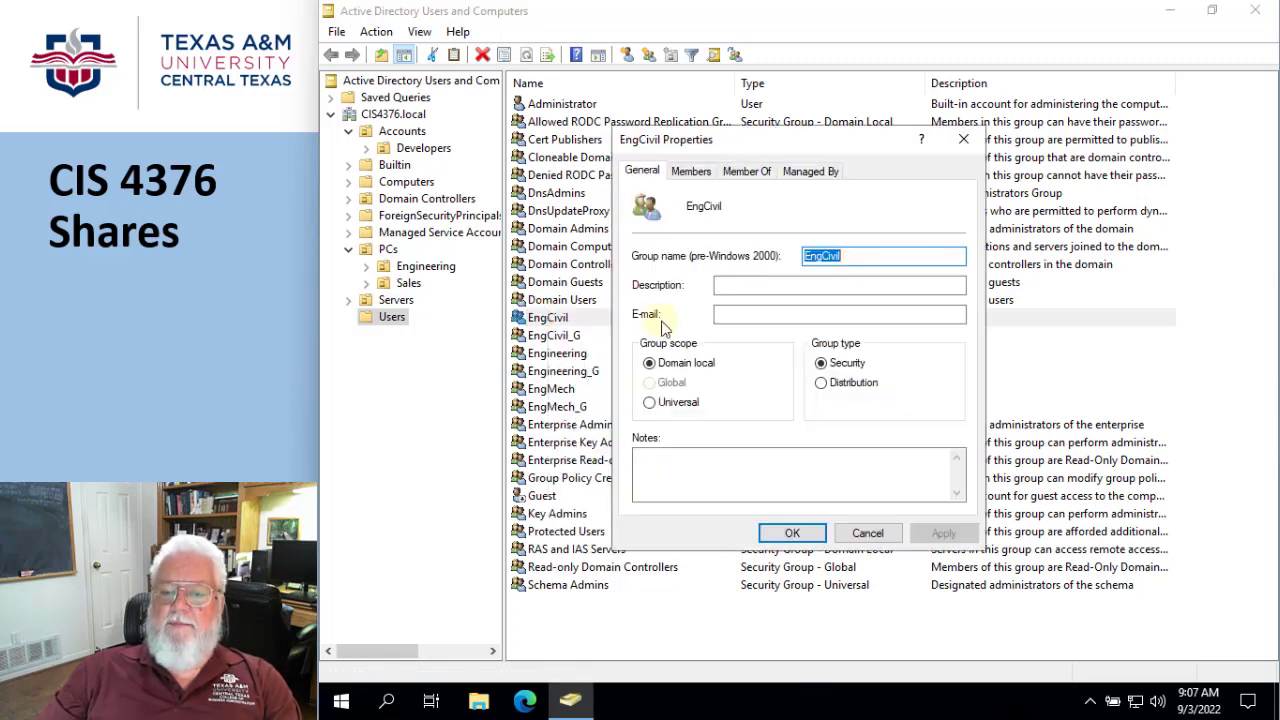
pyautogui.click(698, 174)
pyautogui.click(664, 479)
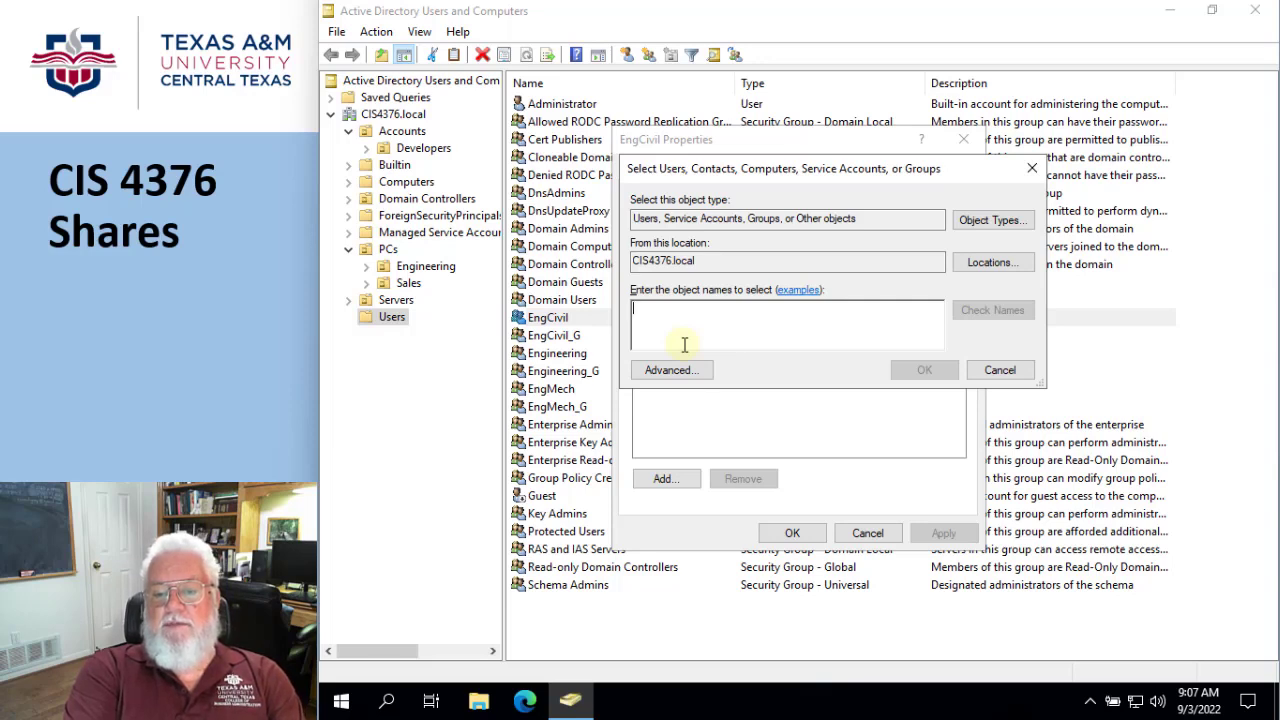
pyautogui.write('G')
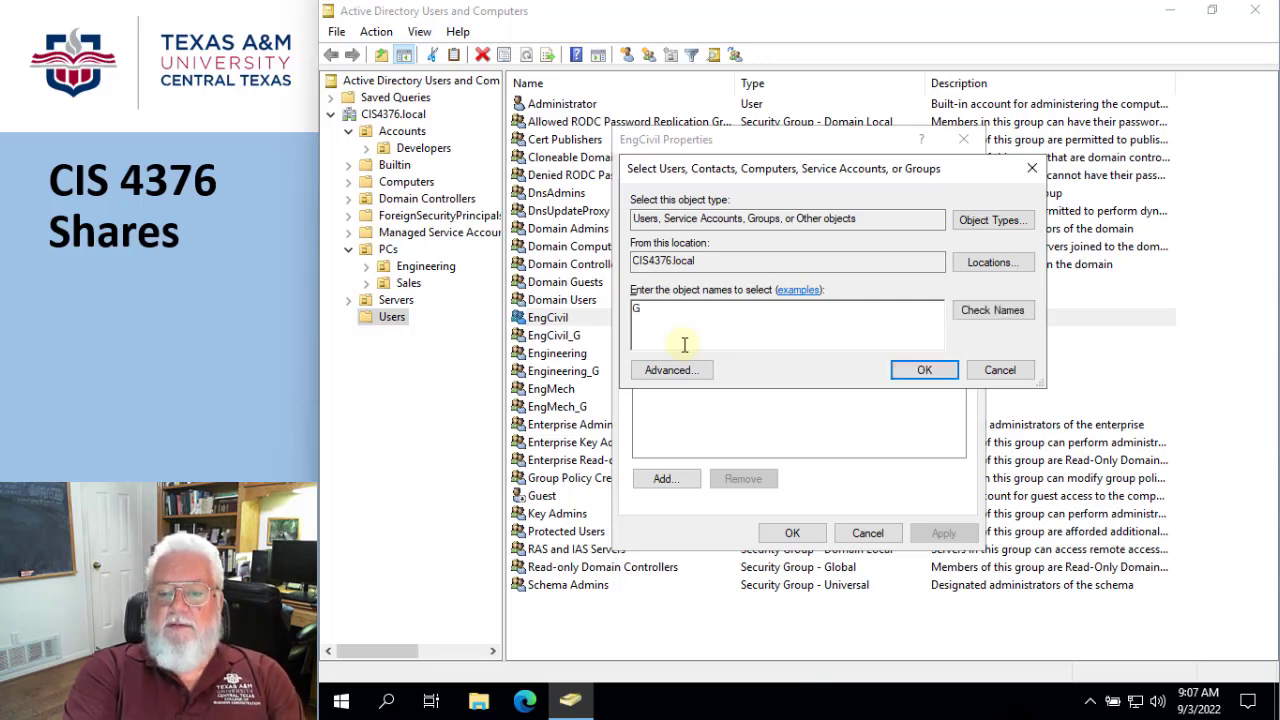
pyautogui.press('BackSpace')
pyautogui.write('EngCivil')
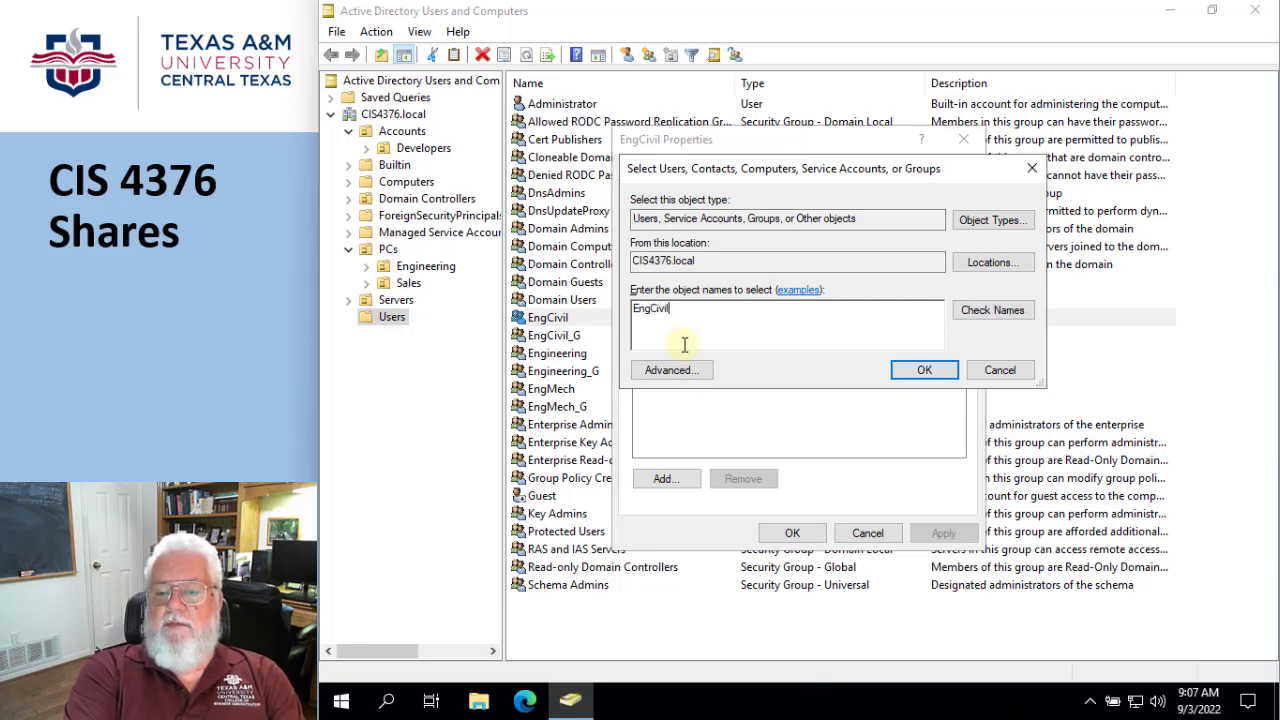
pyautogui.write('_G')
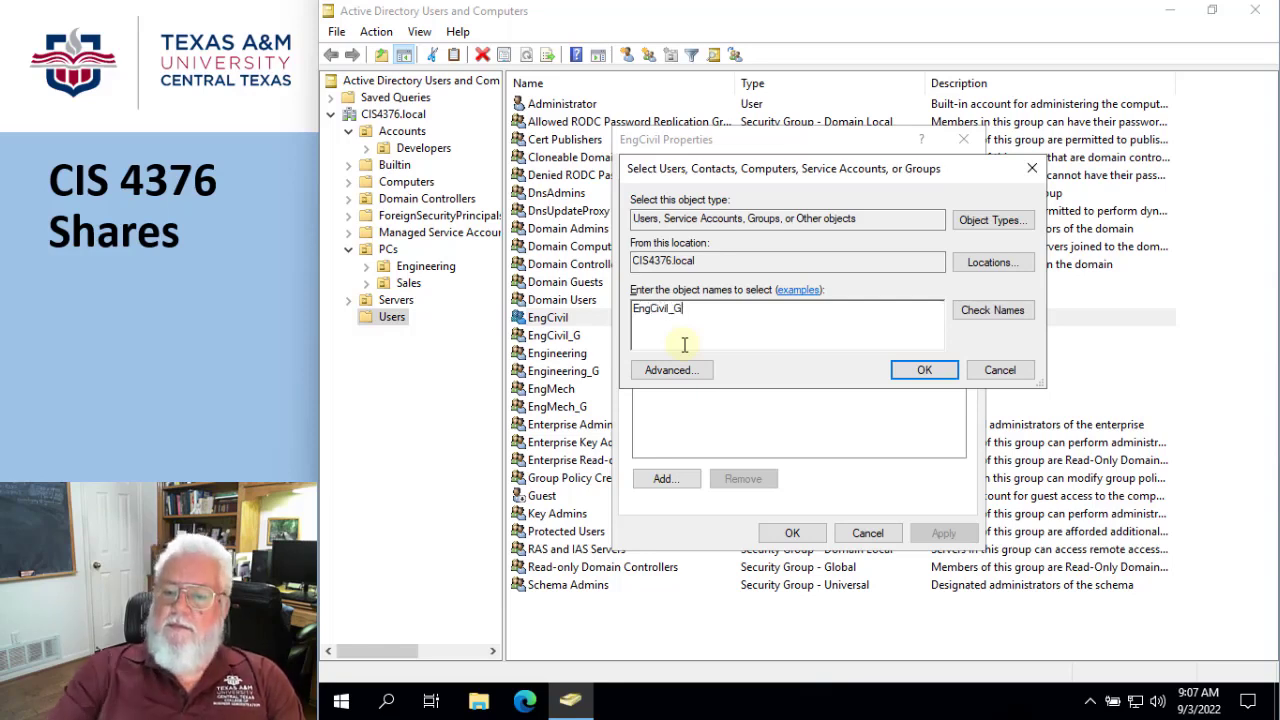
pyautogui.click(912, 374)
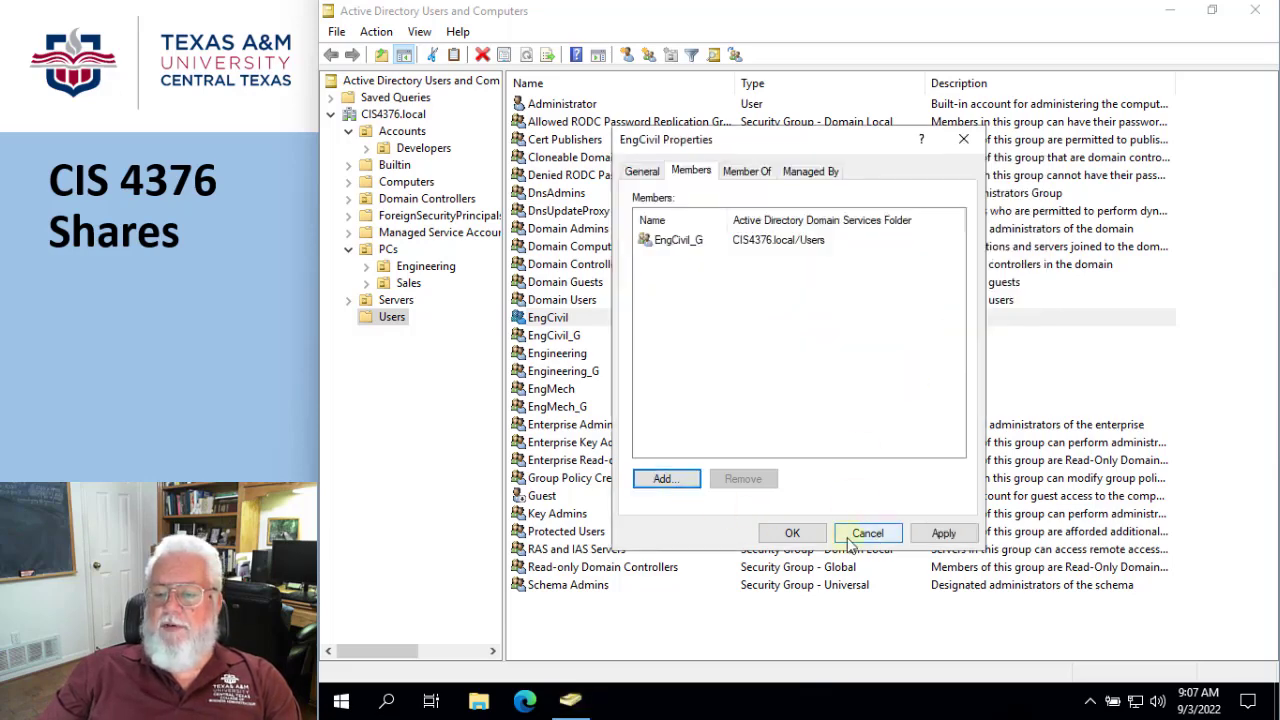
pyautogui.click(789, 533)
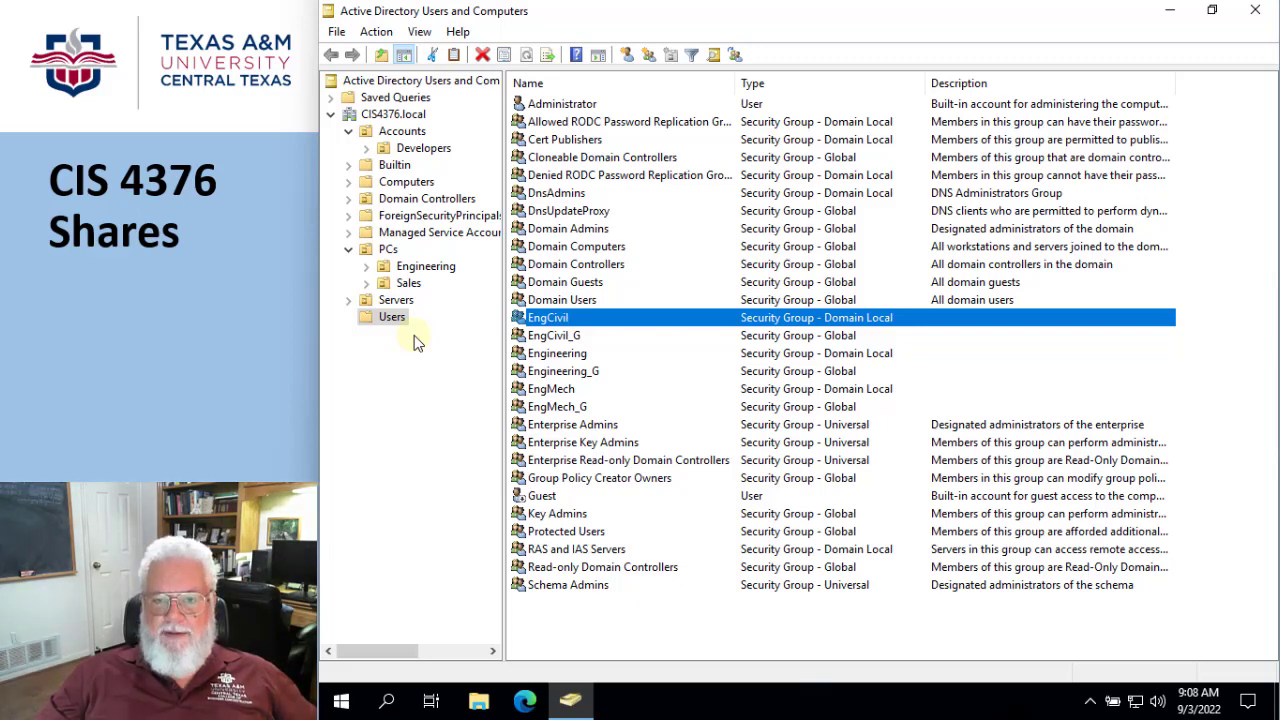
# - Create an organizational unit named Engineering inside Accounts, protected from accidental deletion
pyautogui.click(403, 134)
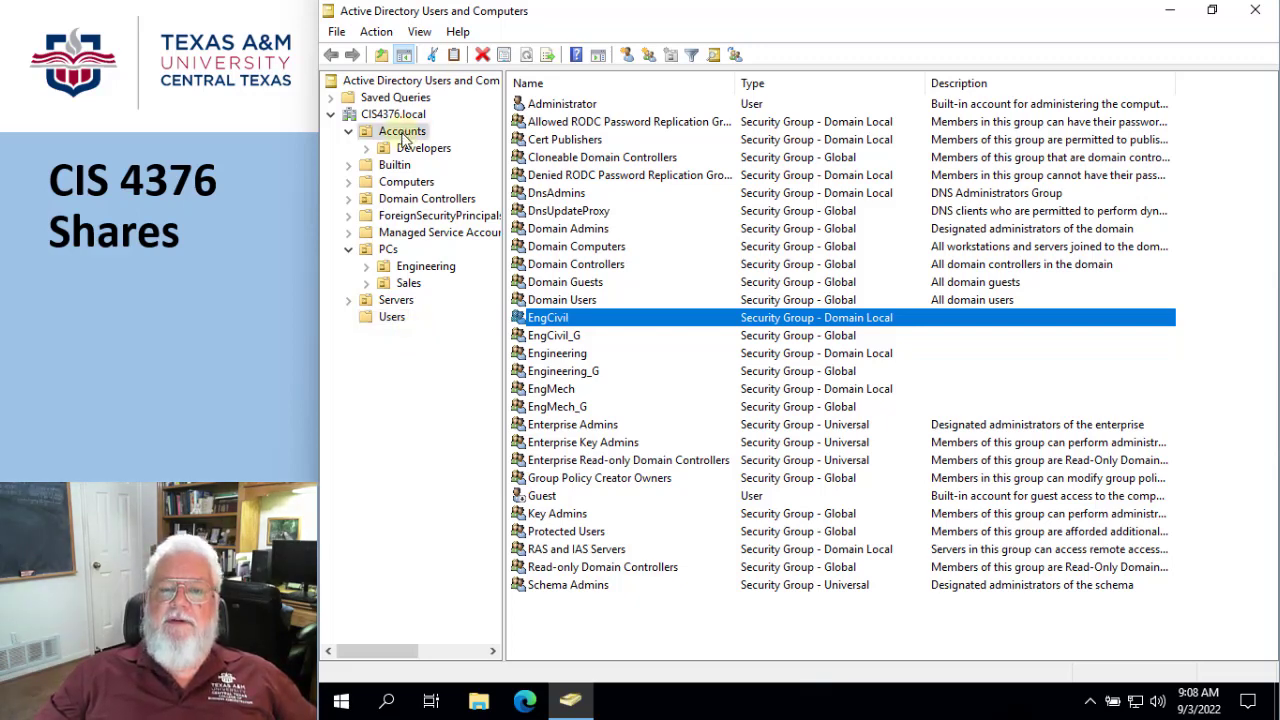
pyautogui.rightClick(404, 137)
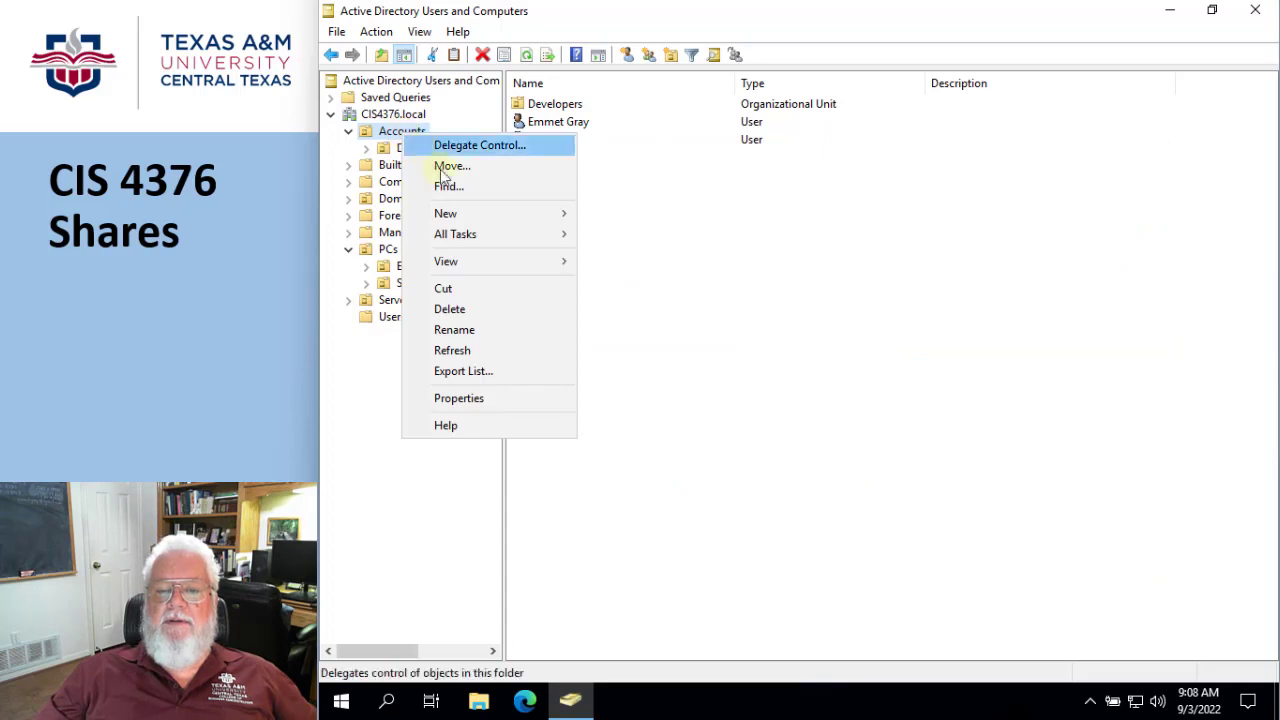
pyautogui.moveTo(449, 214)
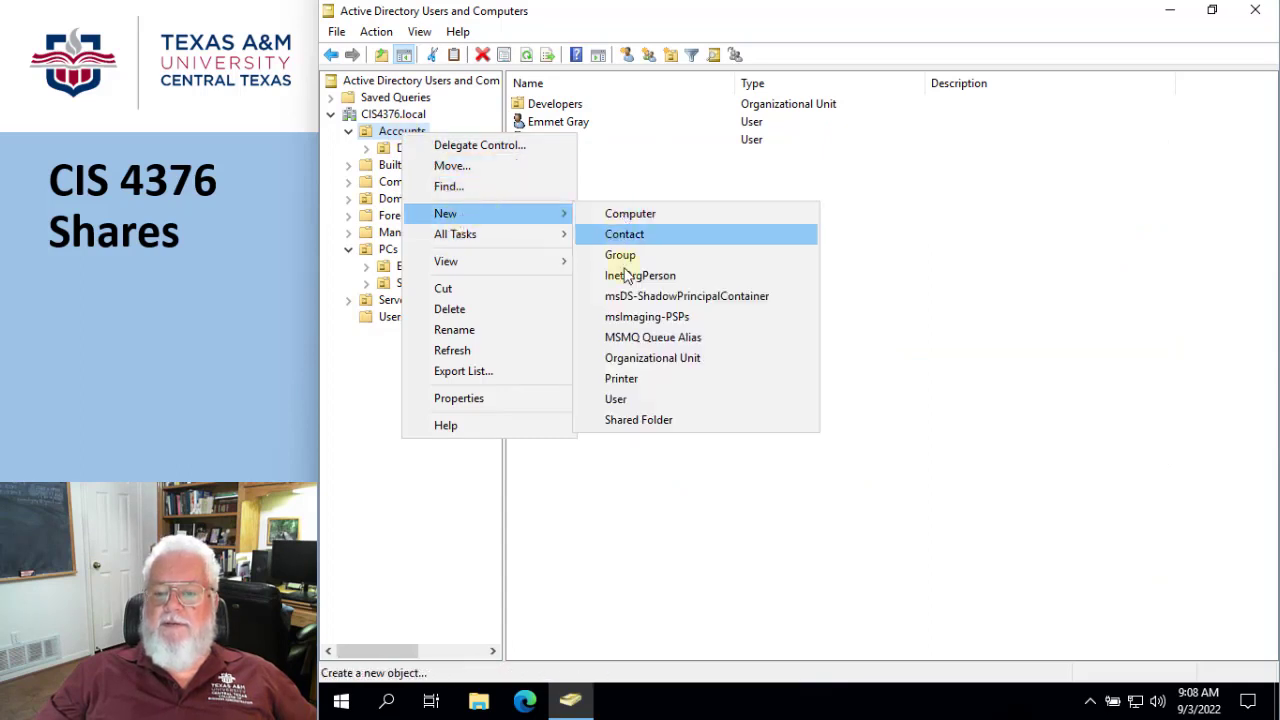
pyautogui.click(623, 360)
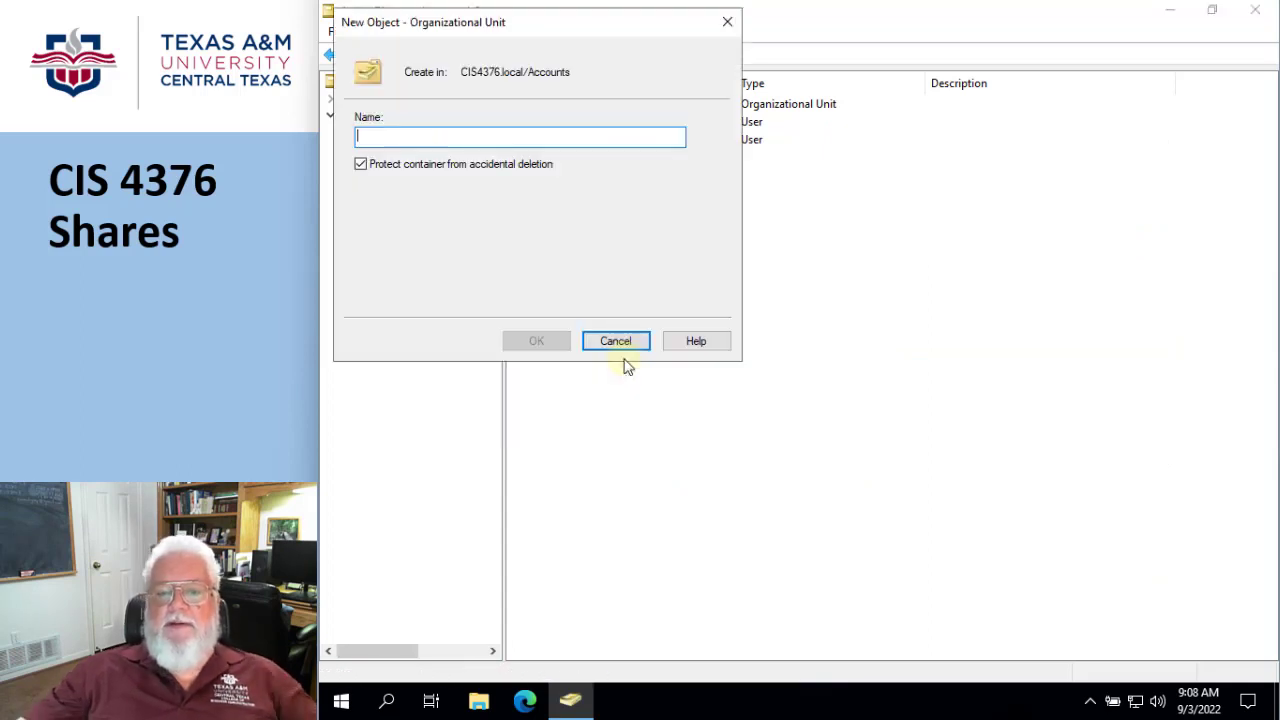
pyautogui.write('En')
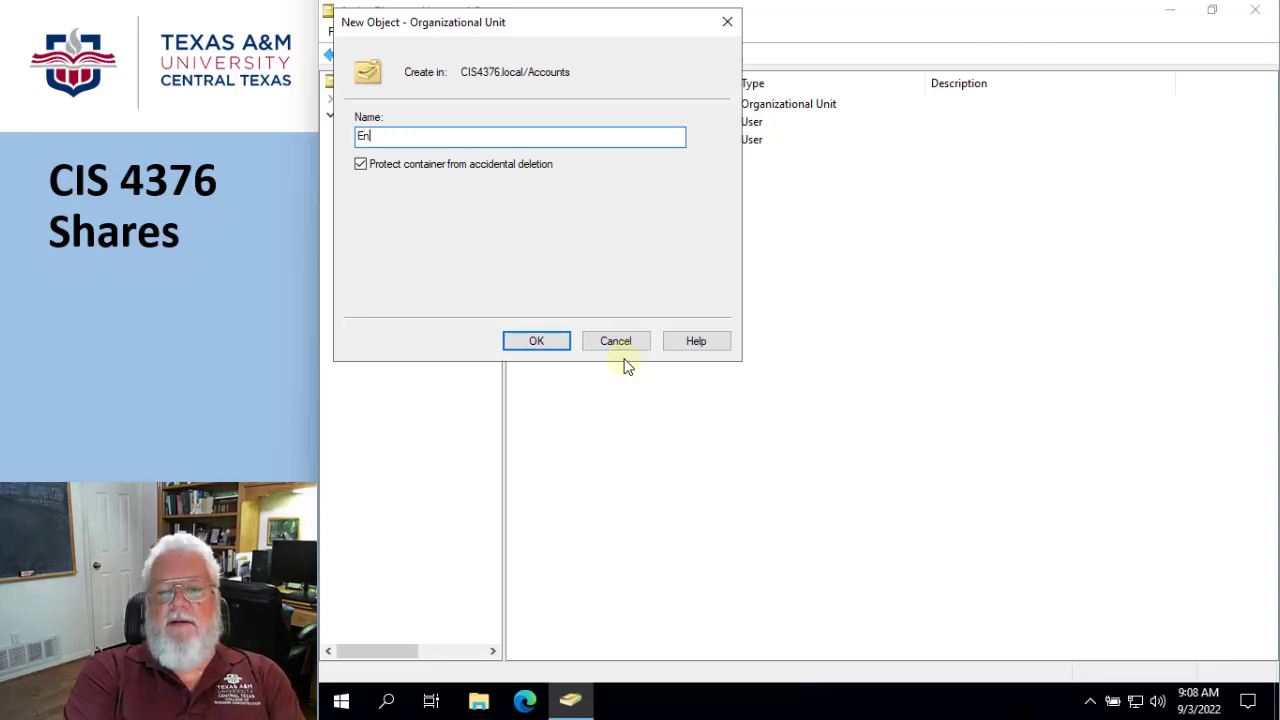
pyautogui.write('gineeri')
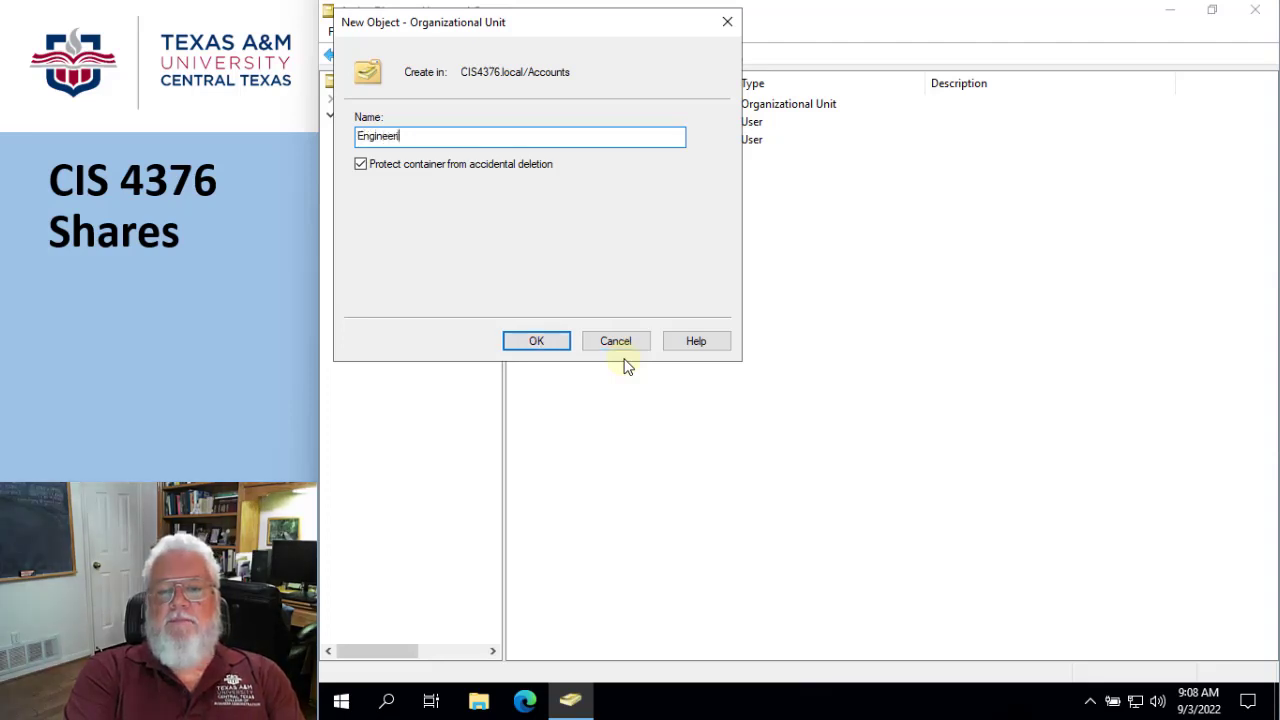
pyautogui.write('ng')
pyautogui.click(540, 342)
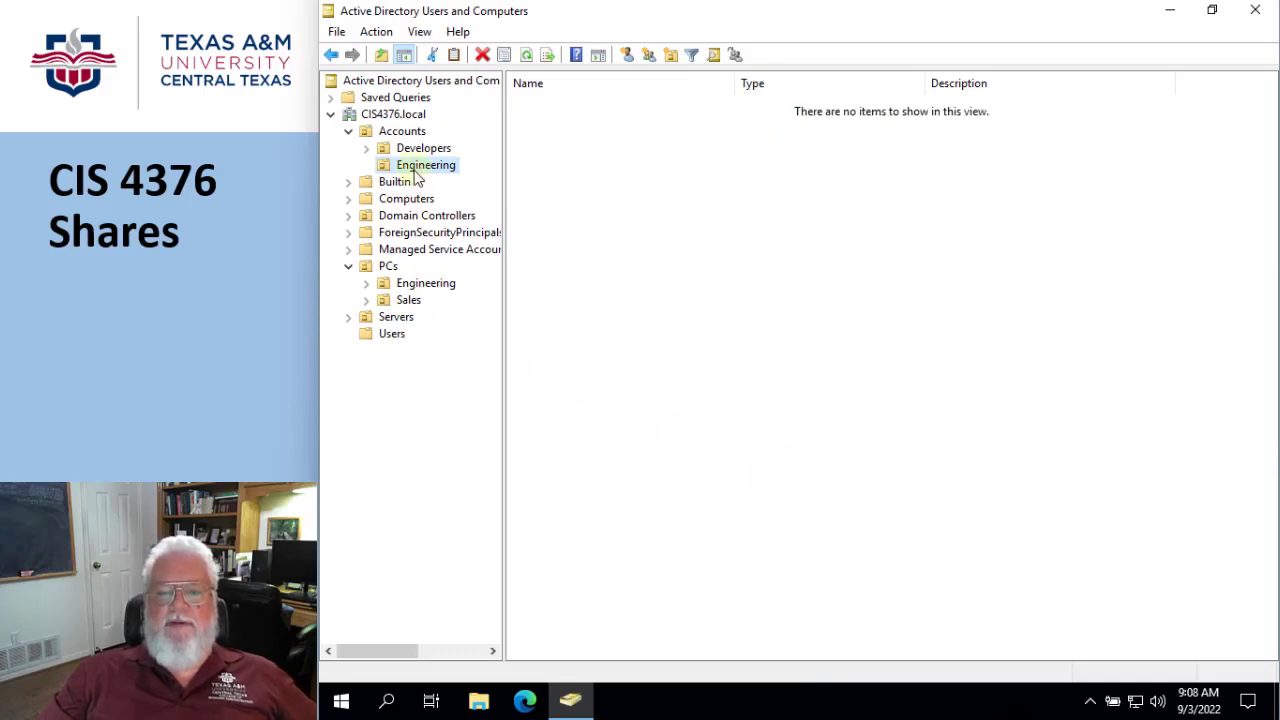
# - Start a new user account in the Engineering OU under Accounts, filling in the user's first name, last name and logon name
pyautogui.click(391, 336)
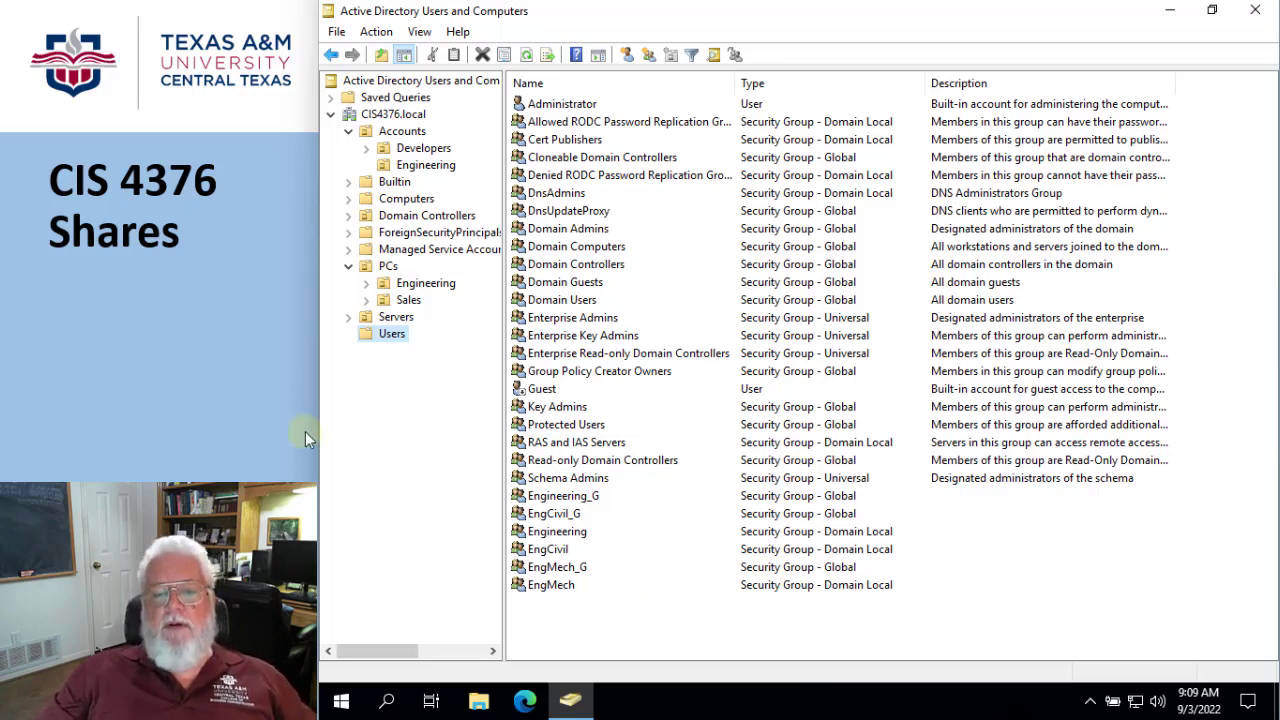
pyautogui.click(430, 166)
pyautogui.rightClick(430, 166)
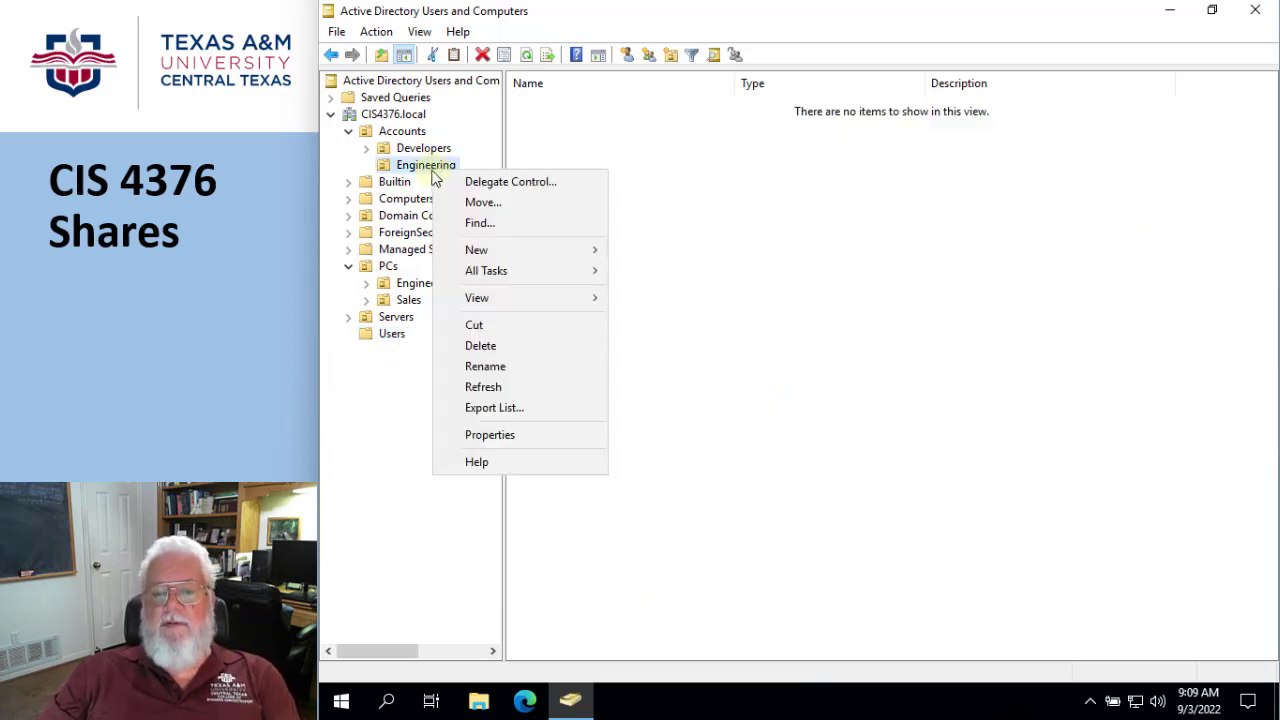
pyautogui.moveTo(485, 256)
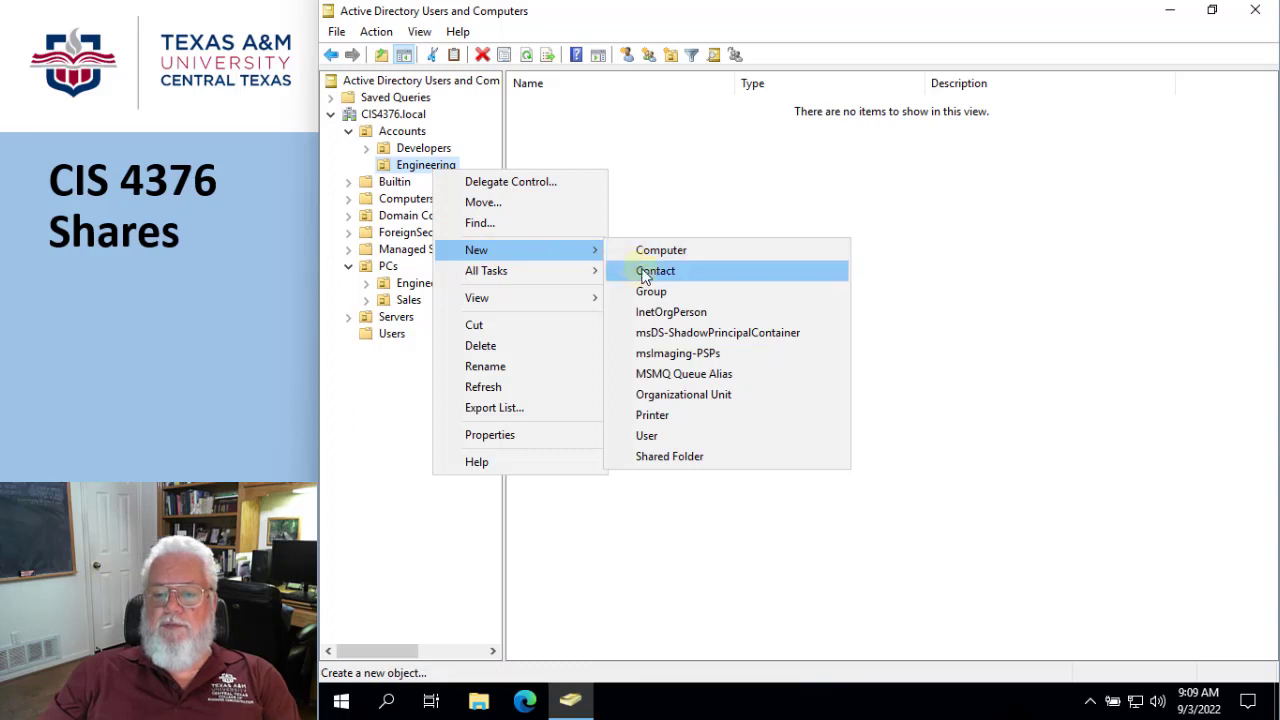
pyautogui.click(660, 437)
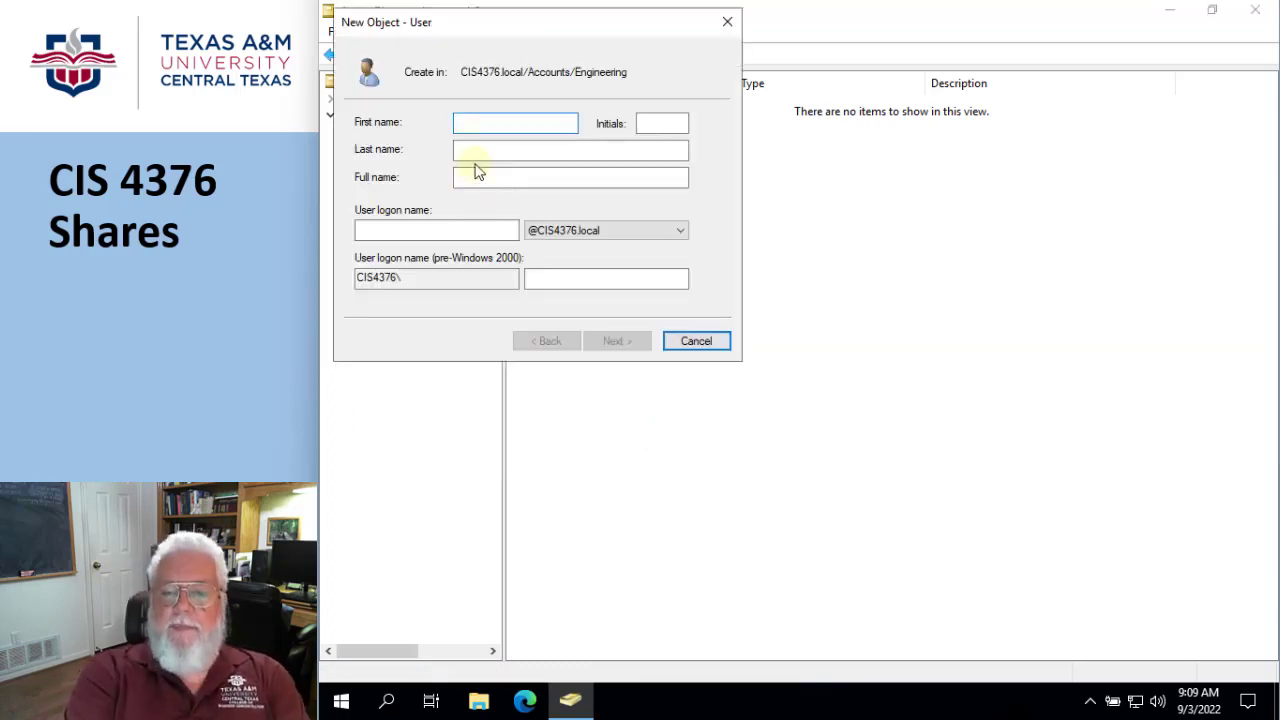
pyautogui.write('Joh')
pyautogui.press('Tab')
pyautogui.press('Tab')
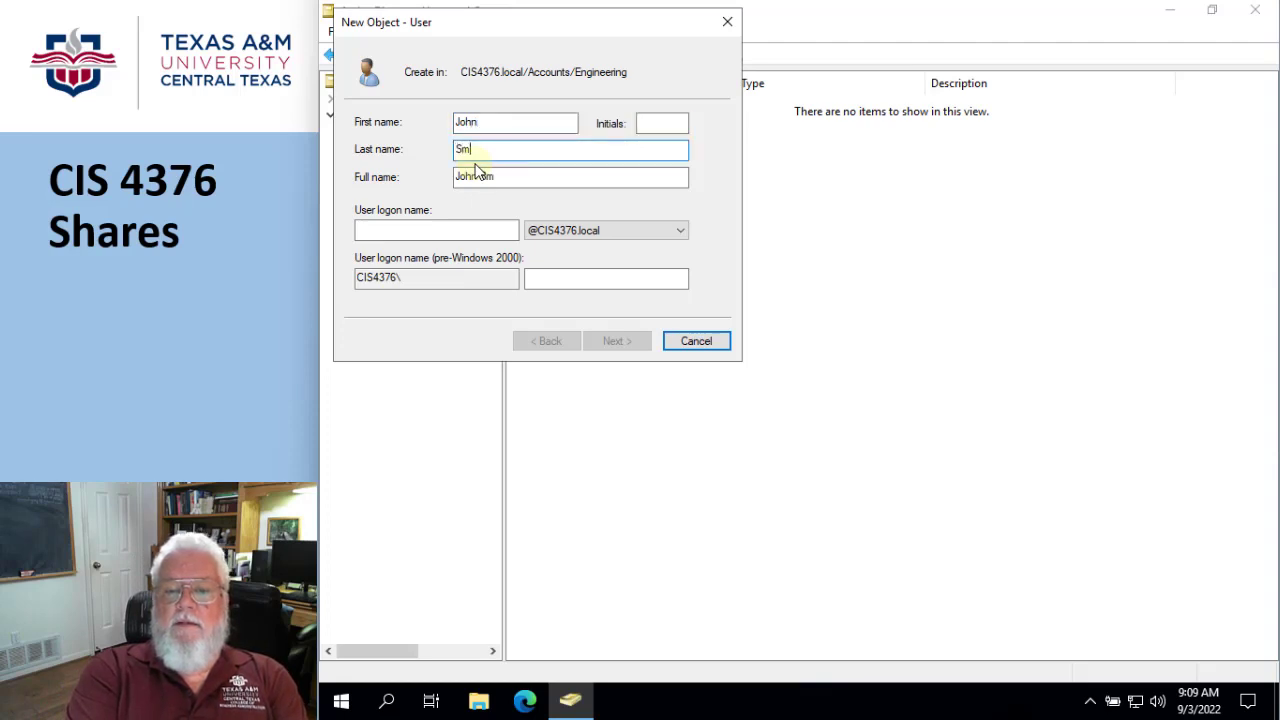
pyautogui.press('Tab')
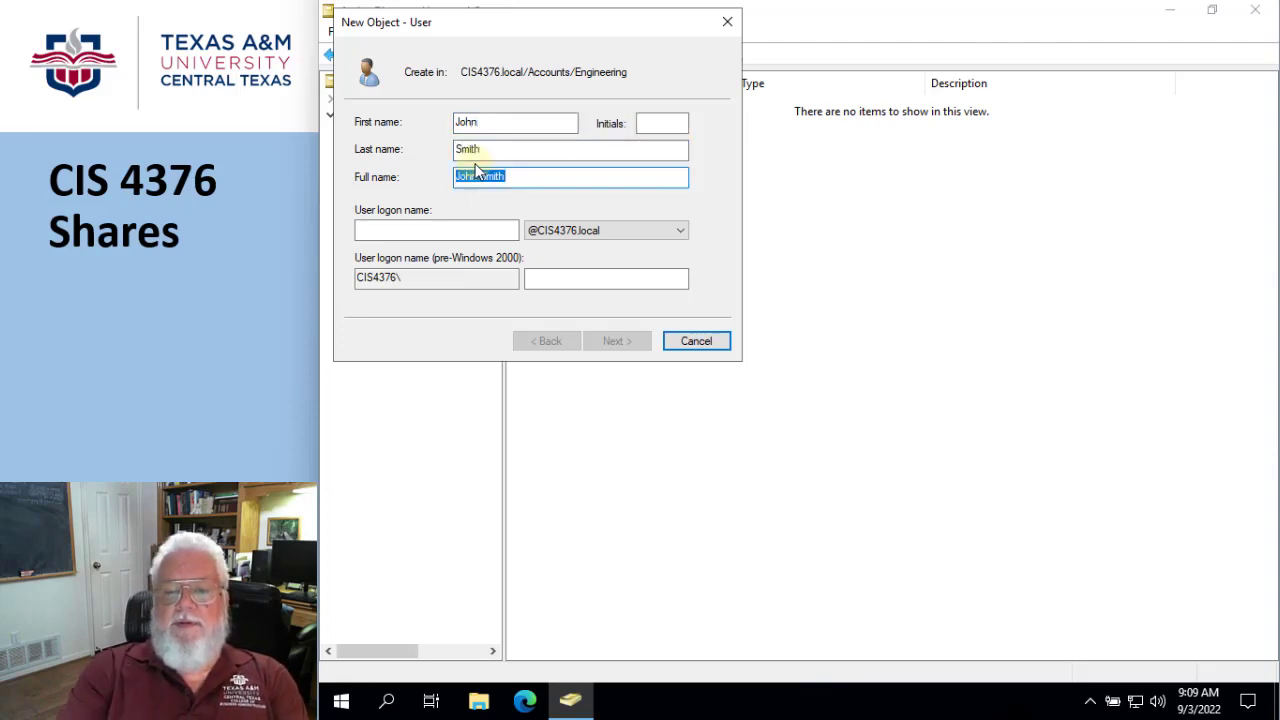
pyautogui.press('Tab')
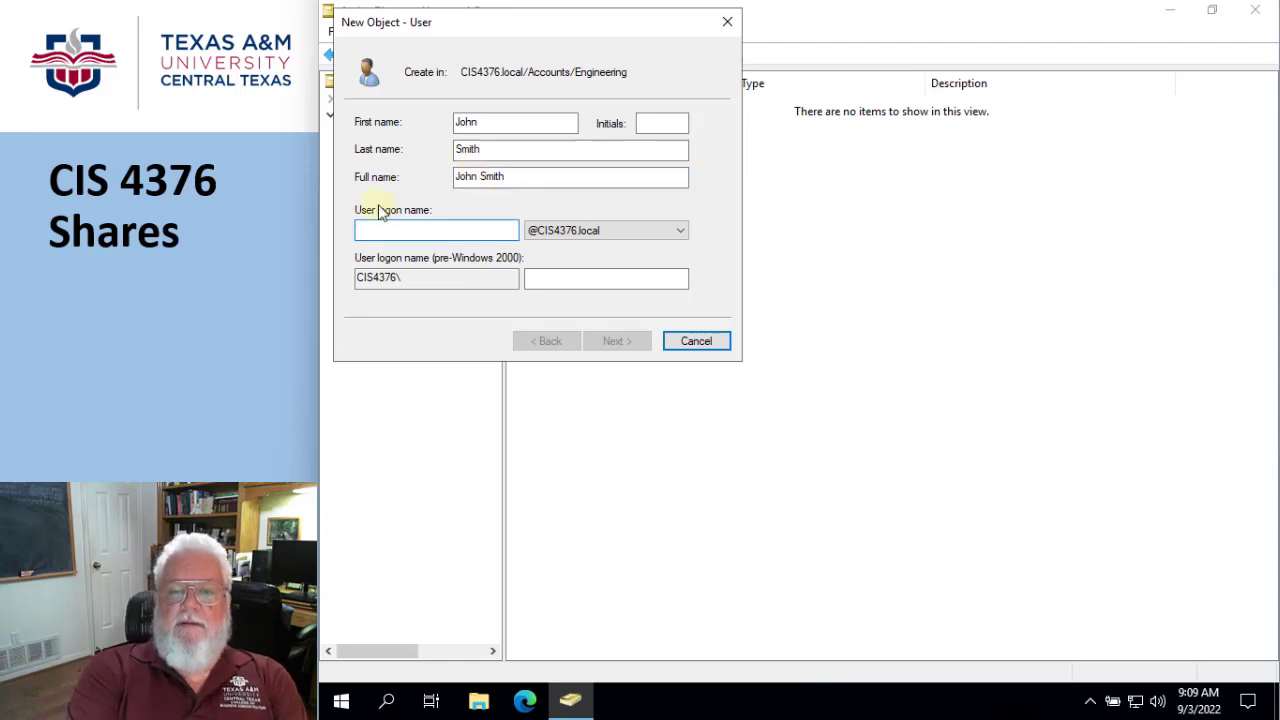
pyautogui.write('Joh')
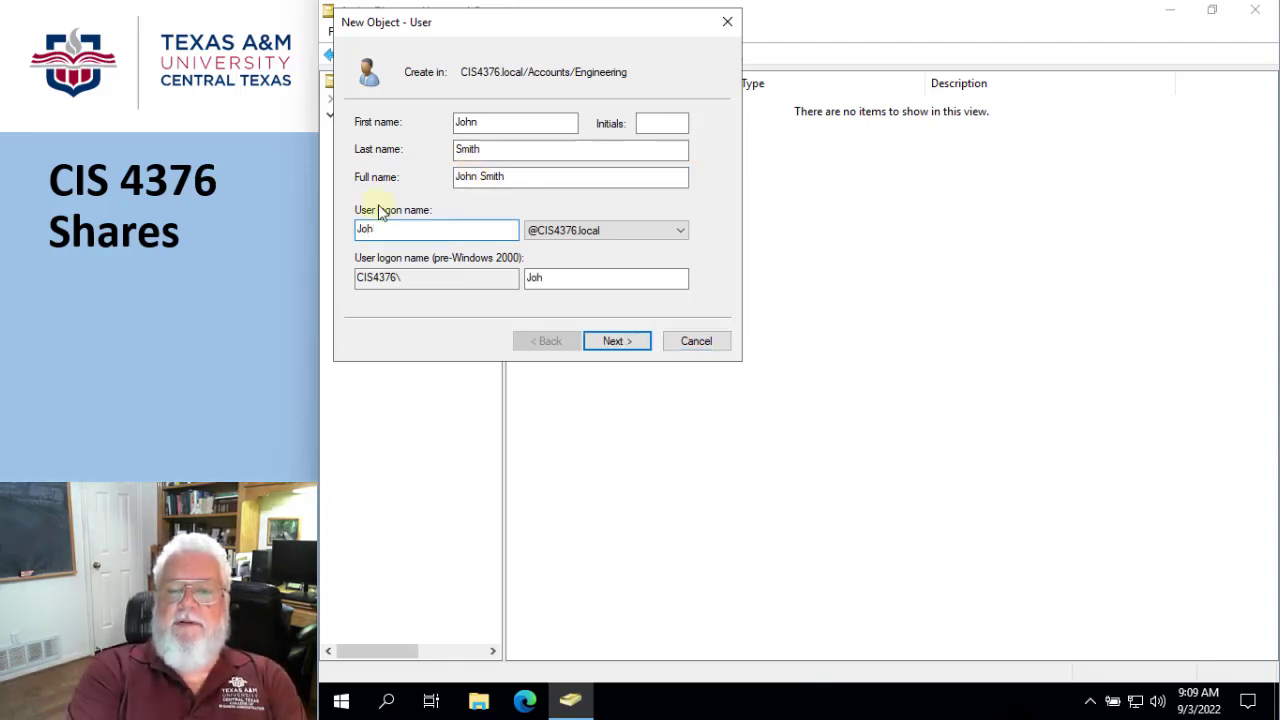
pyautogui.write('nSmith')
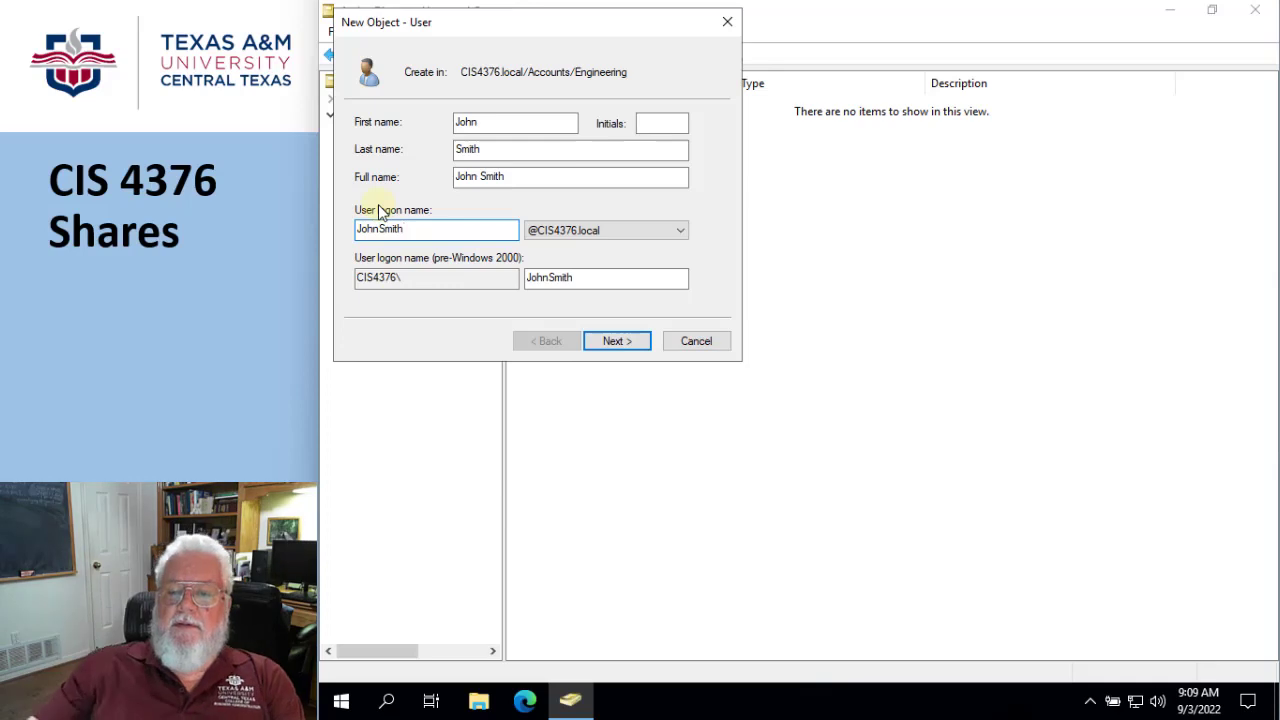
# - Turn off the forced password change at next logon for the new user and set the password to never expire
pyautogui.click(615, 342)
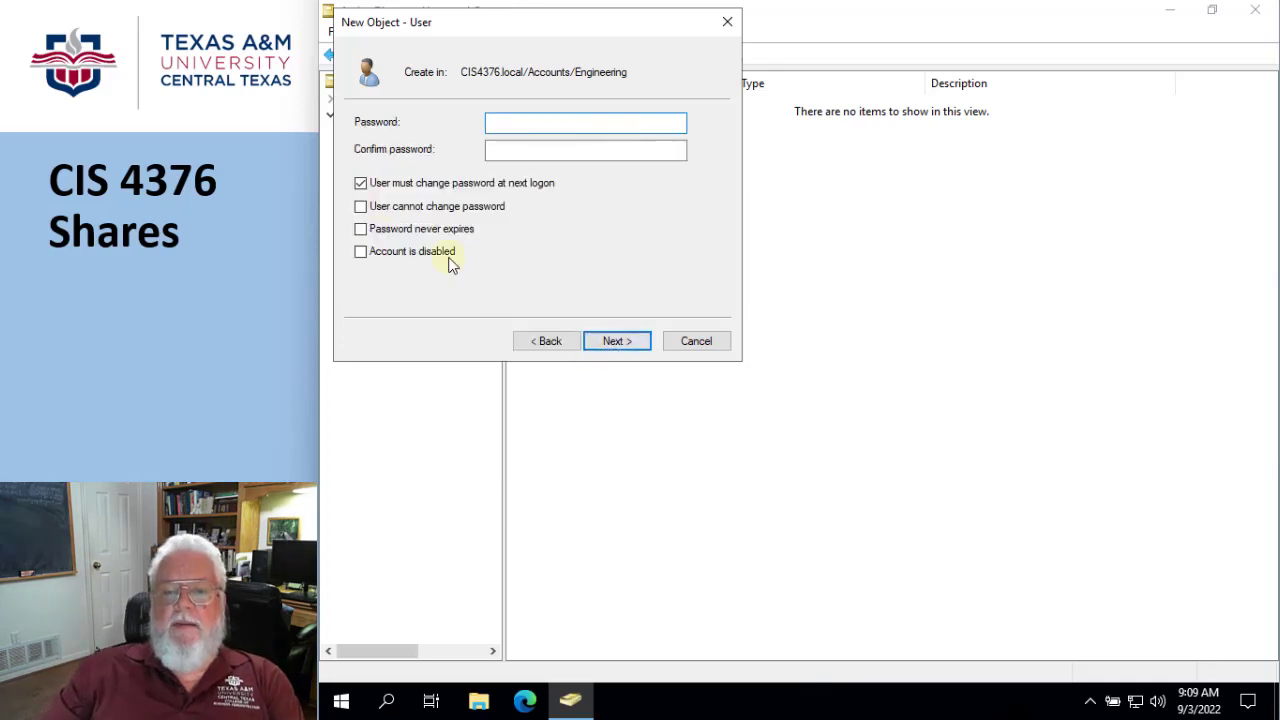
pyautogui.click(361, 184)
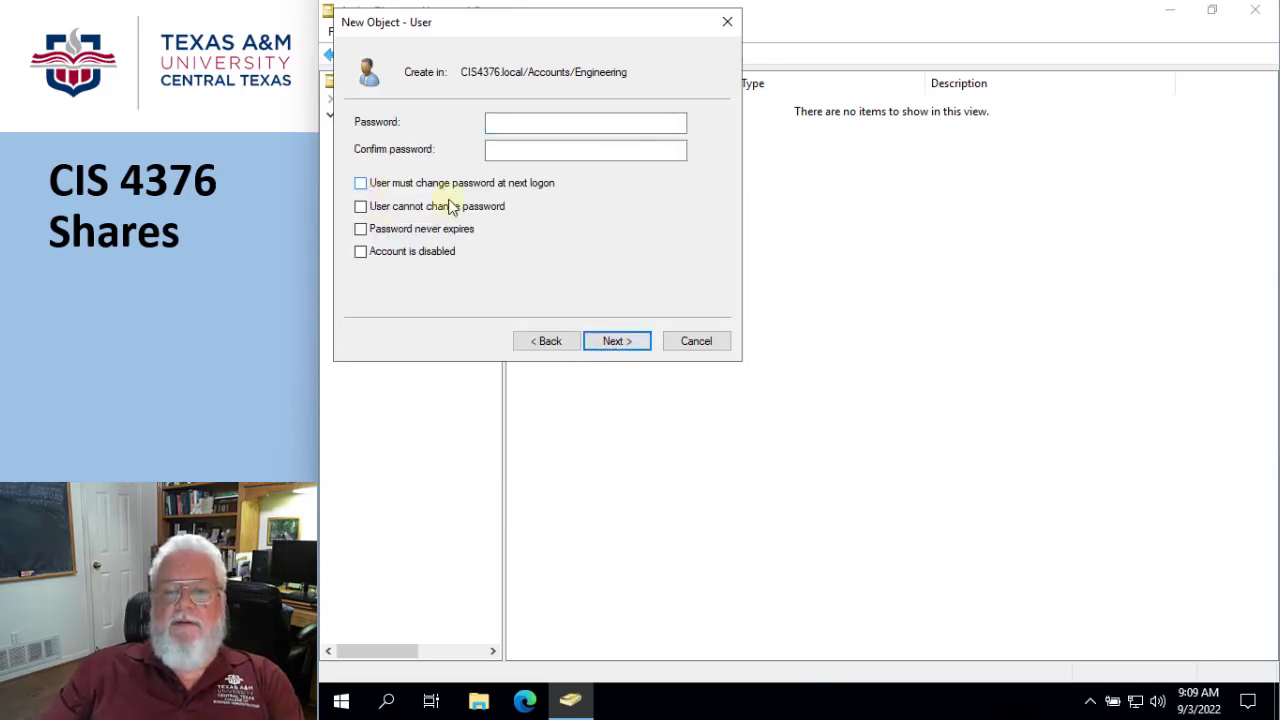
pyautogui.click(360, 230)
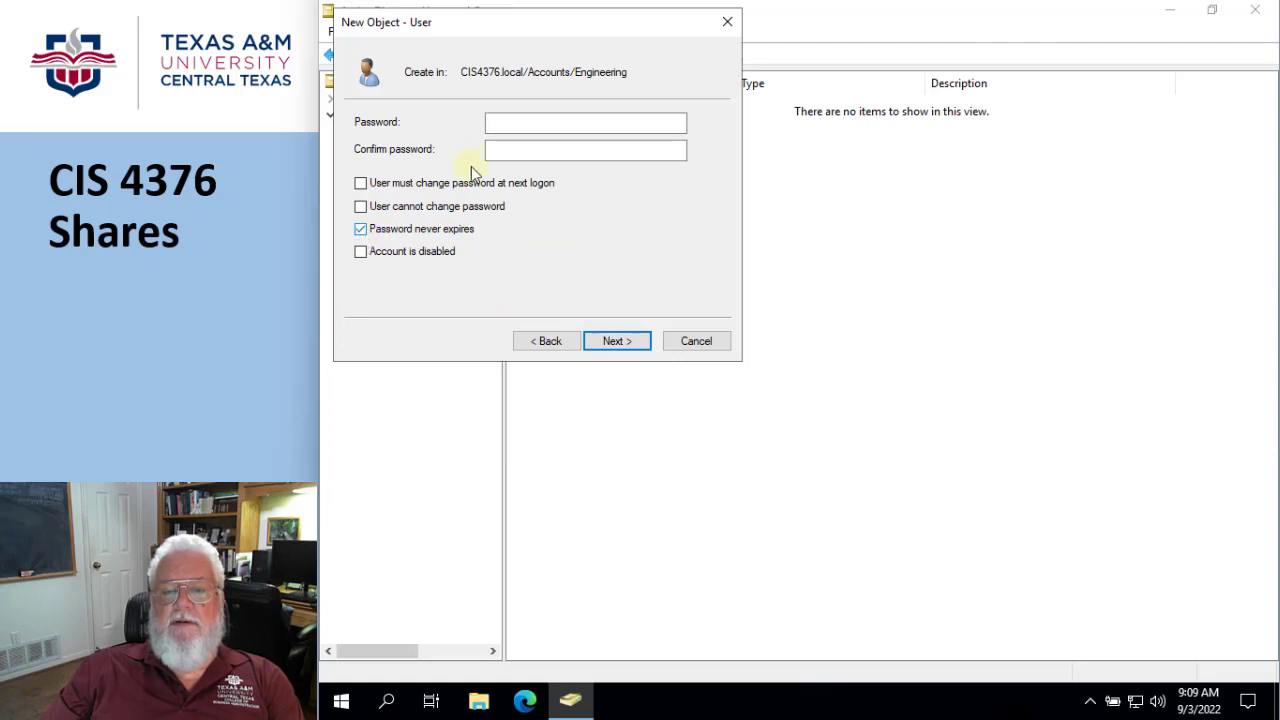
# - Enter and confirm the new user's account password, and finish creating the account in the Engineering OU
pyautogui.click(502, 123)
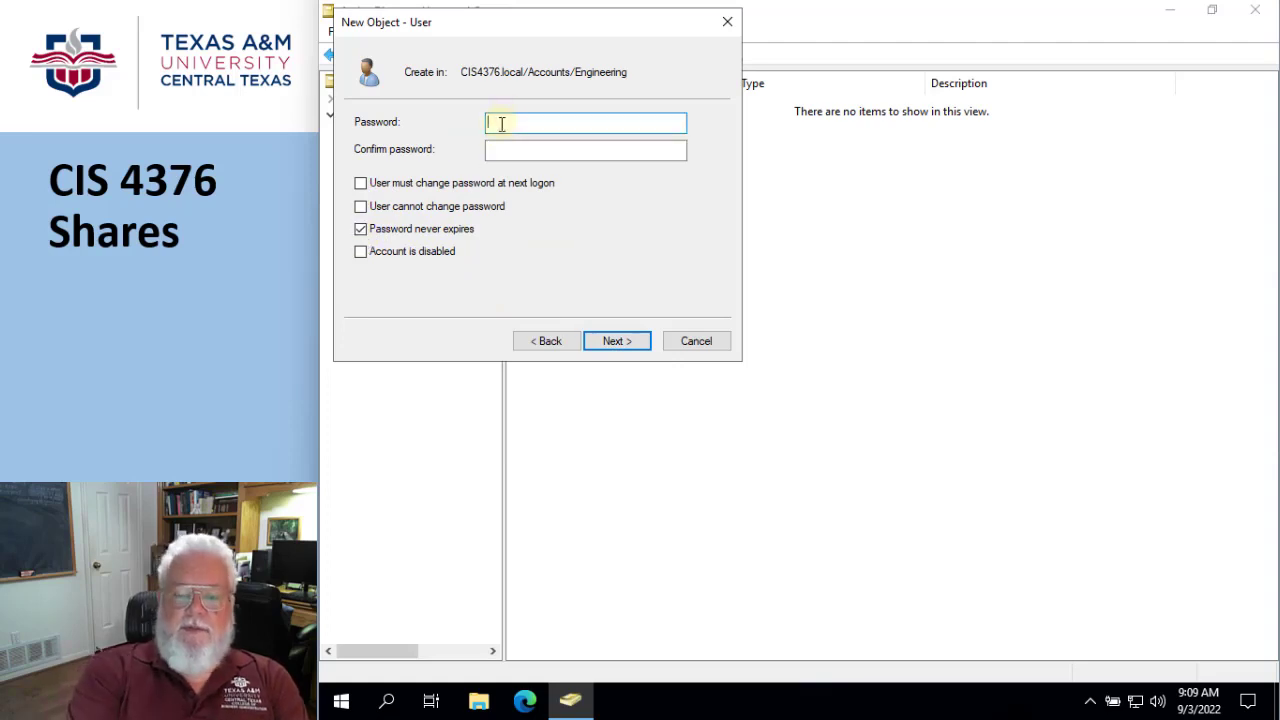
pyautogui.write('Passw0rd')
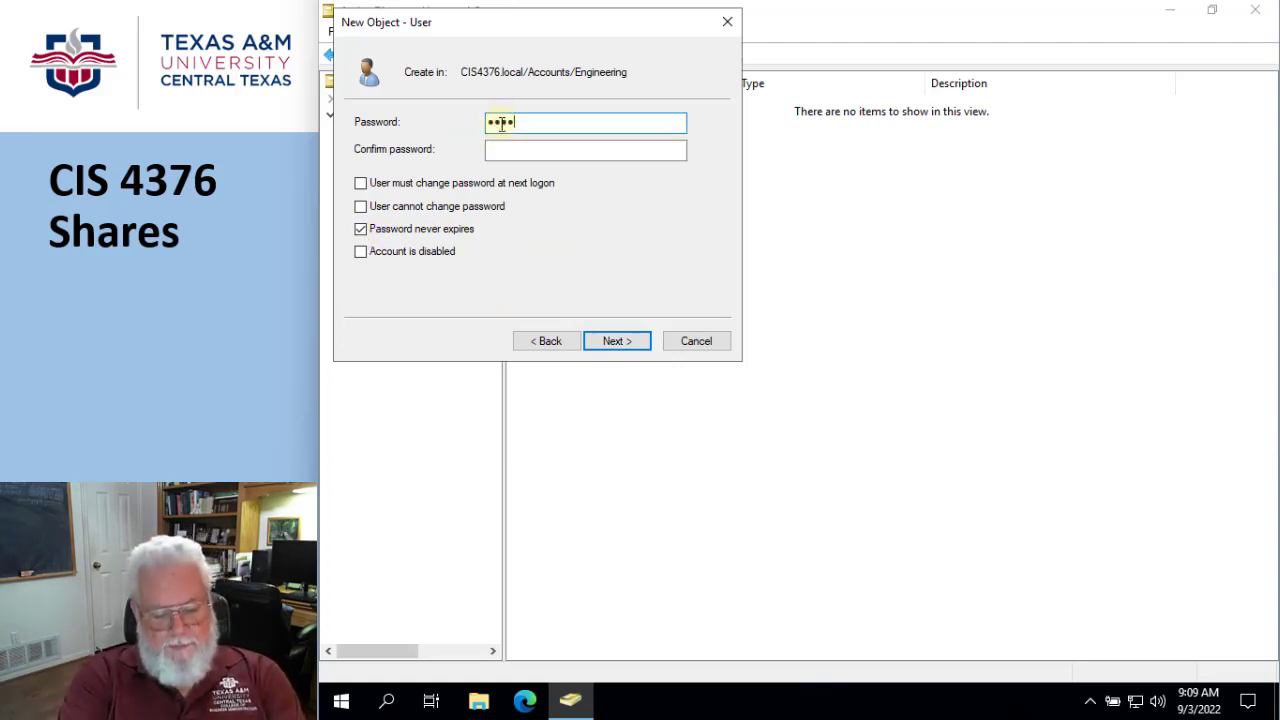
pyautogui.write('d')
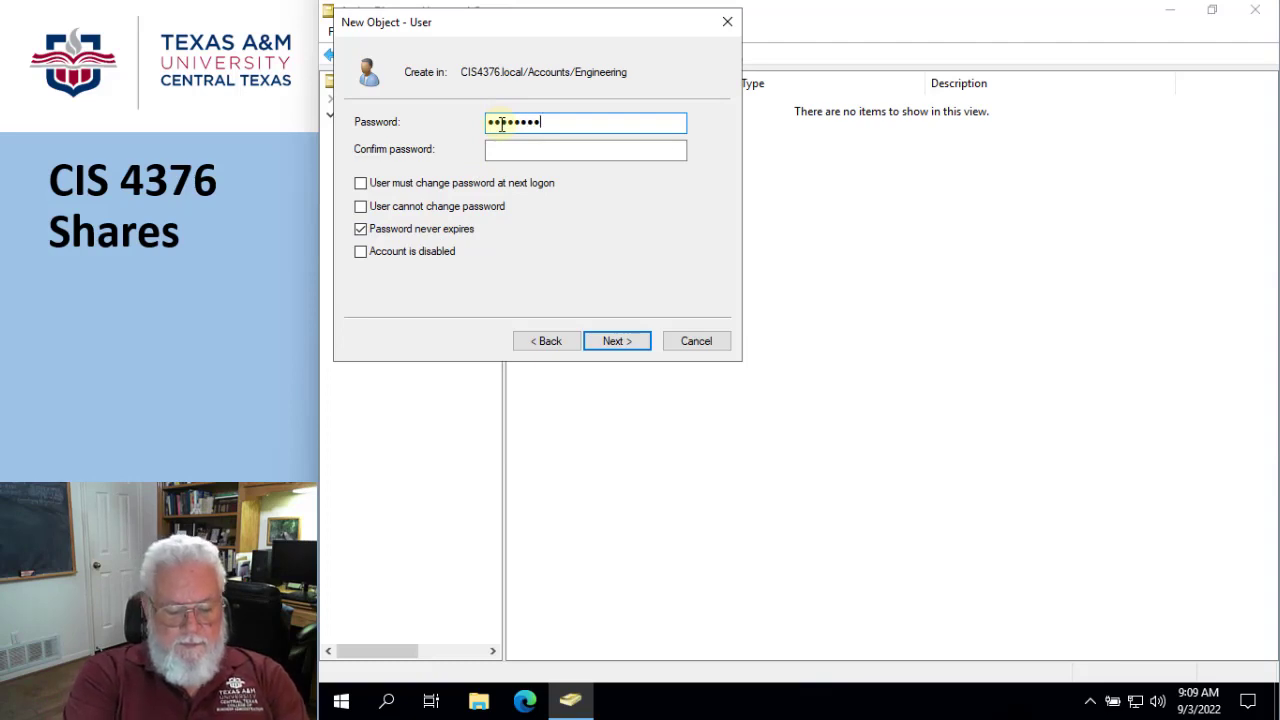
pyautogui.write('12')
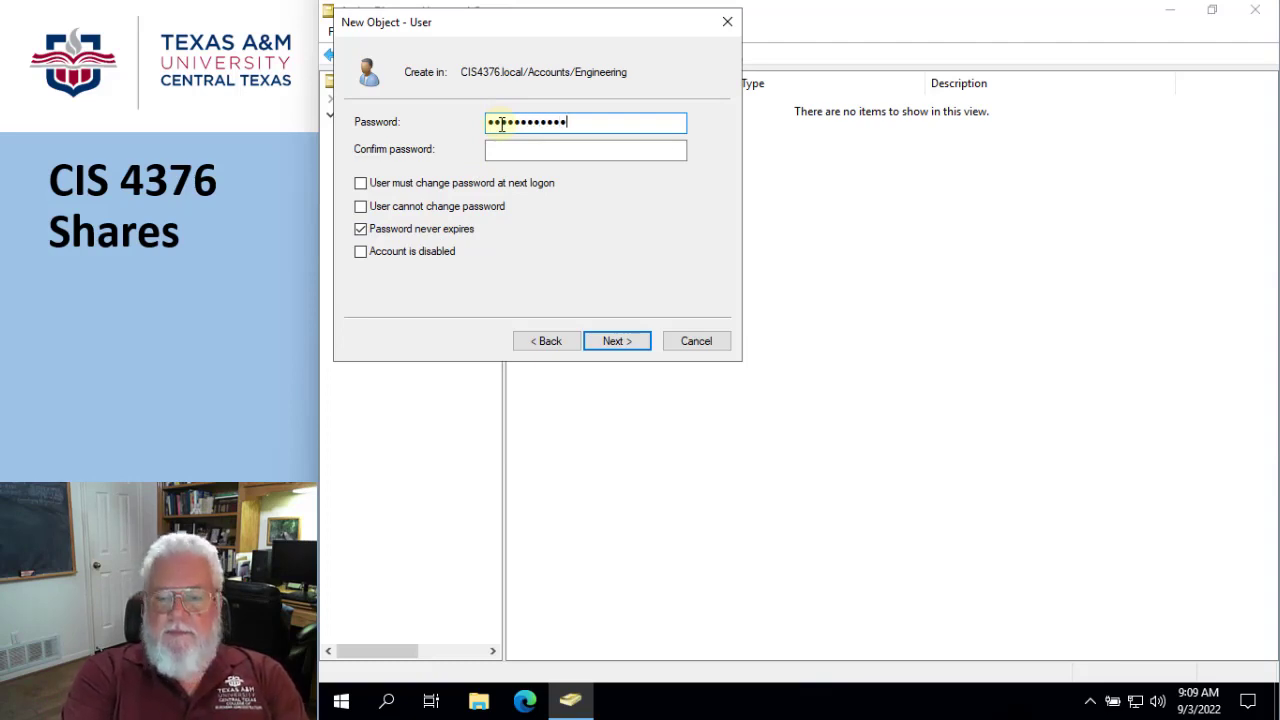
pyautogui.press('Tab')
pyautogui.write('•••')
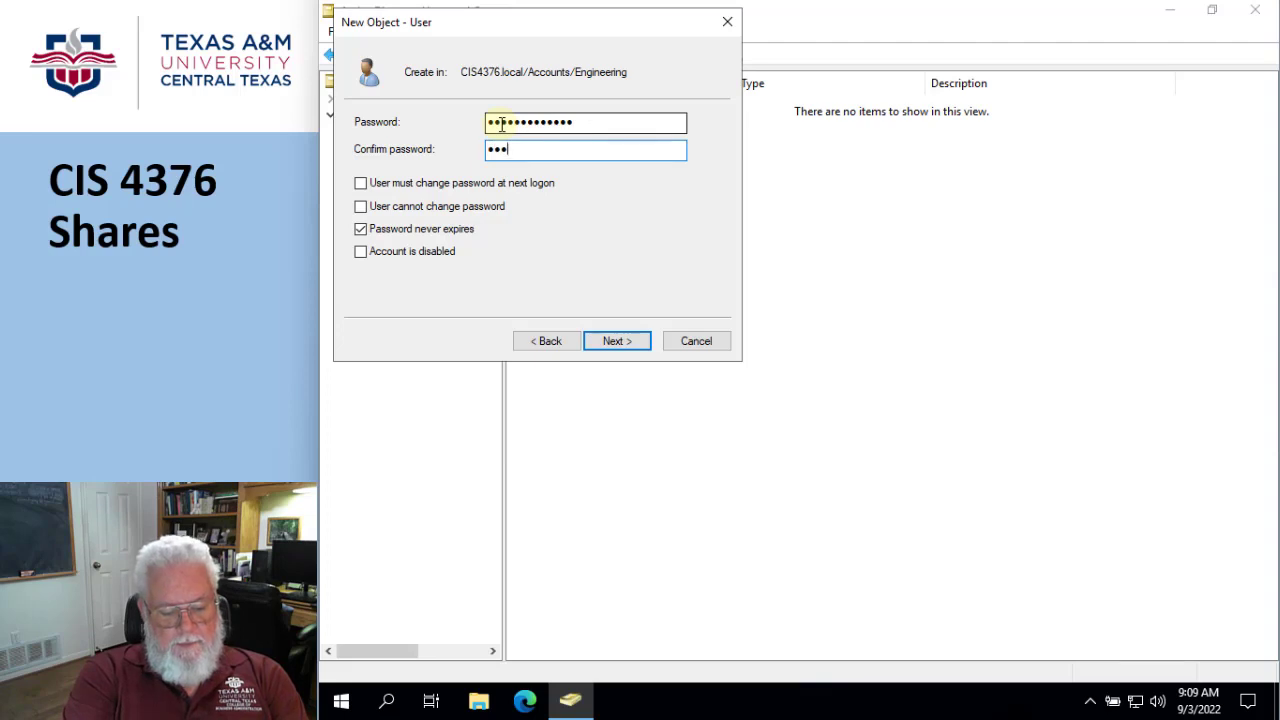
pyautogui.write('•')
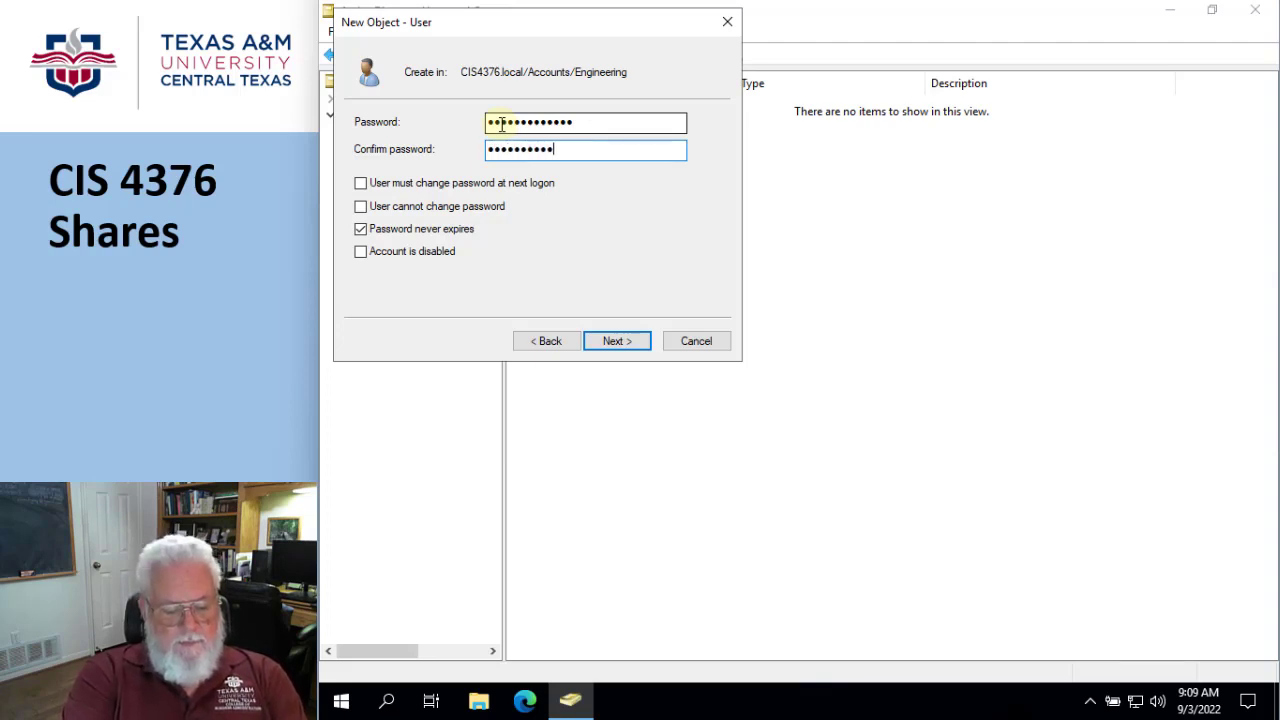
pyautogui.write('••••••••••')
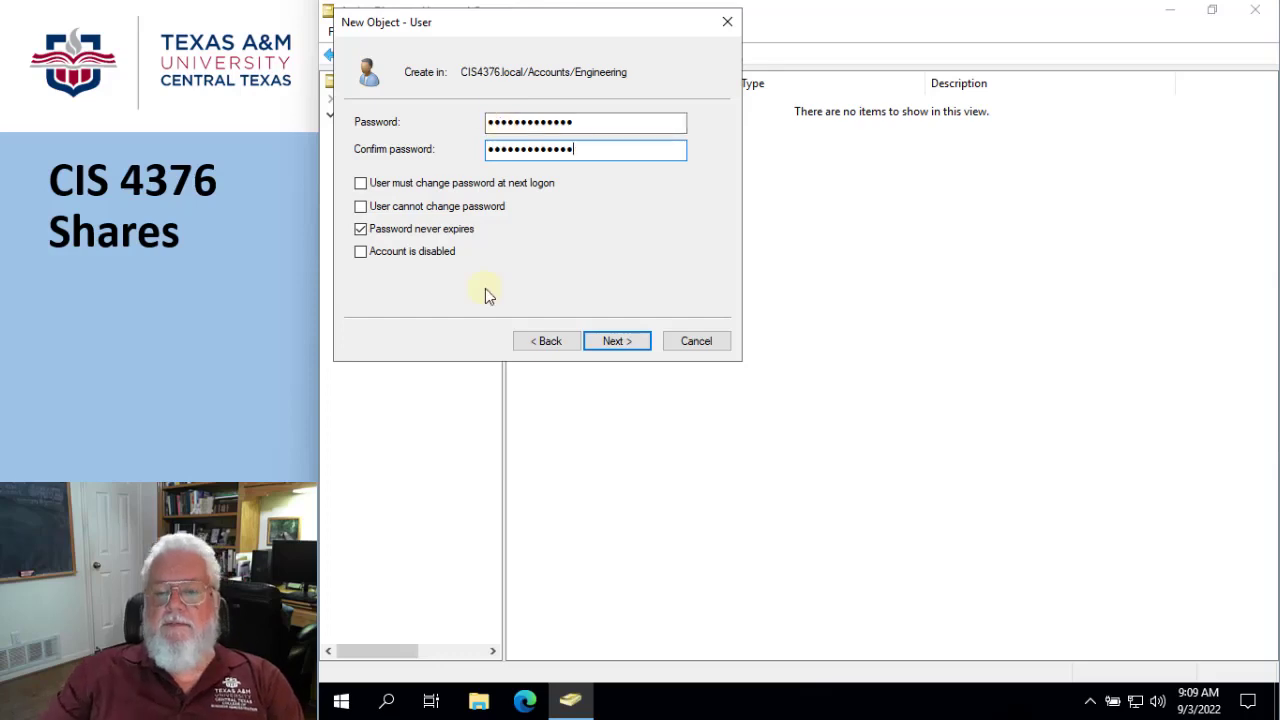
pyautogui.click(614, 342)
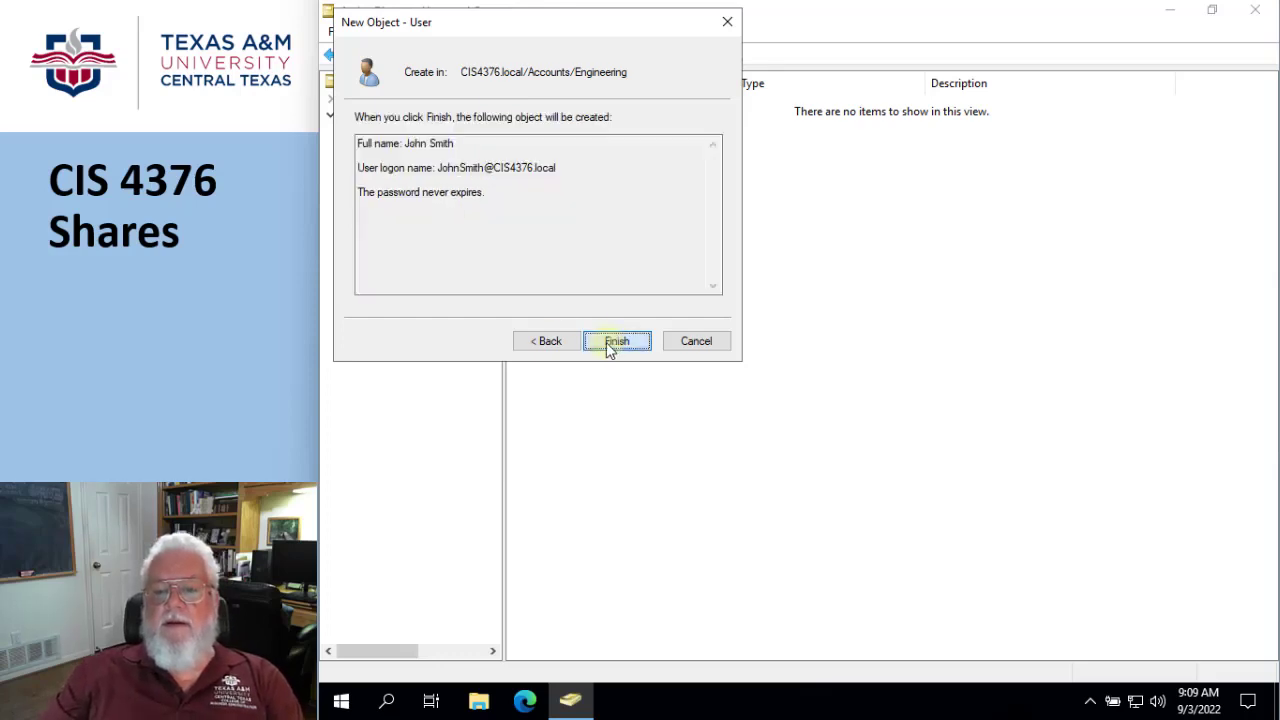
pyautogui.click(606, 342)
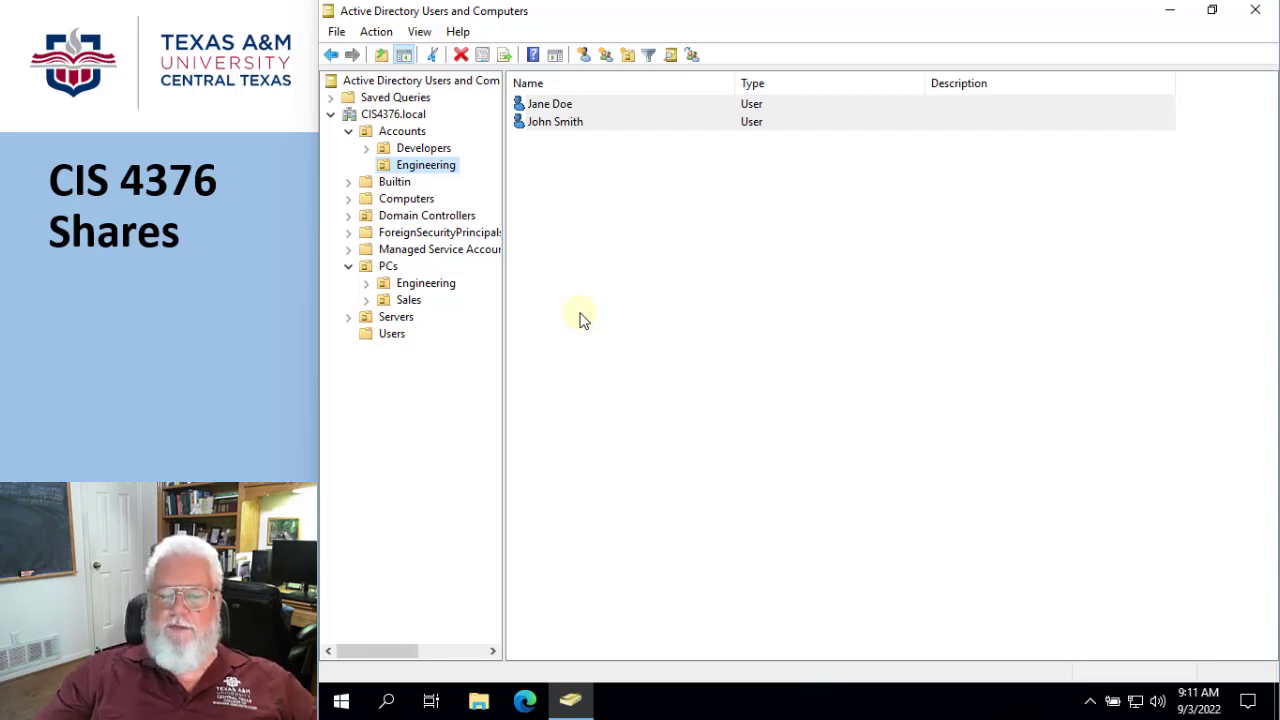
# - Make the first user account created in the Engineering OU a member of the global group EngCivil_G and apply the change
pyautogui.click(557, 124)
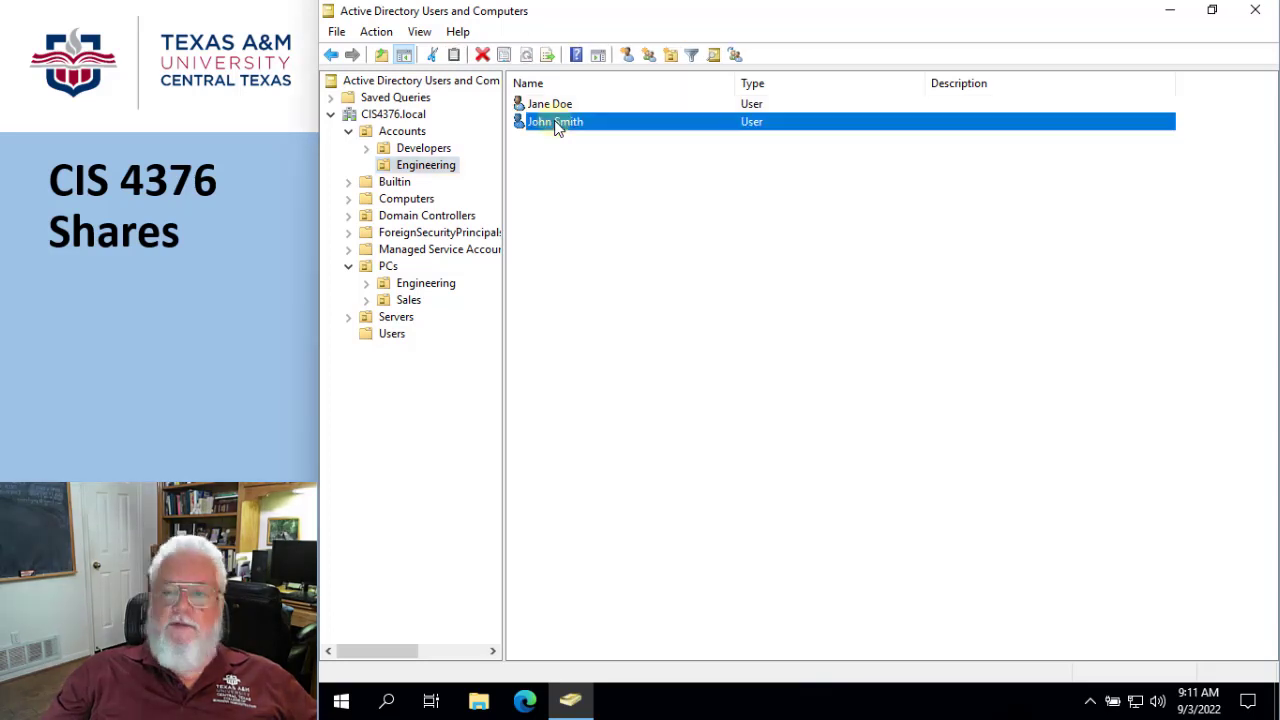
pyautogui.rightClick(557, 126)
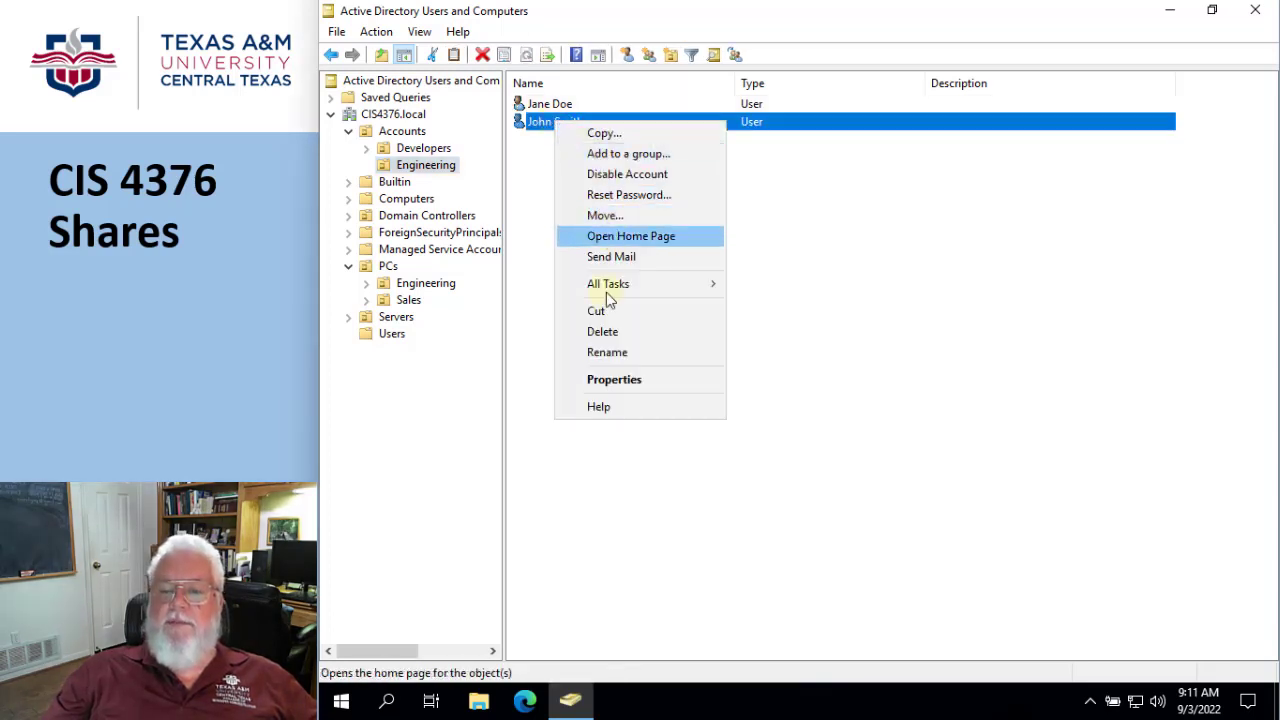
pyautogui.click(614, 380)
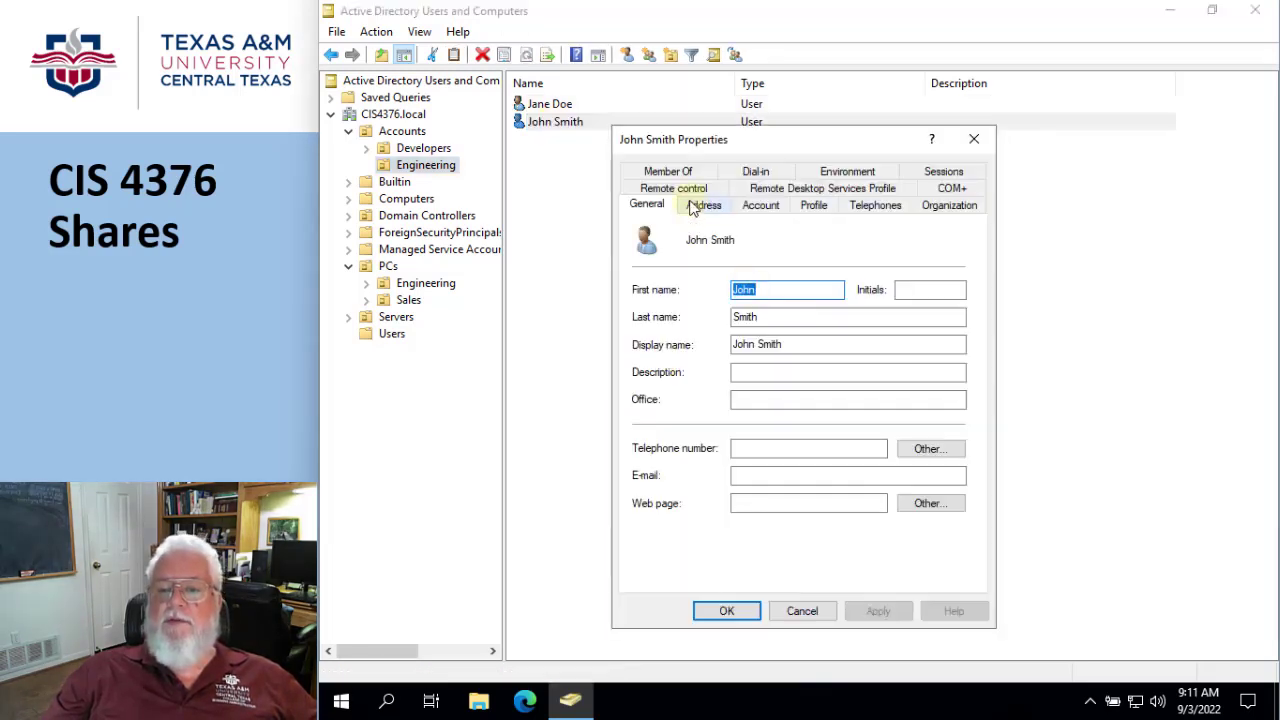
pyautogui.click(676, 175)
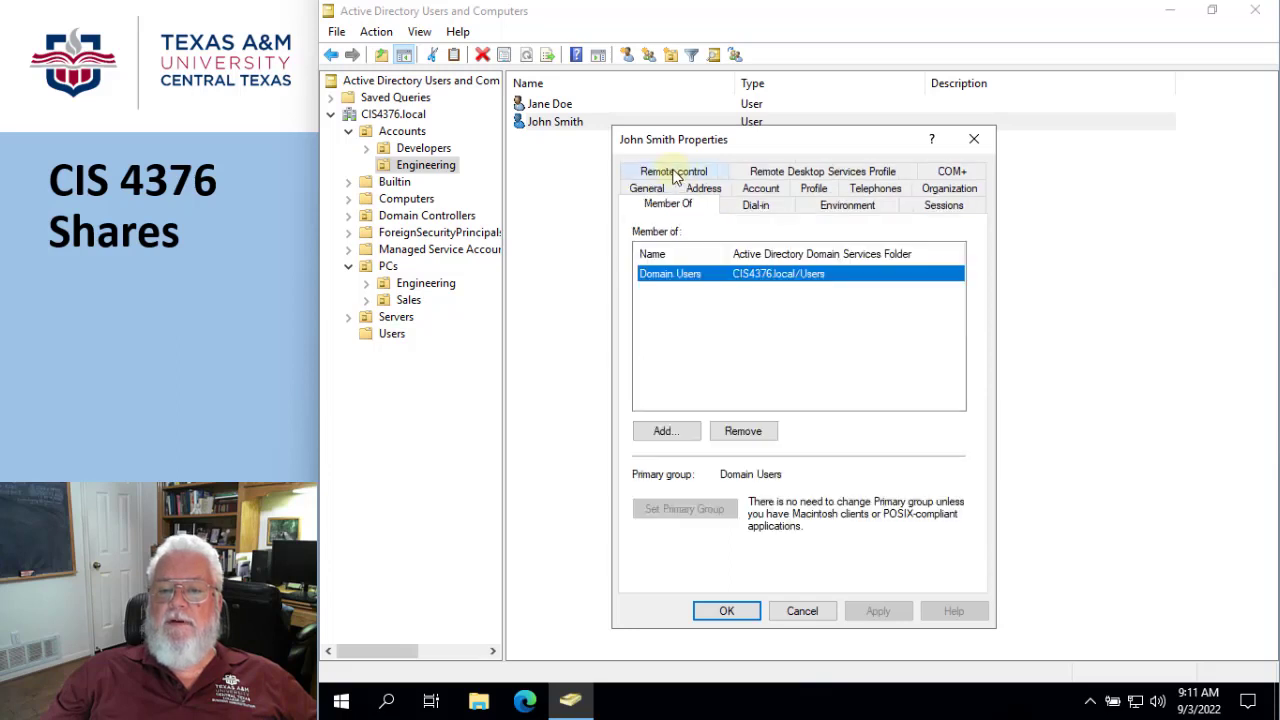
pyautogui.click(669, 434)
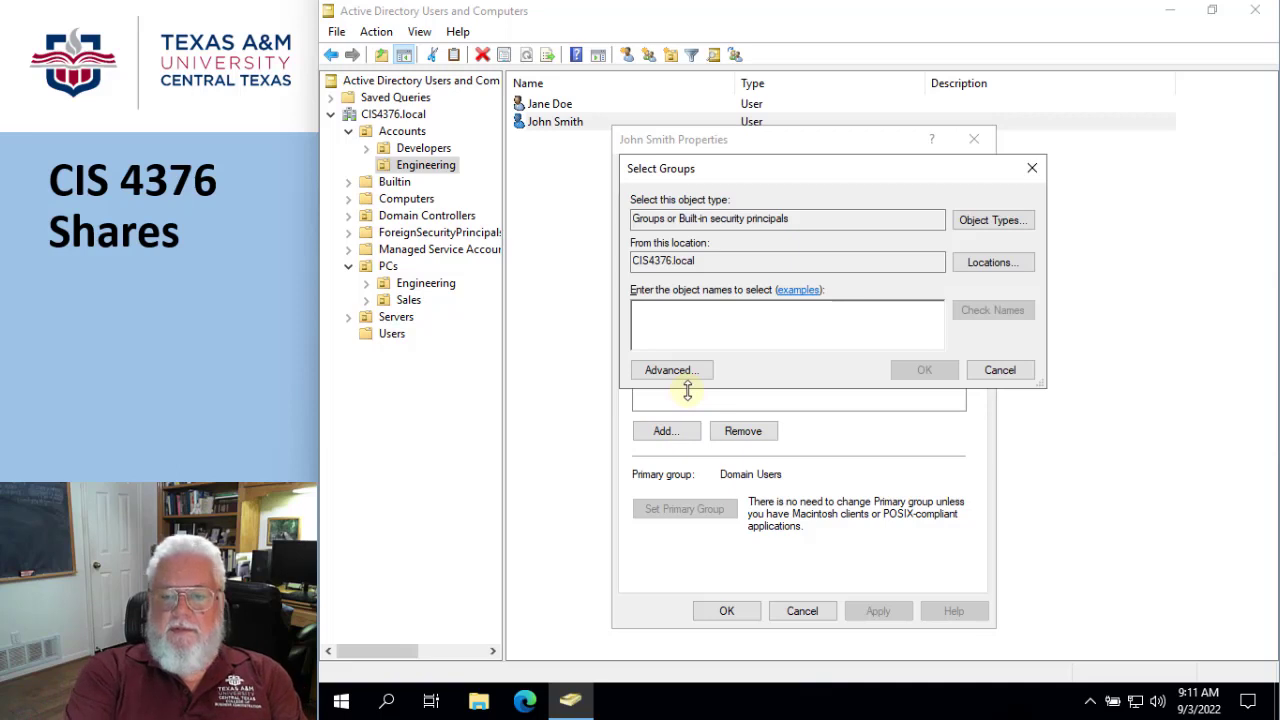
pyautogui.write('EN')
pyautogui.write('ng')
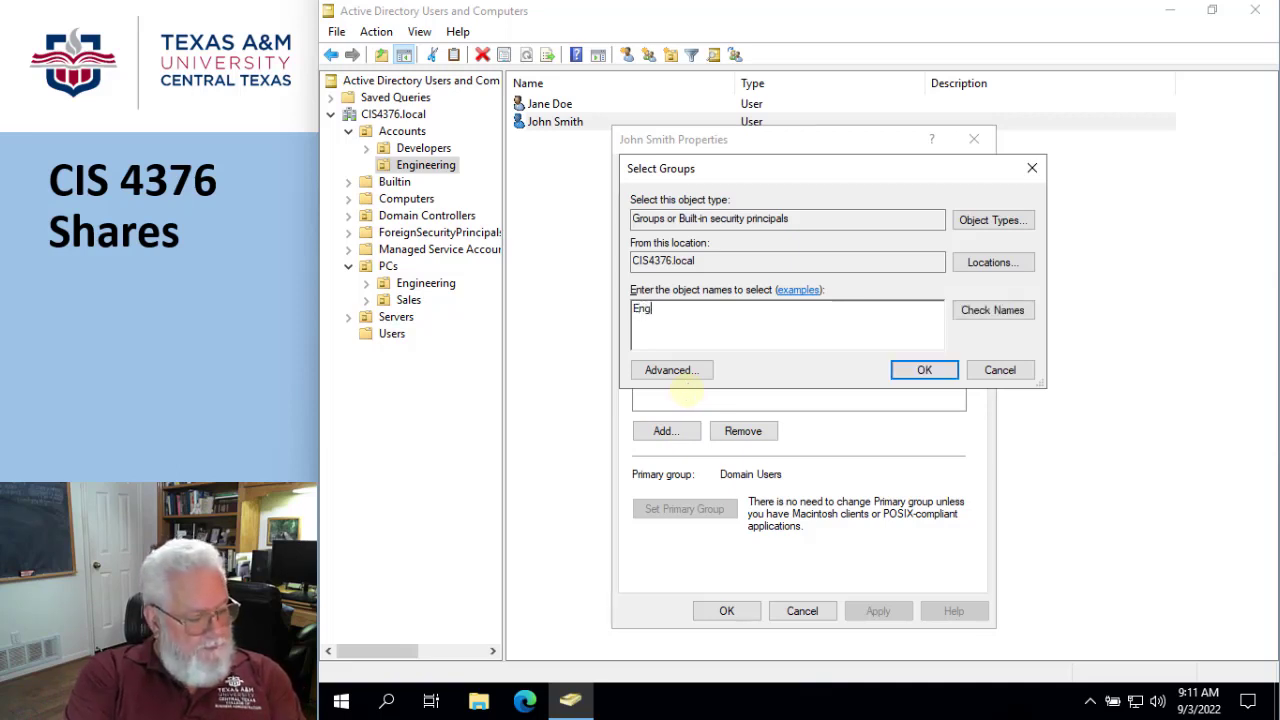
pyautogui.write('Cl')
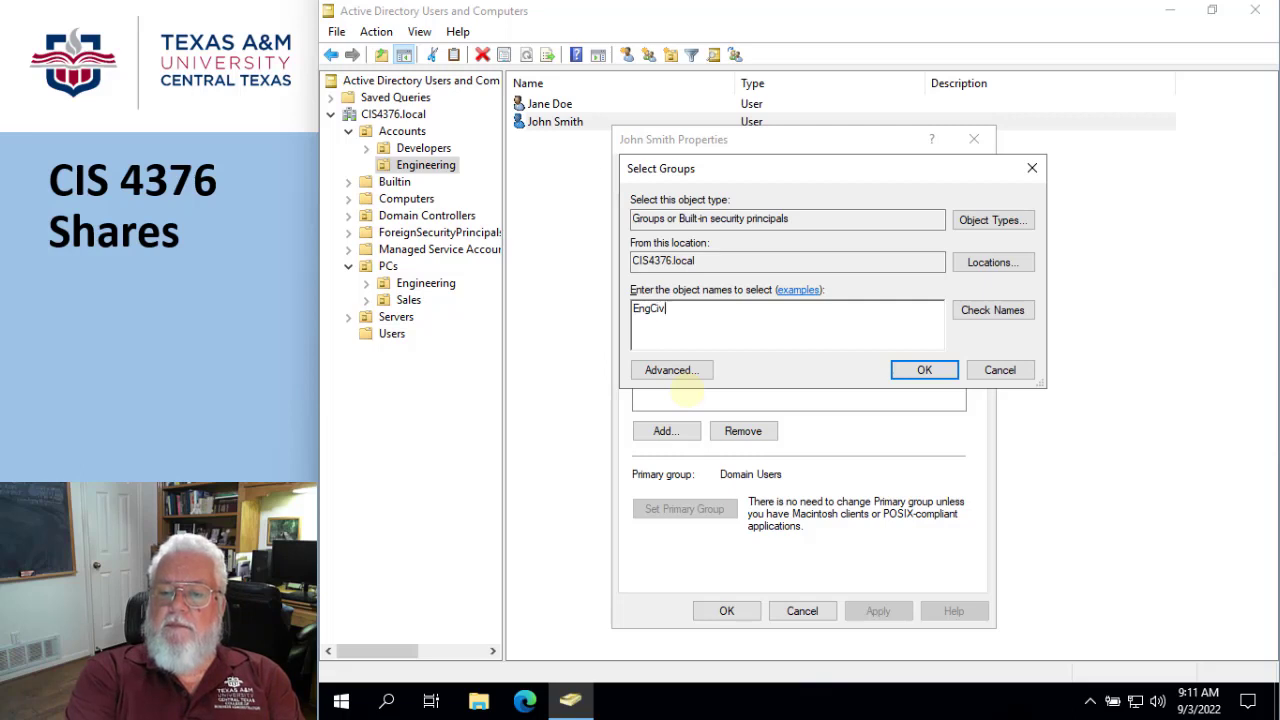
pyautogui.write('vil_G')
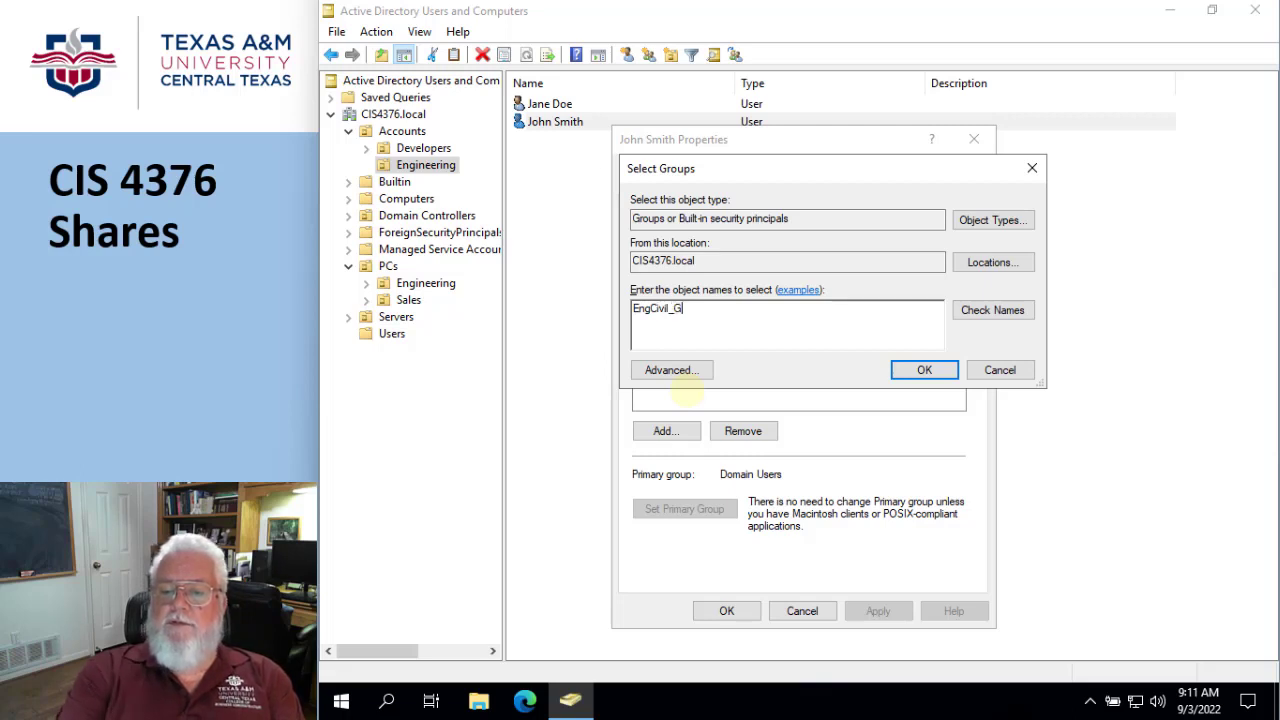
pyautogui.click(990, 312)
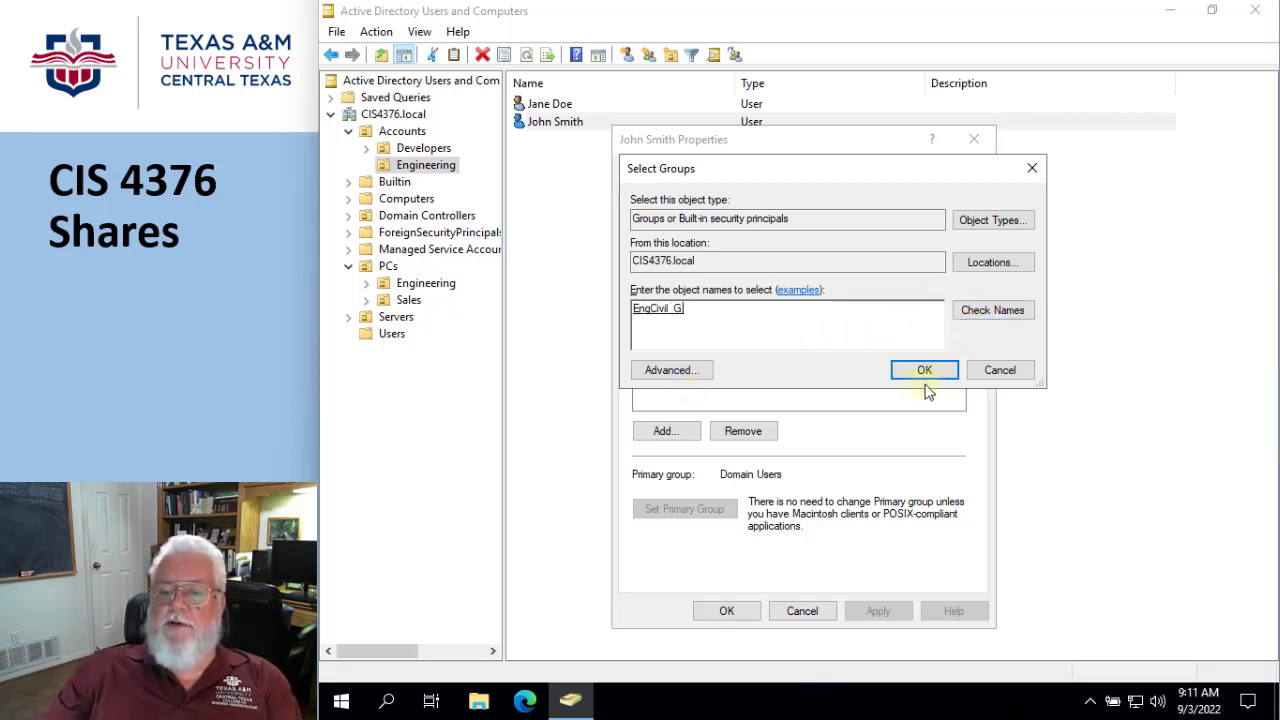
pyautogui.click(921, 371)
pyautogui.click(871, 611)
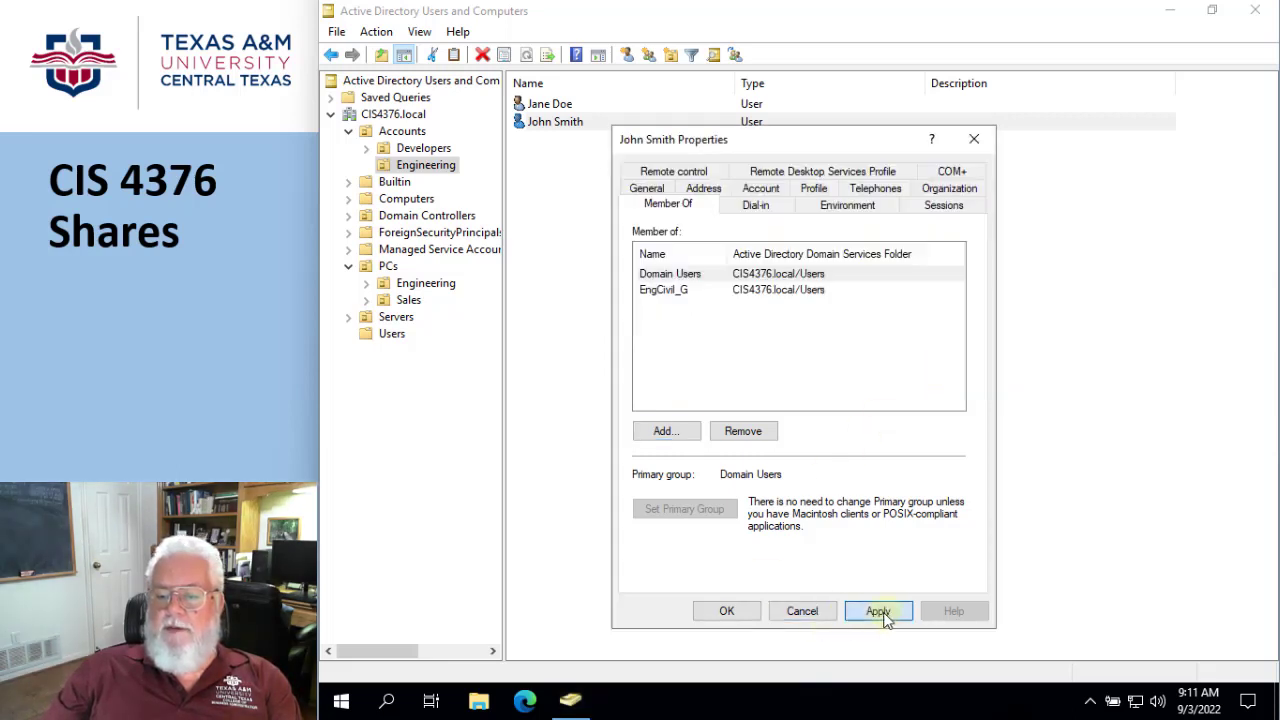
pyautogui.click(743, 611)
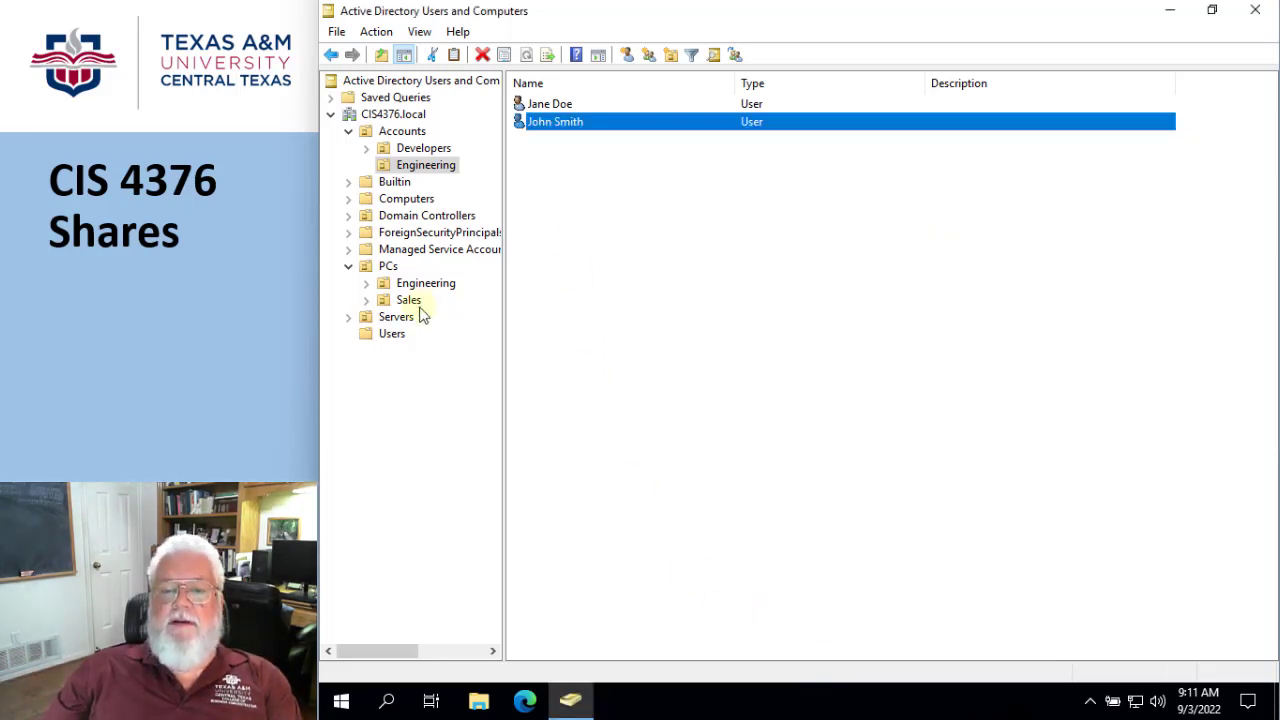
# - Add the second user account from the Engineering OU as a member of the global group EngMech_G in Users and confirm the group's properties
pyautogui.click(398, 333)
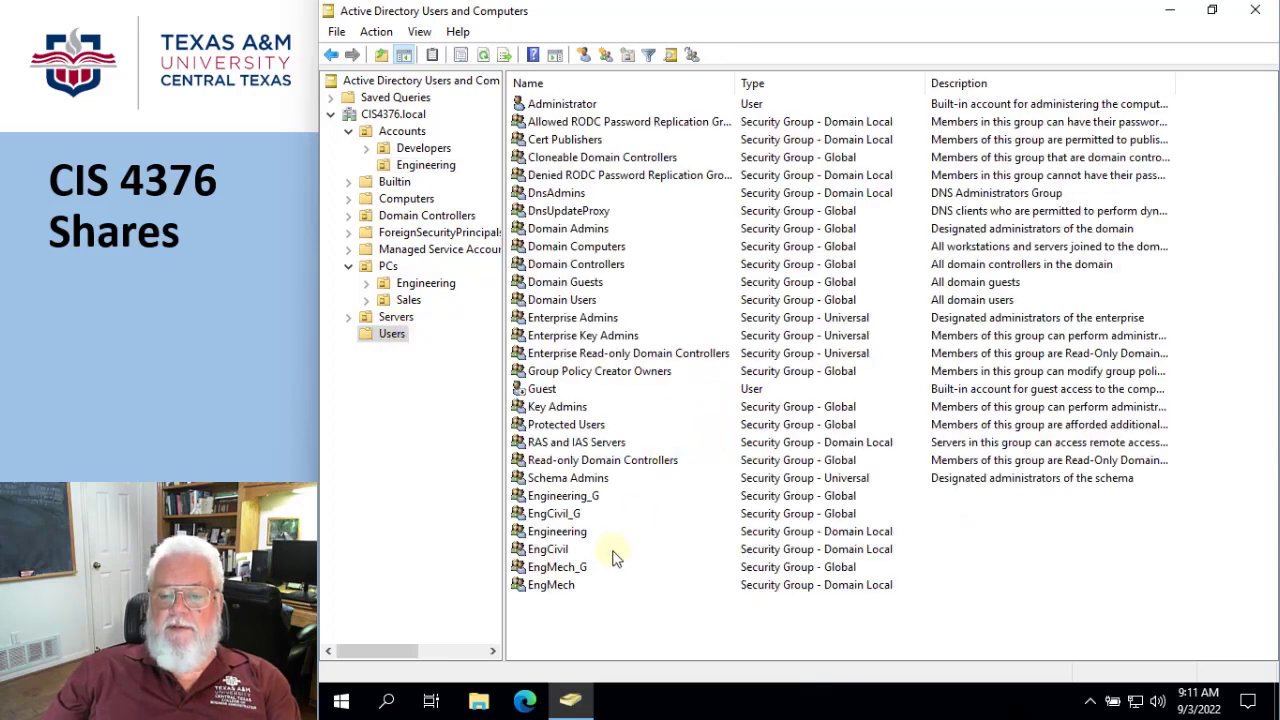
pyautogui.click(555, 569)
pyautogui.doubleClick(555, 569)
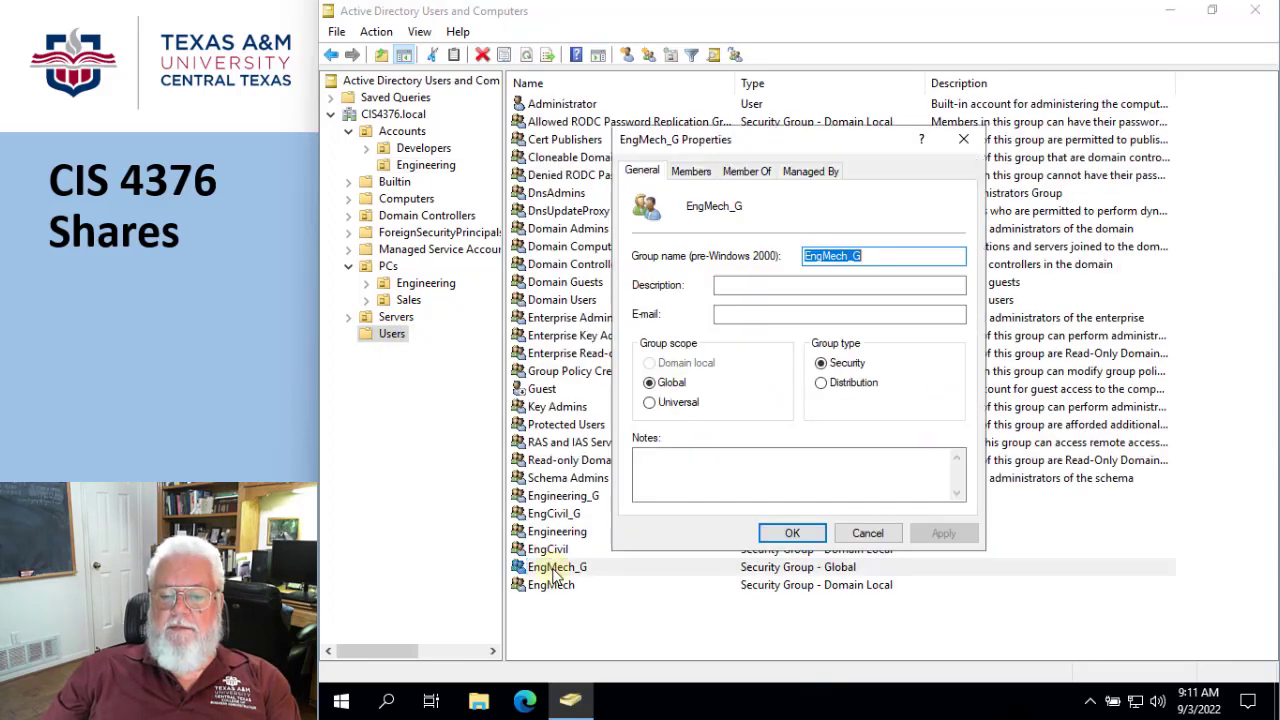
pyautogui.click(691, 172)
pyautogui.click(661, 480)
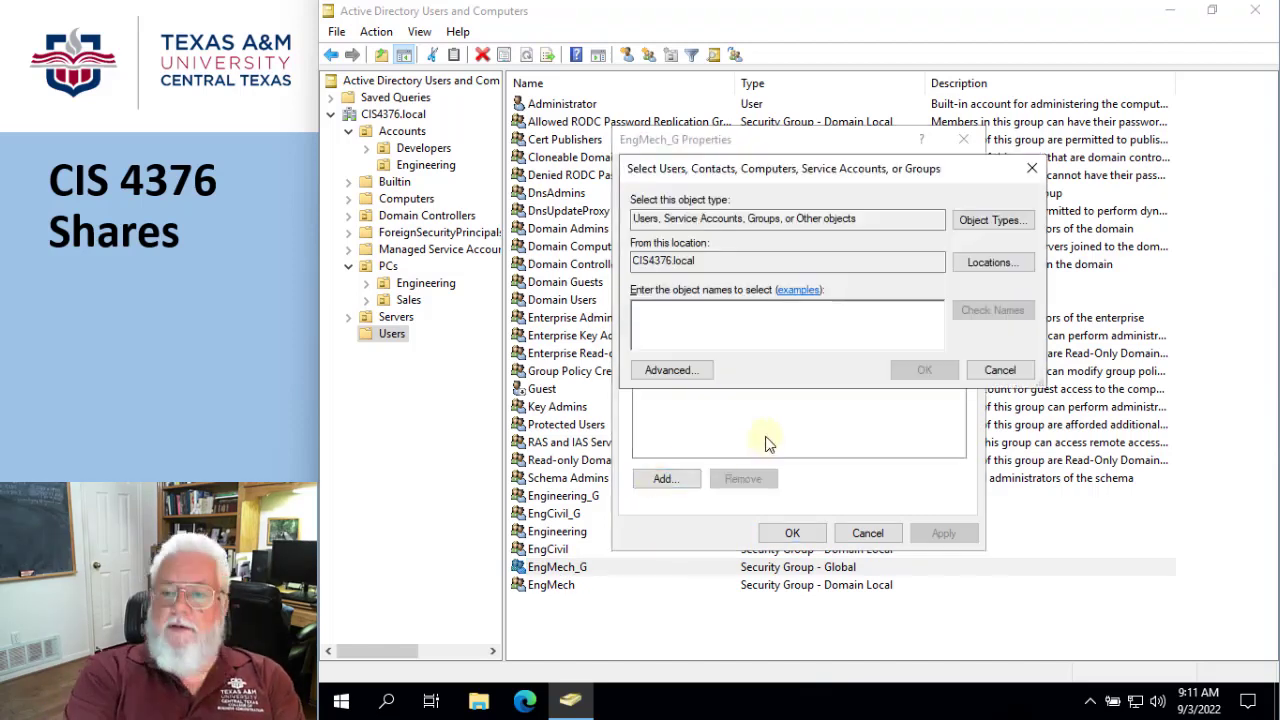
pyautogui.write('Jane D')
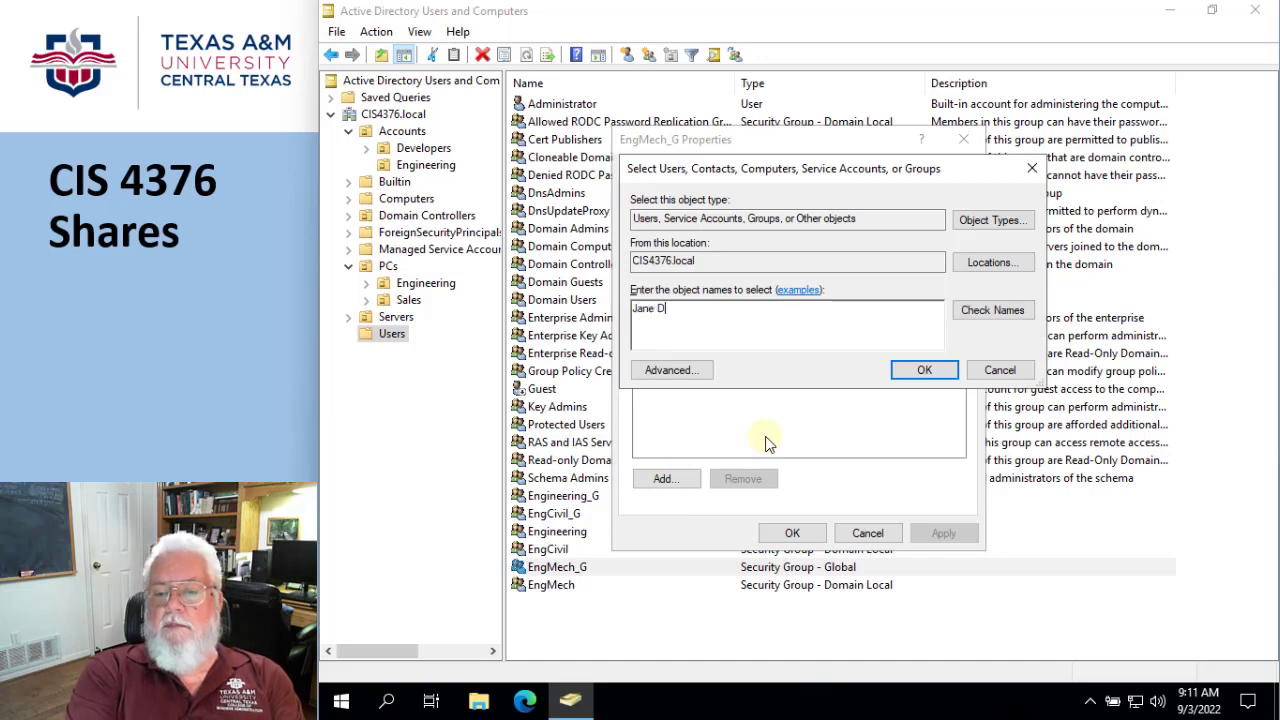
pyautogui.write('oe')
pyautogui.click(965, 320)
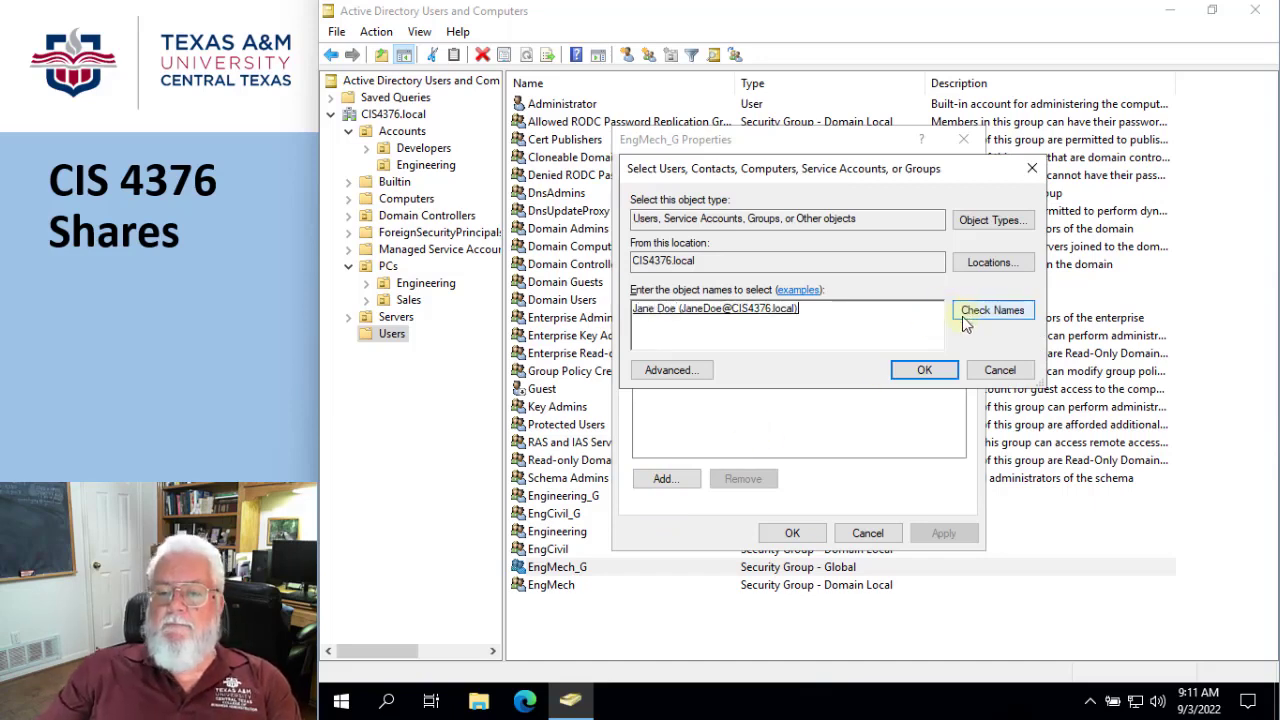
pyautogui.click(924, 374)
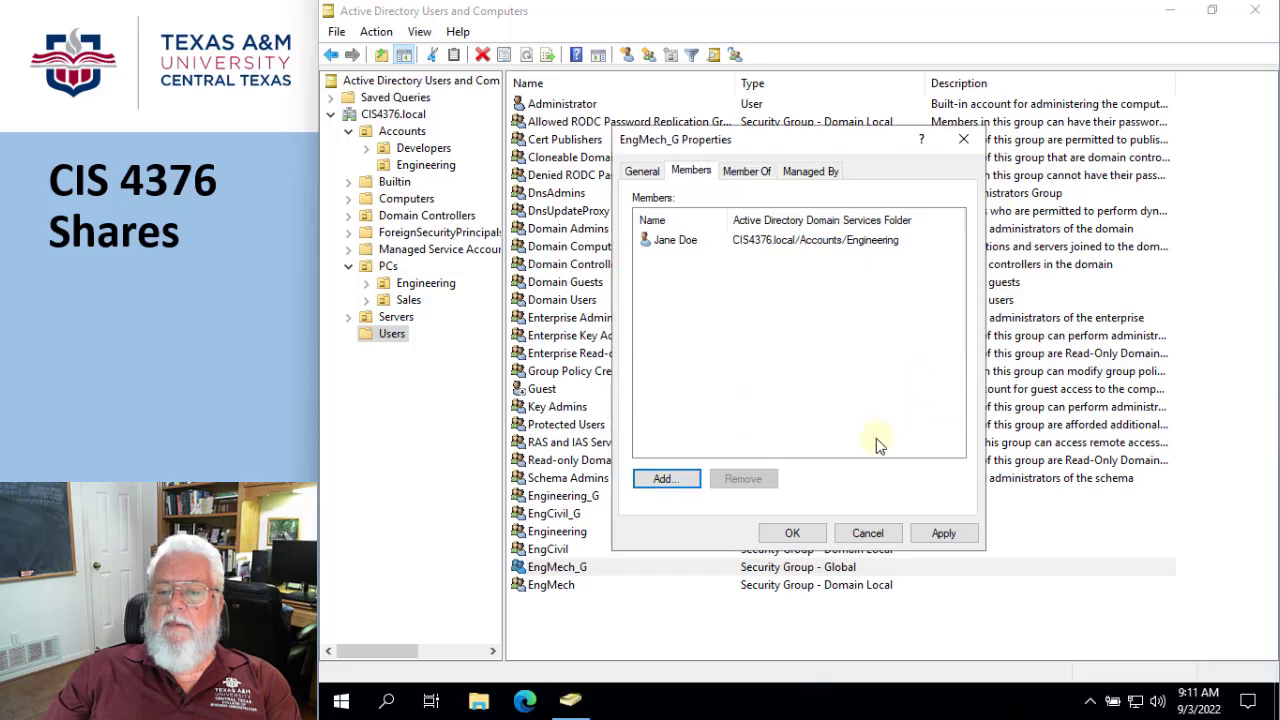
pyautogui.click(790, 535)
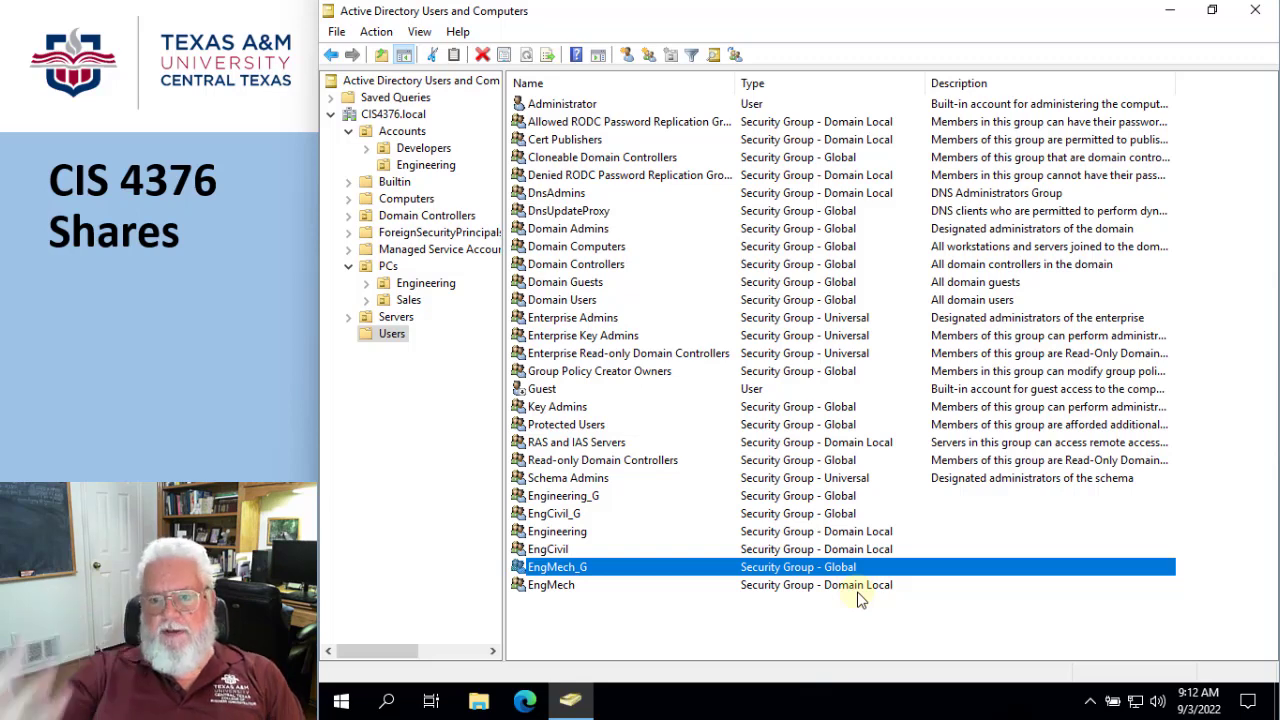
# - Switch to File Explorer and check the sharing settings of the Shared folder on Local Disk (C:), leaving them without changes
pyautogui.click(478, 702)
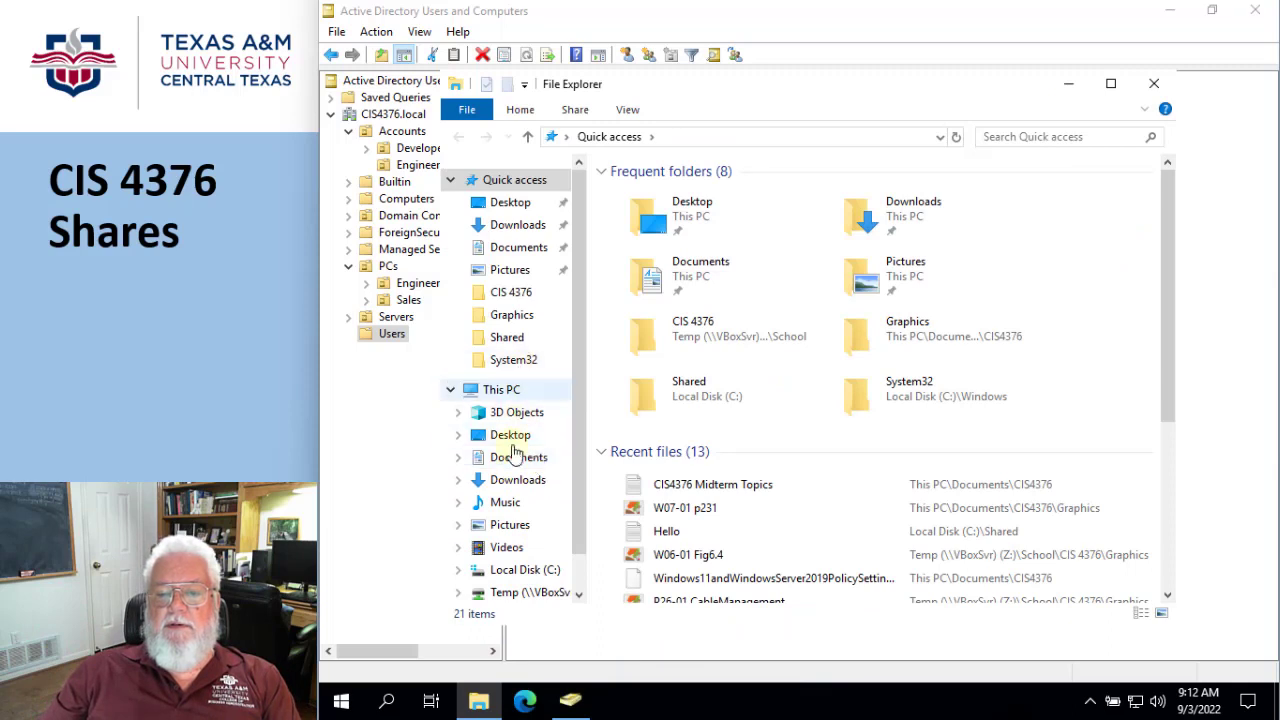
pyautogui.click(525, 569)
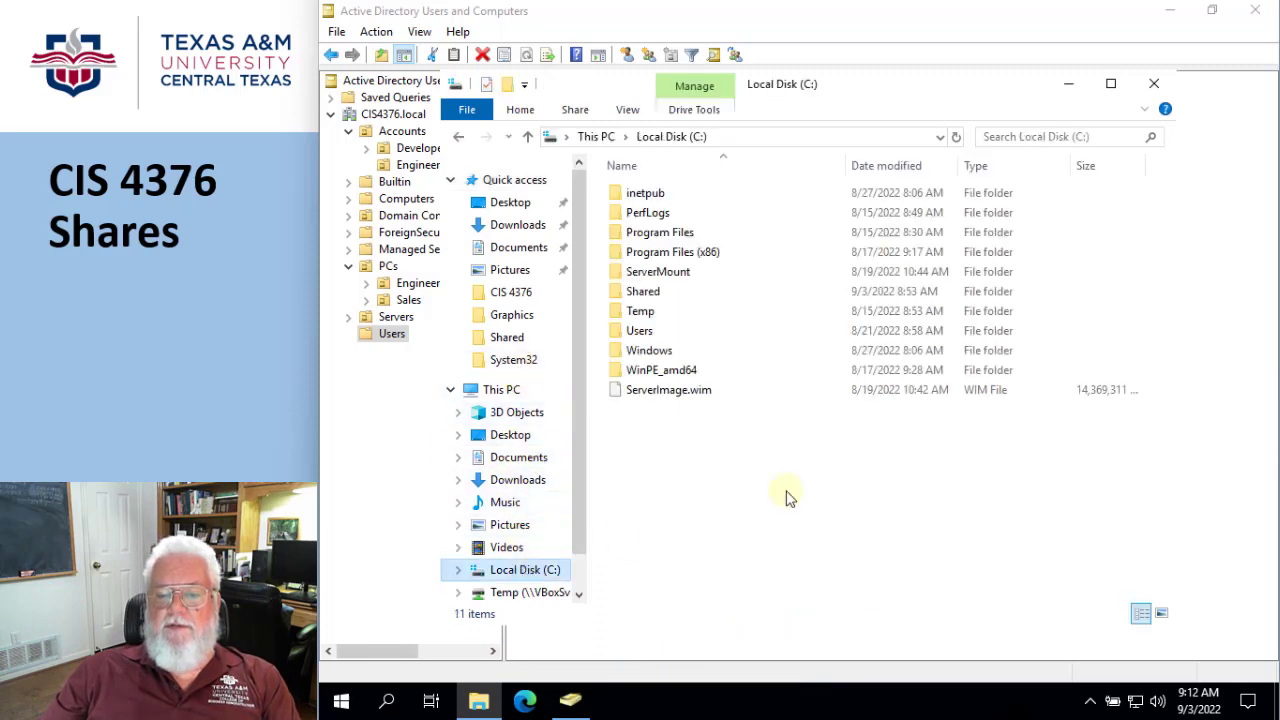
pyautogui.rightClick(641, 297)
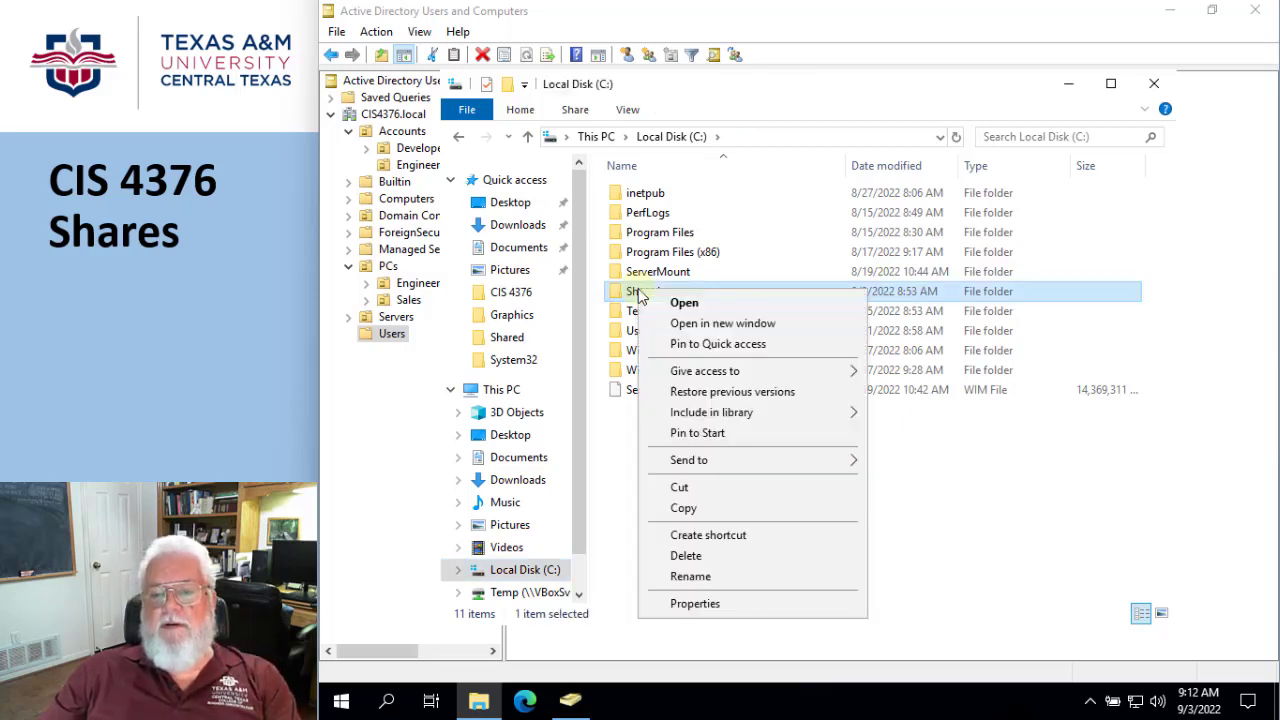
pyautogui.click(695, 604)
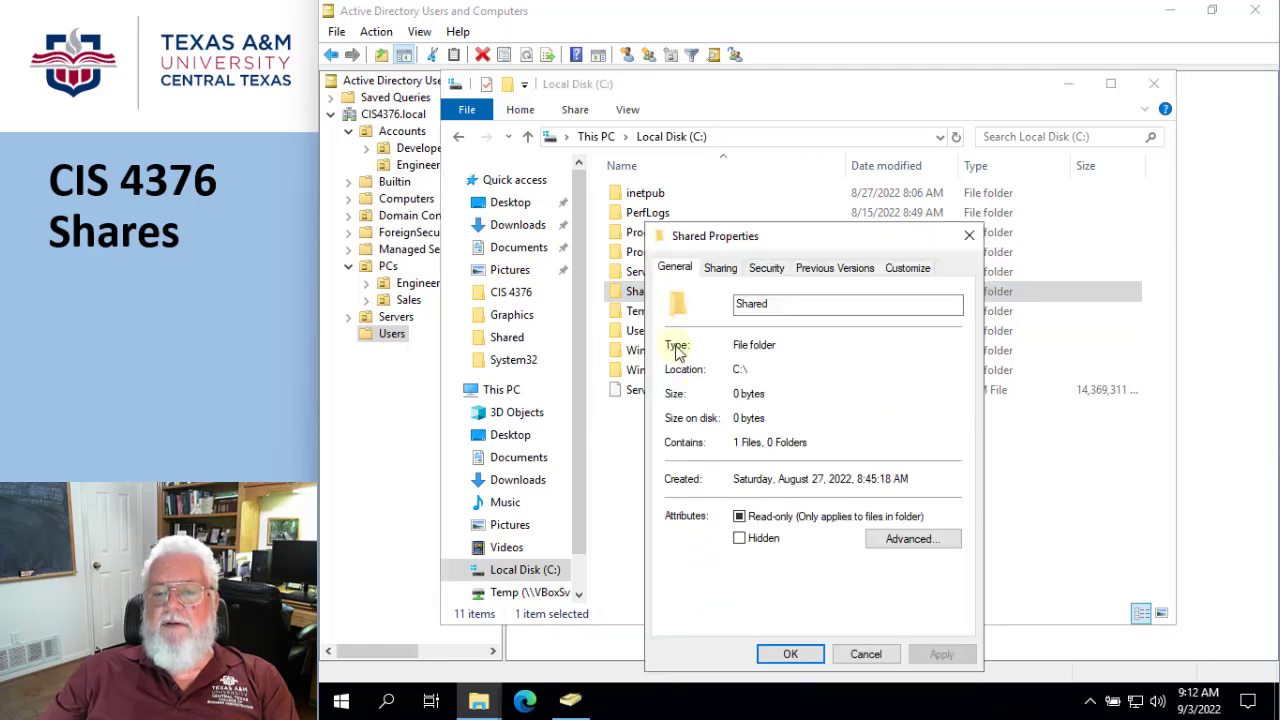
pyautogui.click(720, 268)
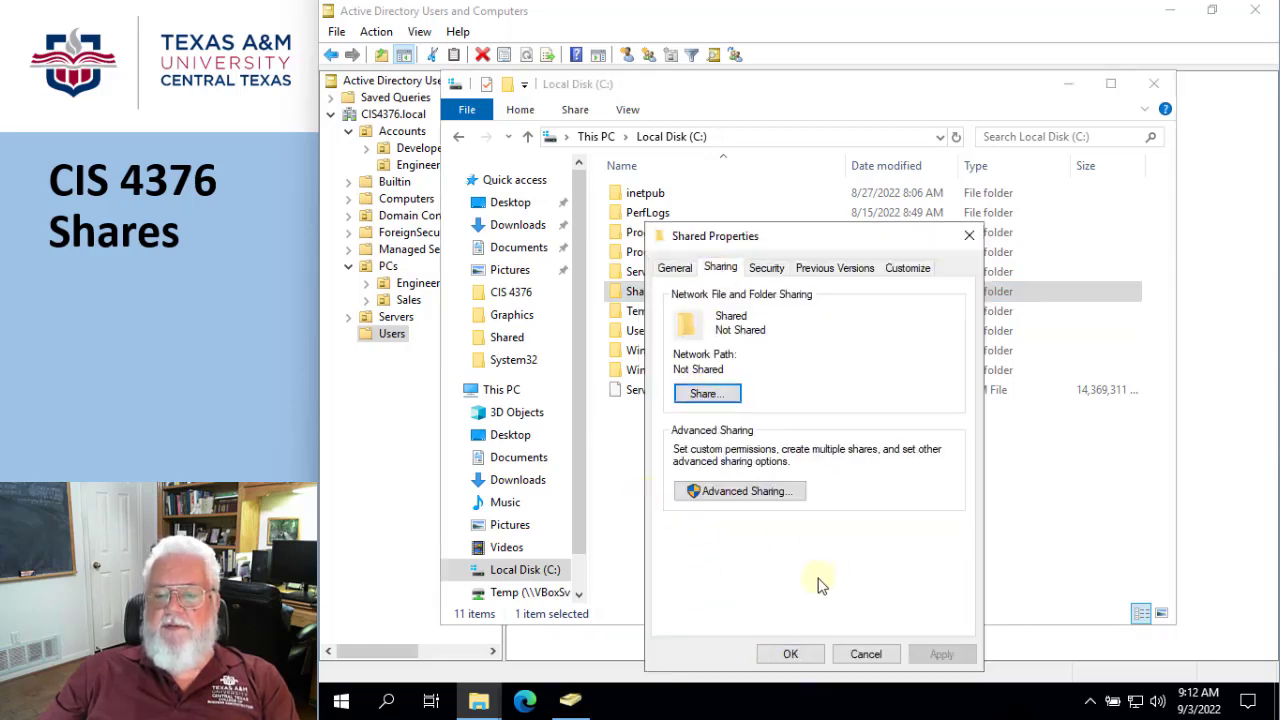
pyautogui.click(866, 654)
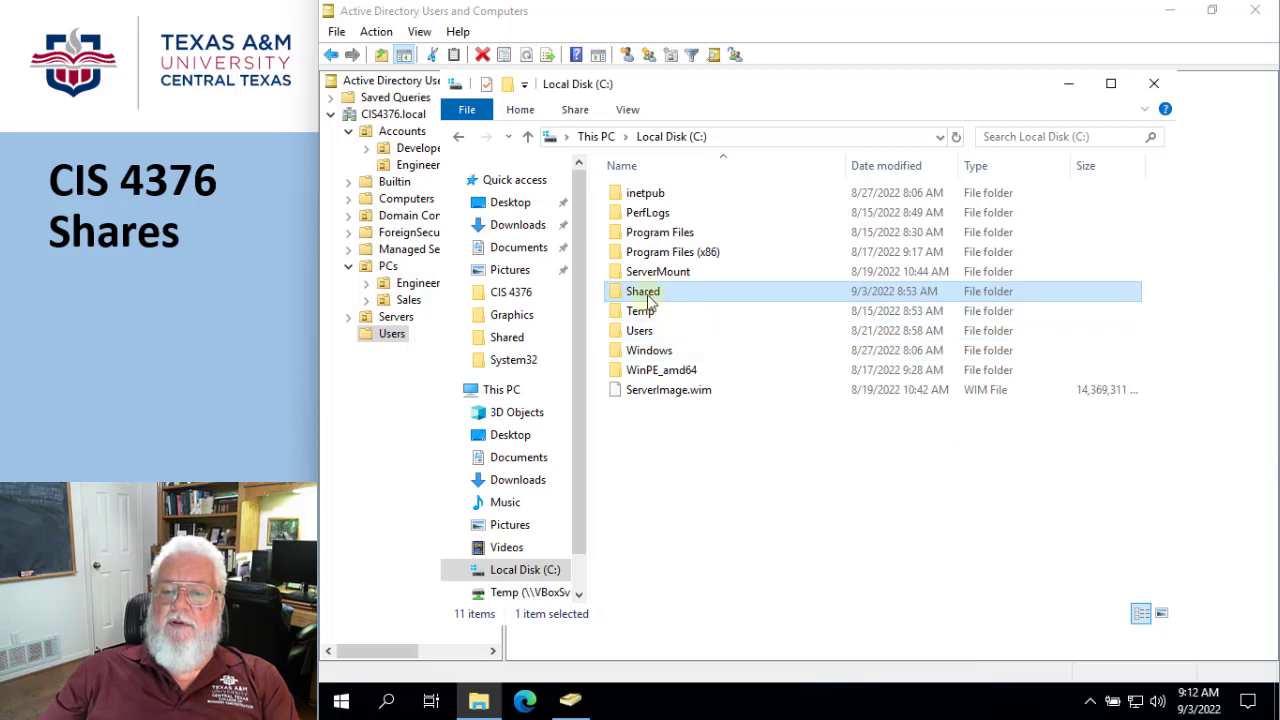
# - Create a folder named Engineering inside C:\Shared
pyautogui.doubleClick(636, 291)
pyautogui.rightClick(644, 271)
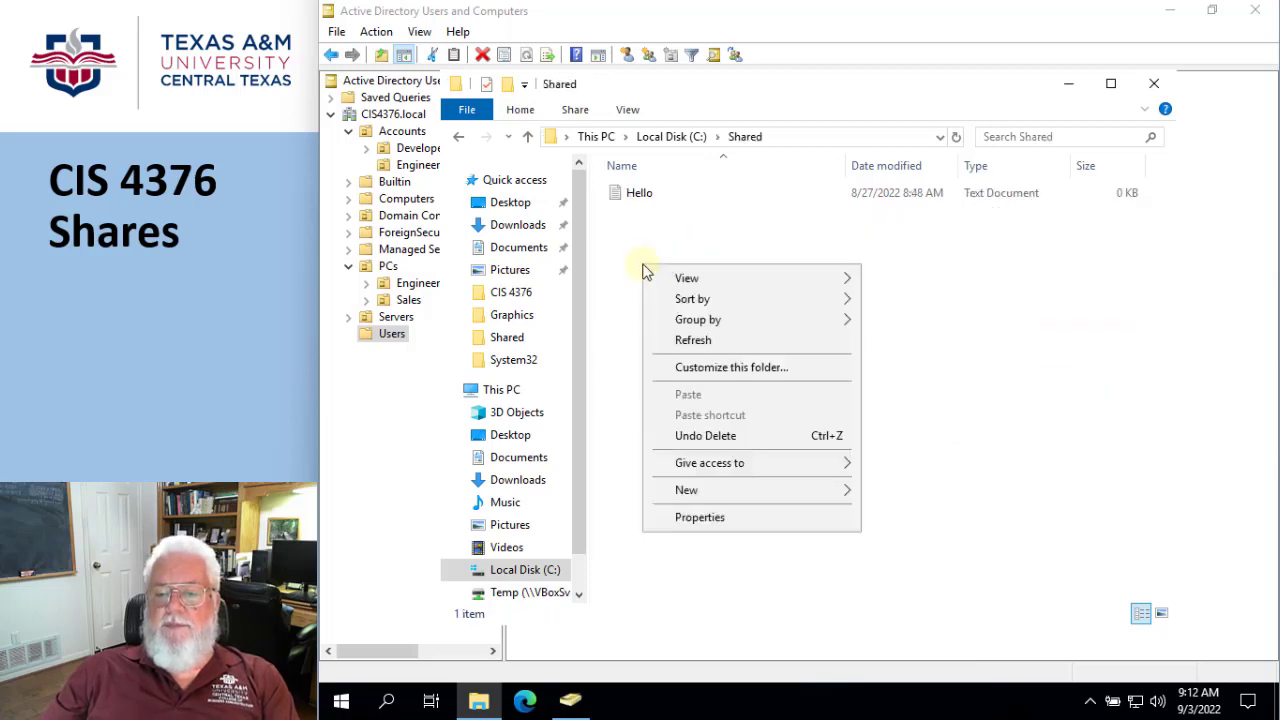
pyautogui.moveTo(686, 497)
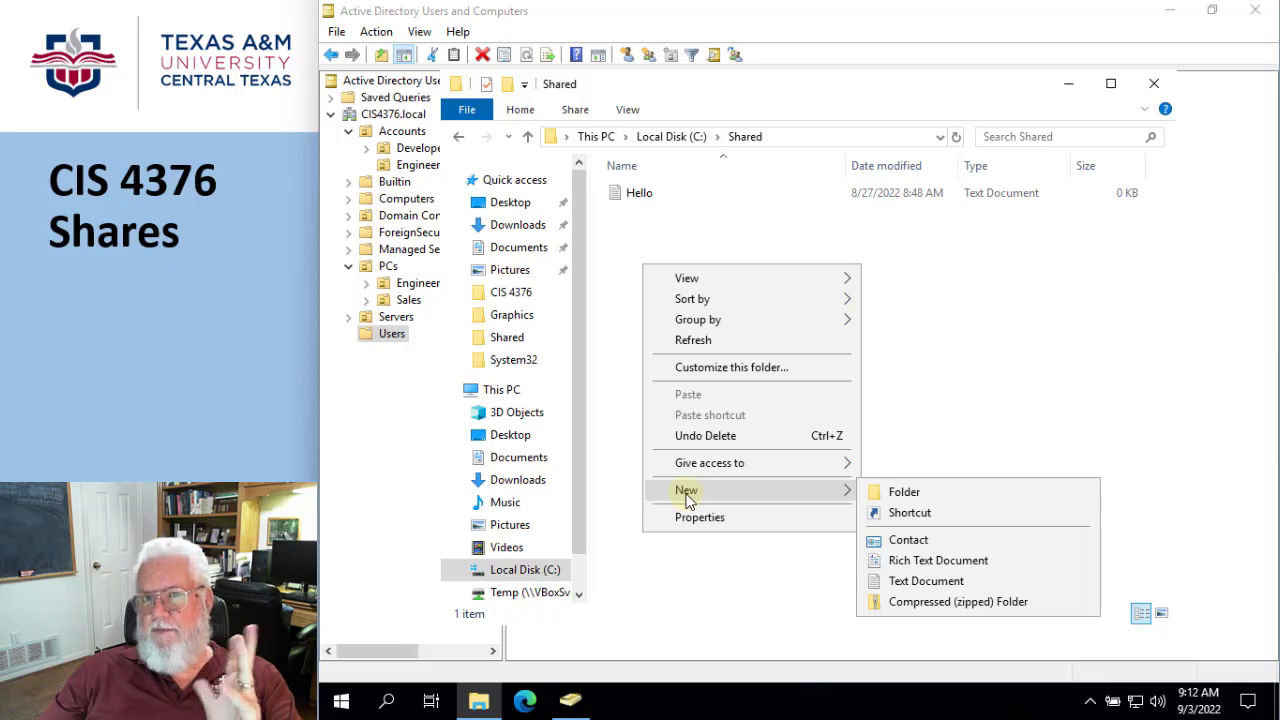
pyautogui.click(888, 491)
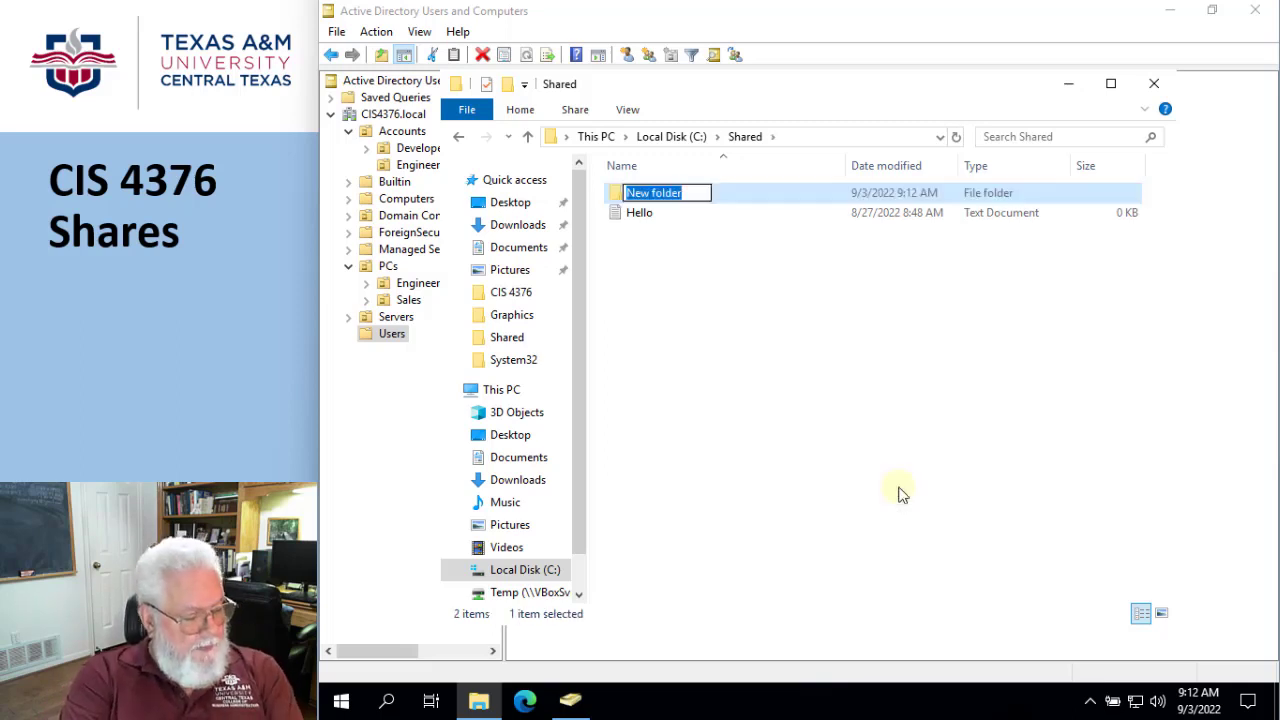
pyautogui.write('Engin')
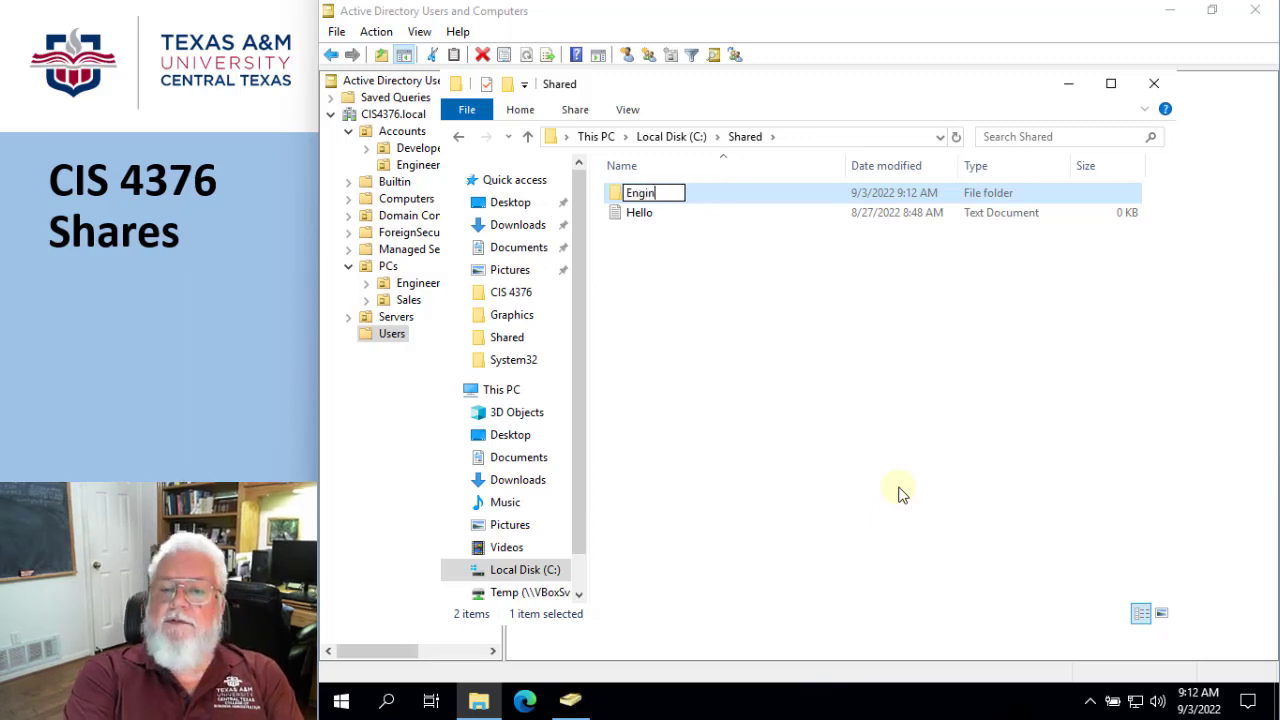
pyautogui.write('eering')
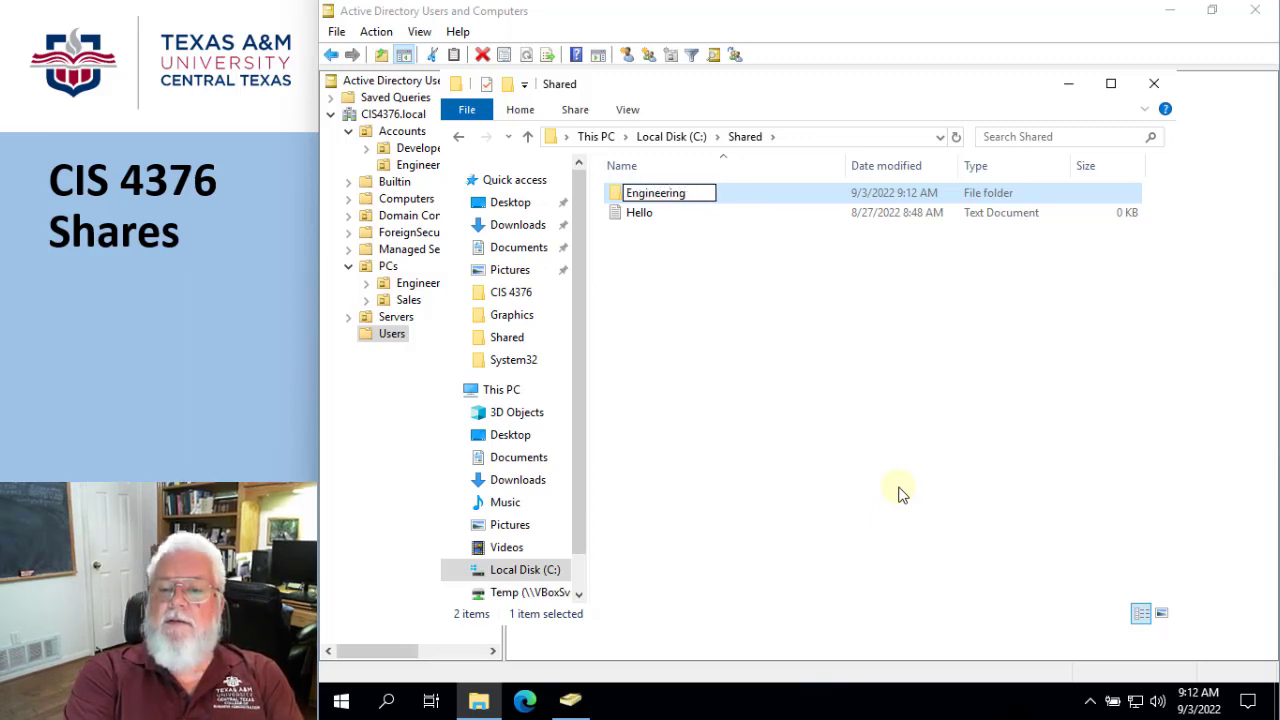
pyautogui.press('Return')
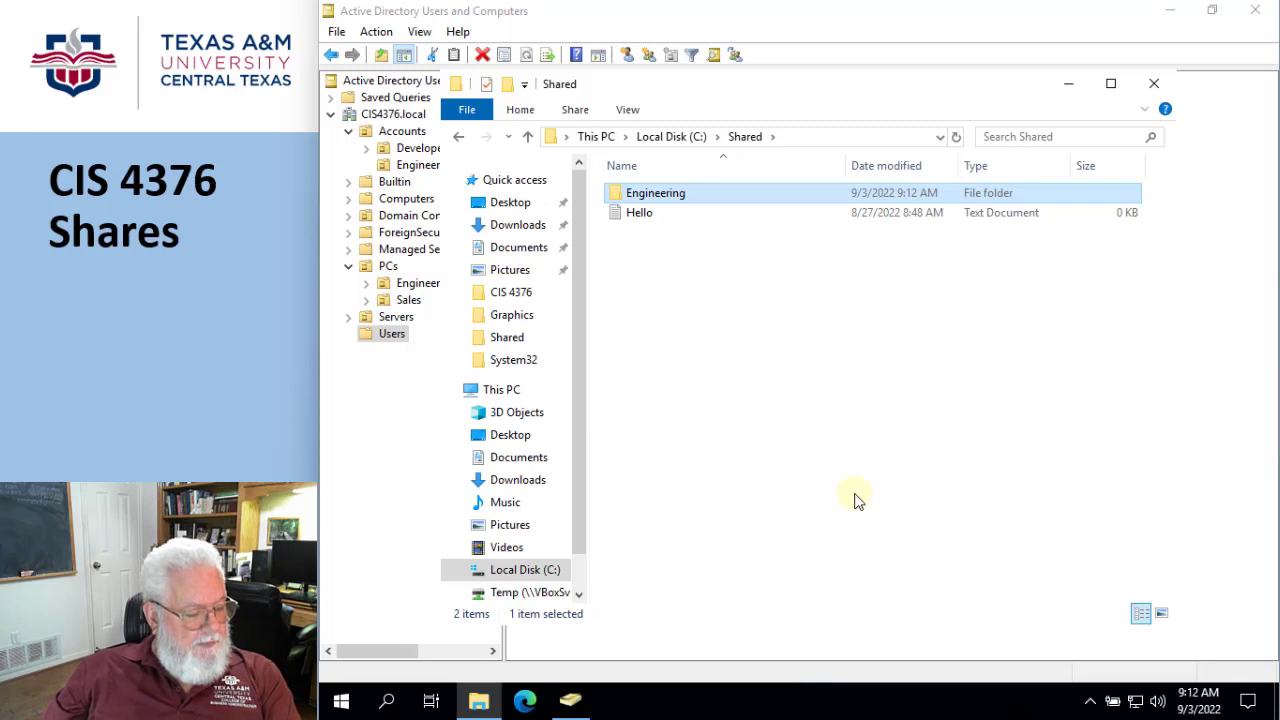
# - Create a subfolder named Civil inside the Engineering folder
pyautogui.doubleClick(658, 195)
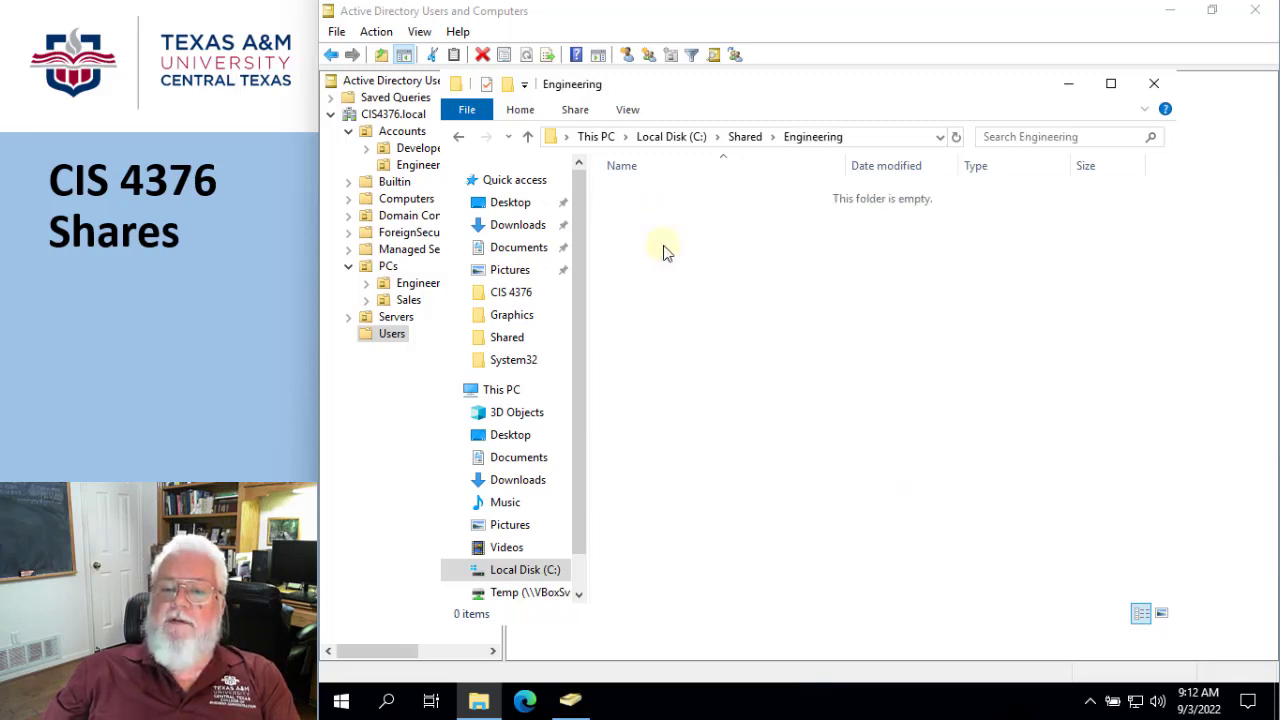
pyautogui.rightClick(650, 280)
pyautogui.moveTo(820, 507)
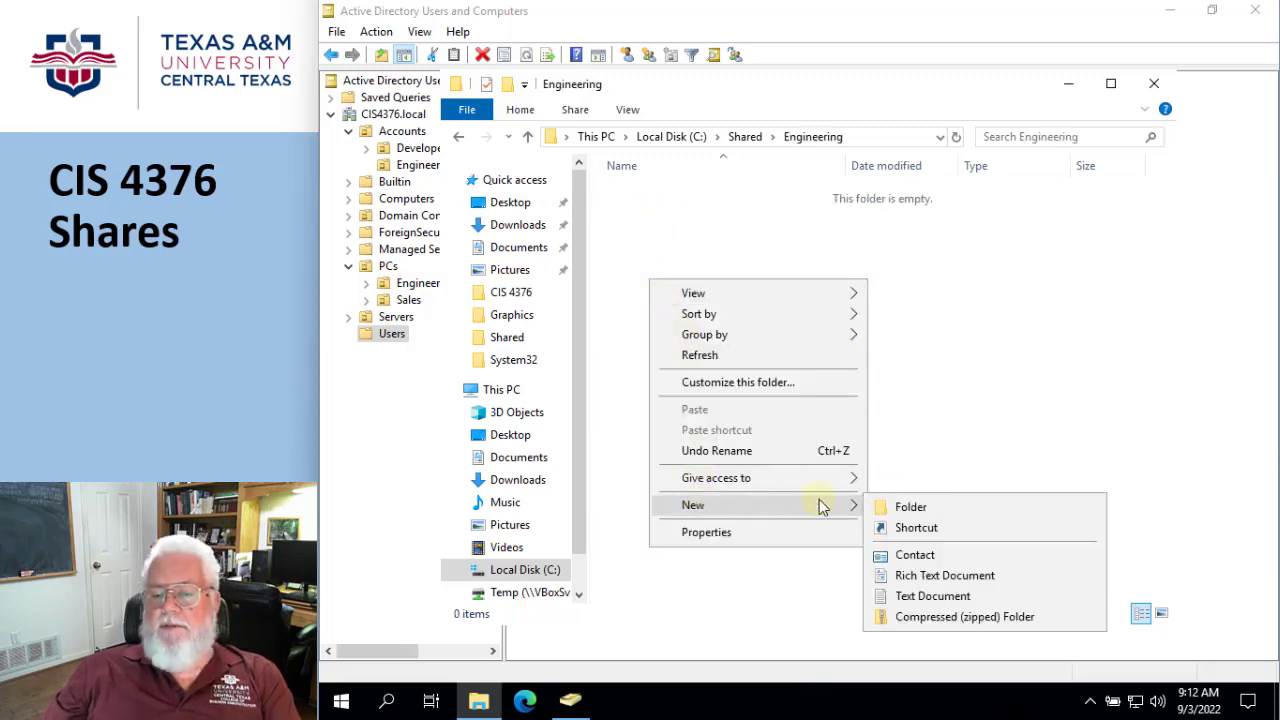
pyautogui.click(920, 506)
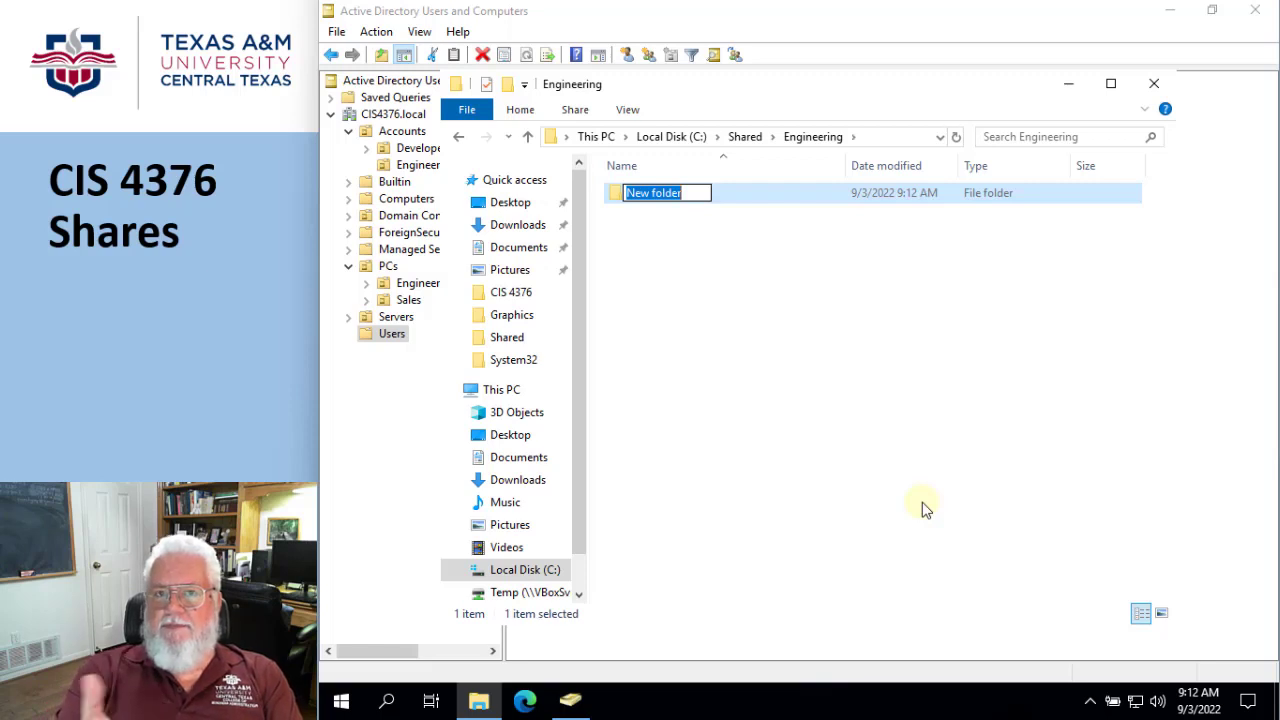
pyautogui.write('Civil')
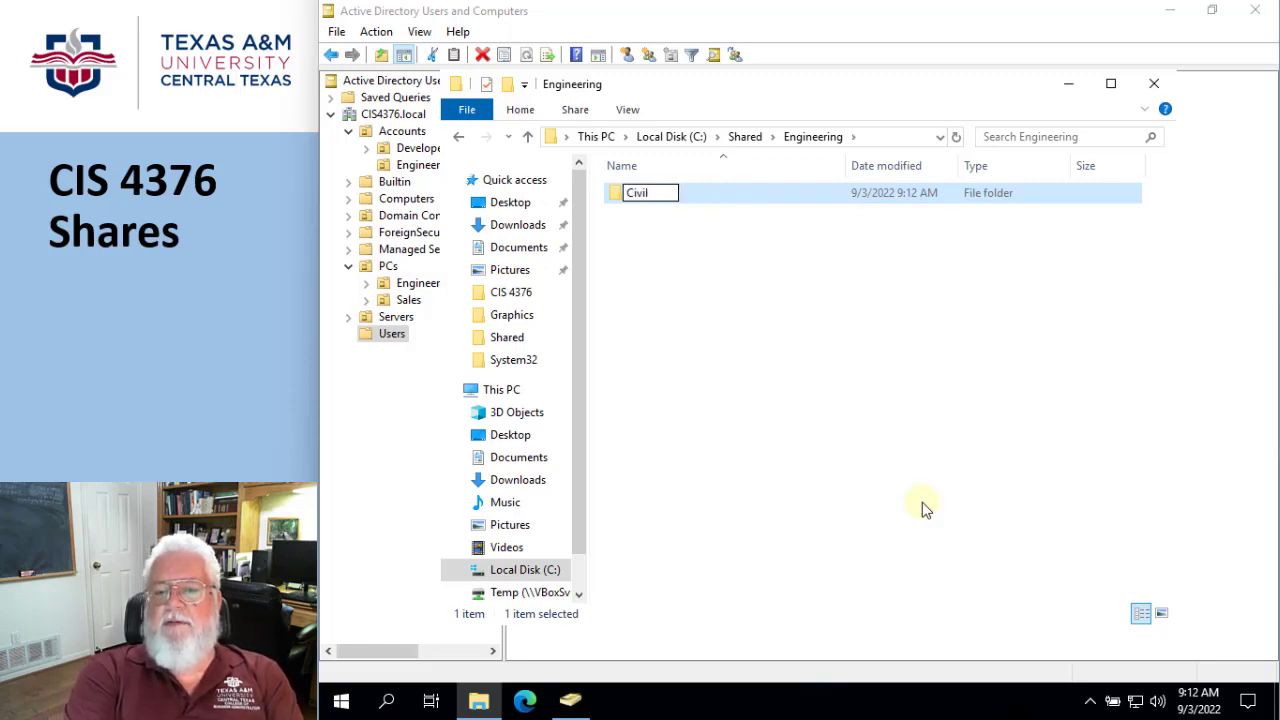
pyautogui.press('Return')
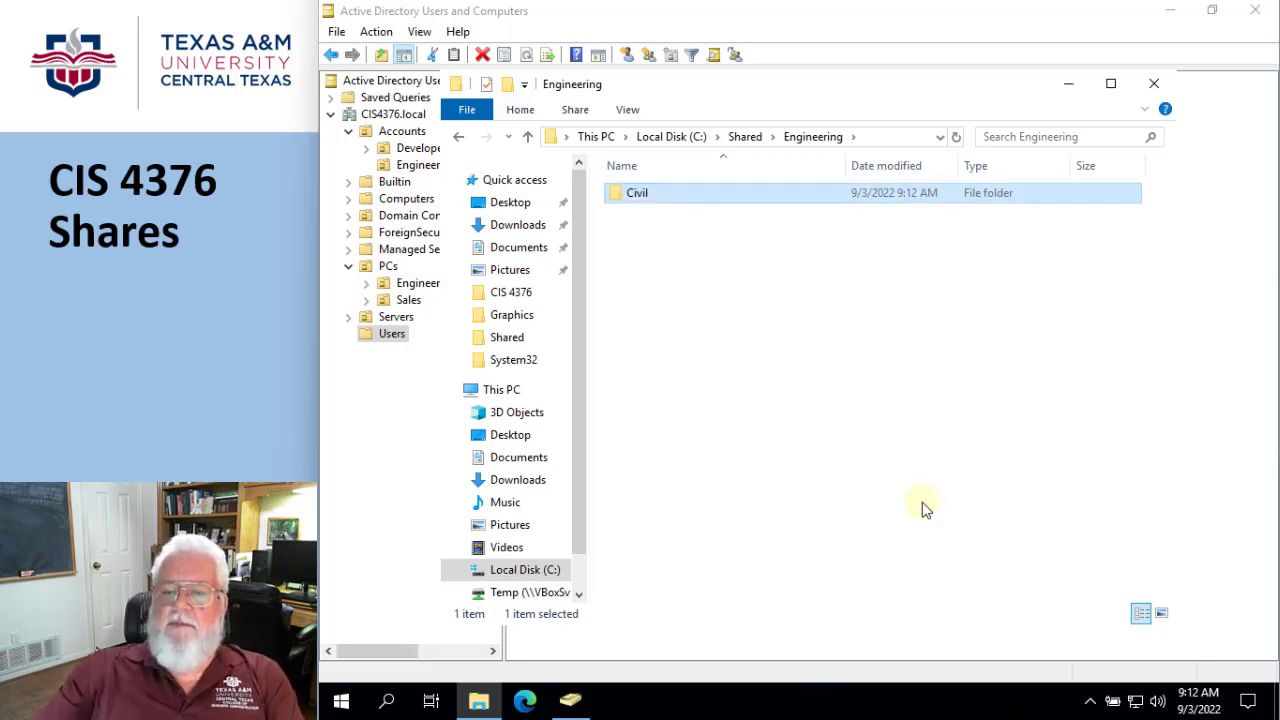
# - Create a second subfolder named Mechanical inside the Engineering folder, alongside Civil
pyautogui.rightClick(652, 270)
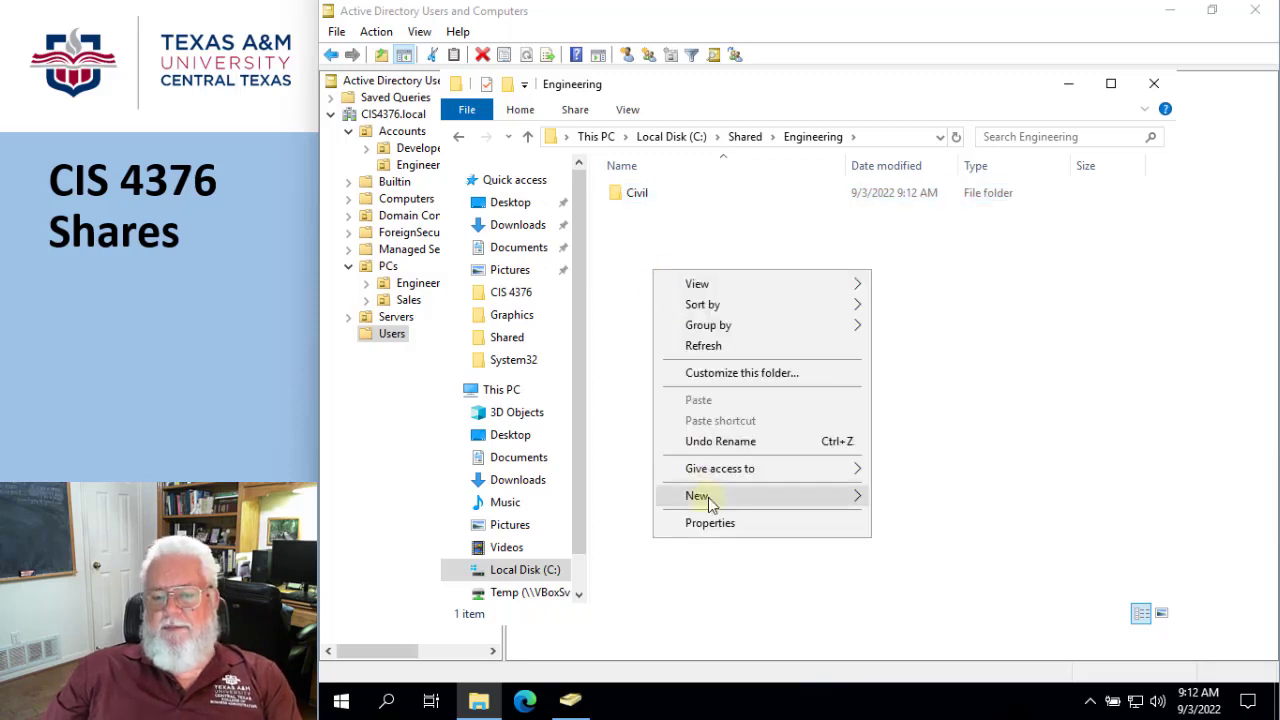
pyautogui.moveTo(814, 503)
pyautogui.click(893, 496)
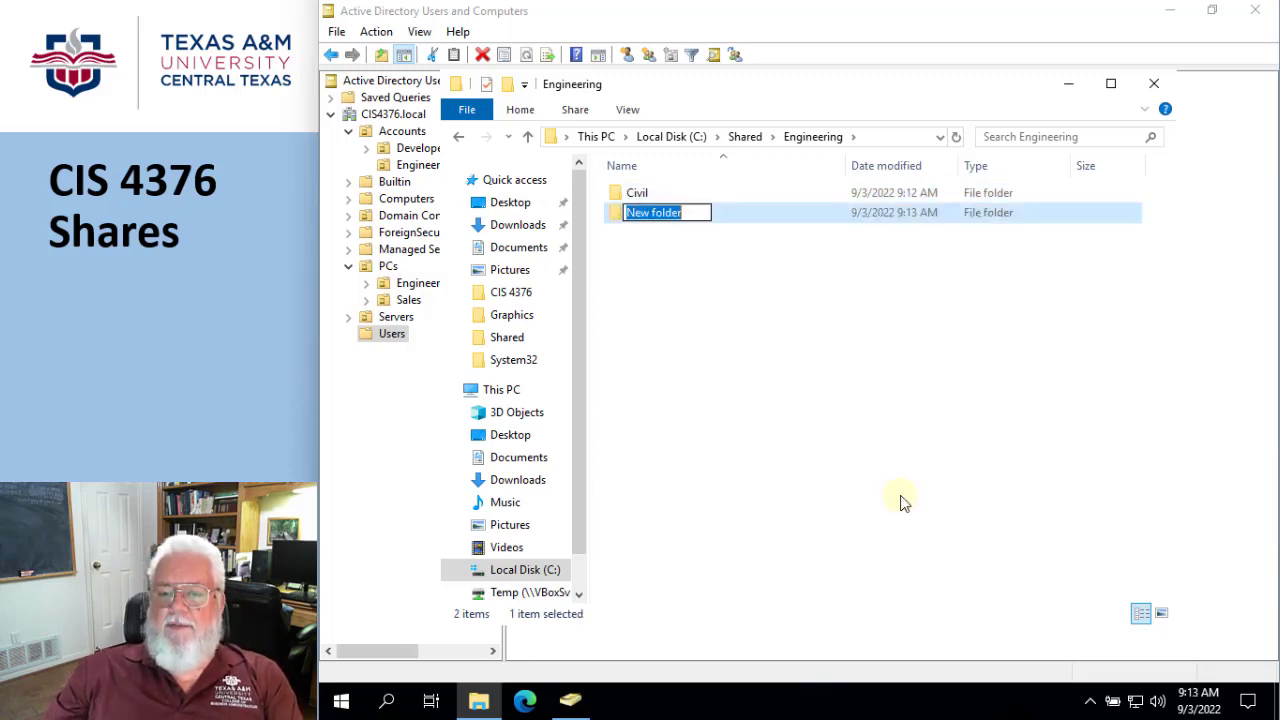
pyautogui.write('Mech')
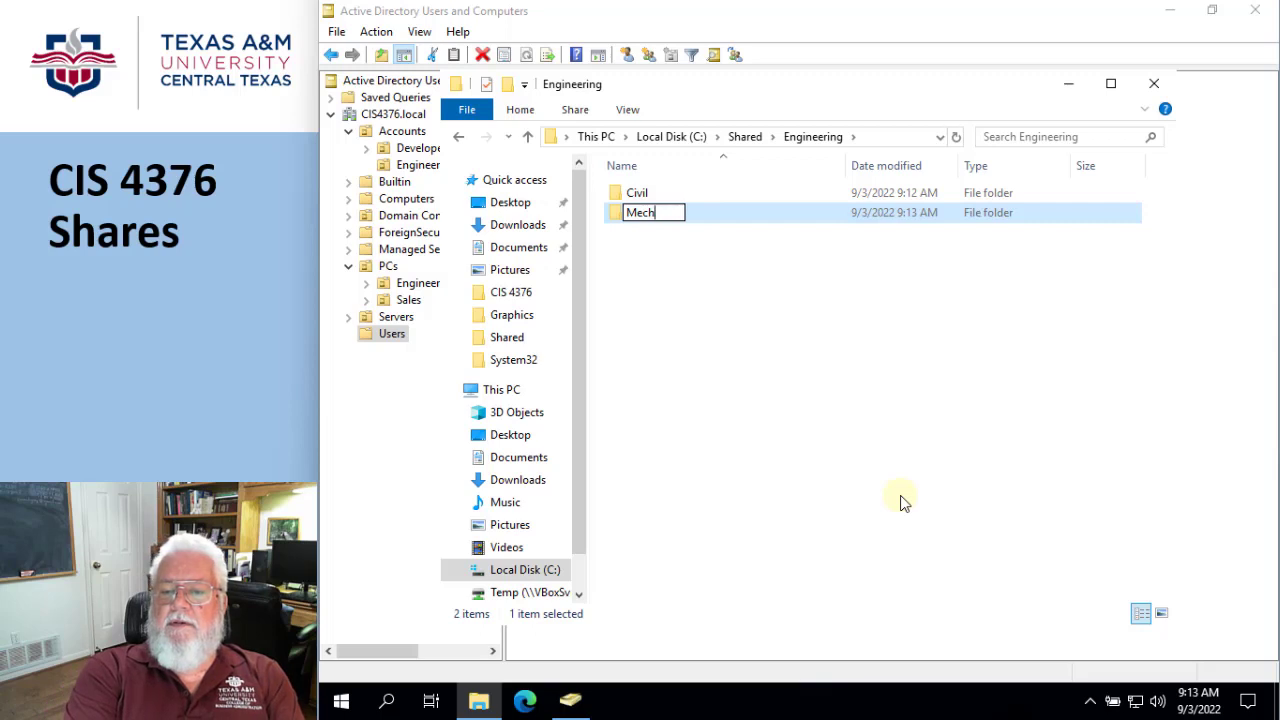
pyautogui.write('anical')
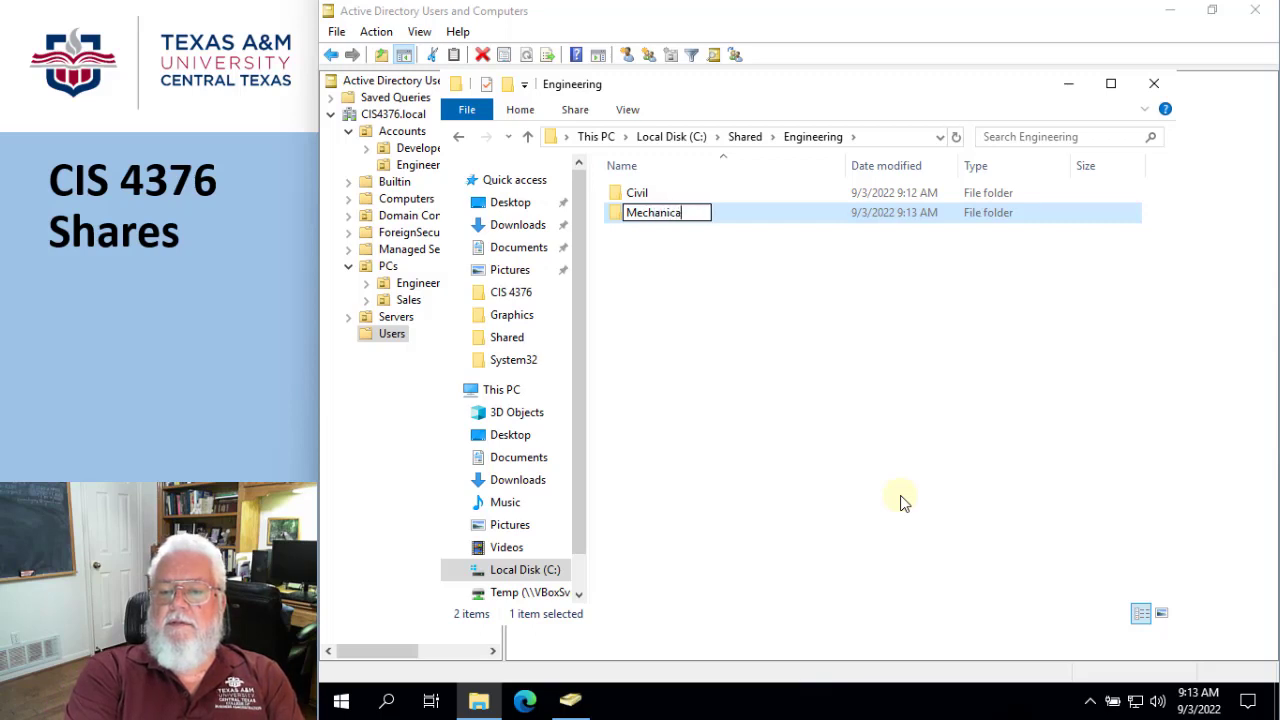
pyautogui.press('Return')
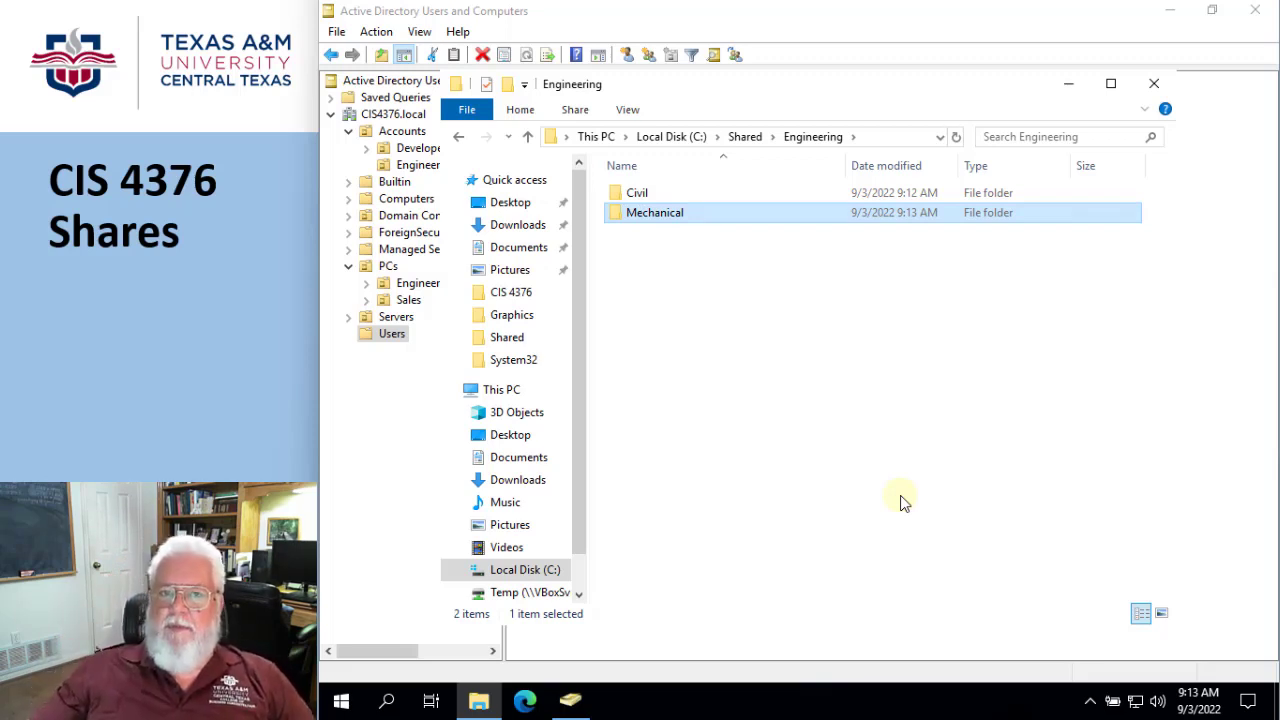
# - Examine the Mechanical folder's security permissions, including the advanced permission entries, and open its auditing settings
pyautogui.rightClick(660, 222)
pyautogui.click(702, 533)
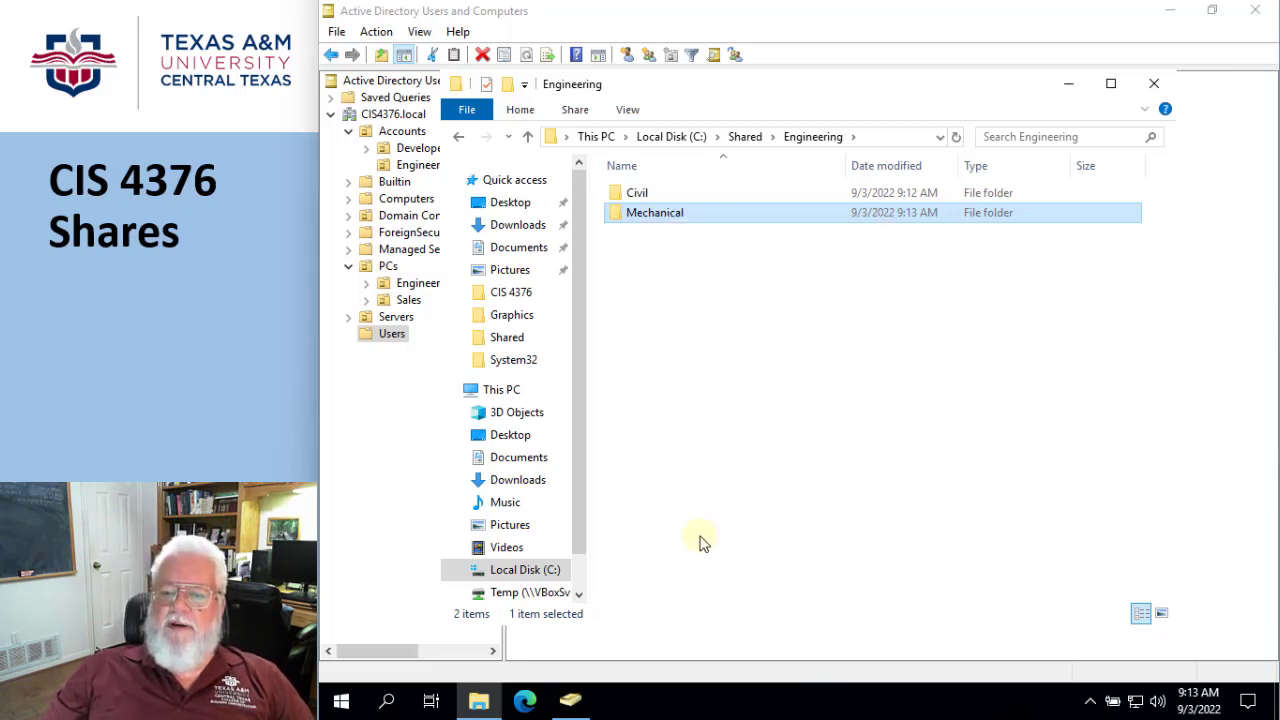
pyautogui.click(788, 261)
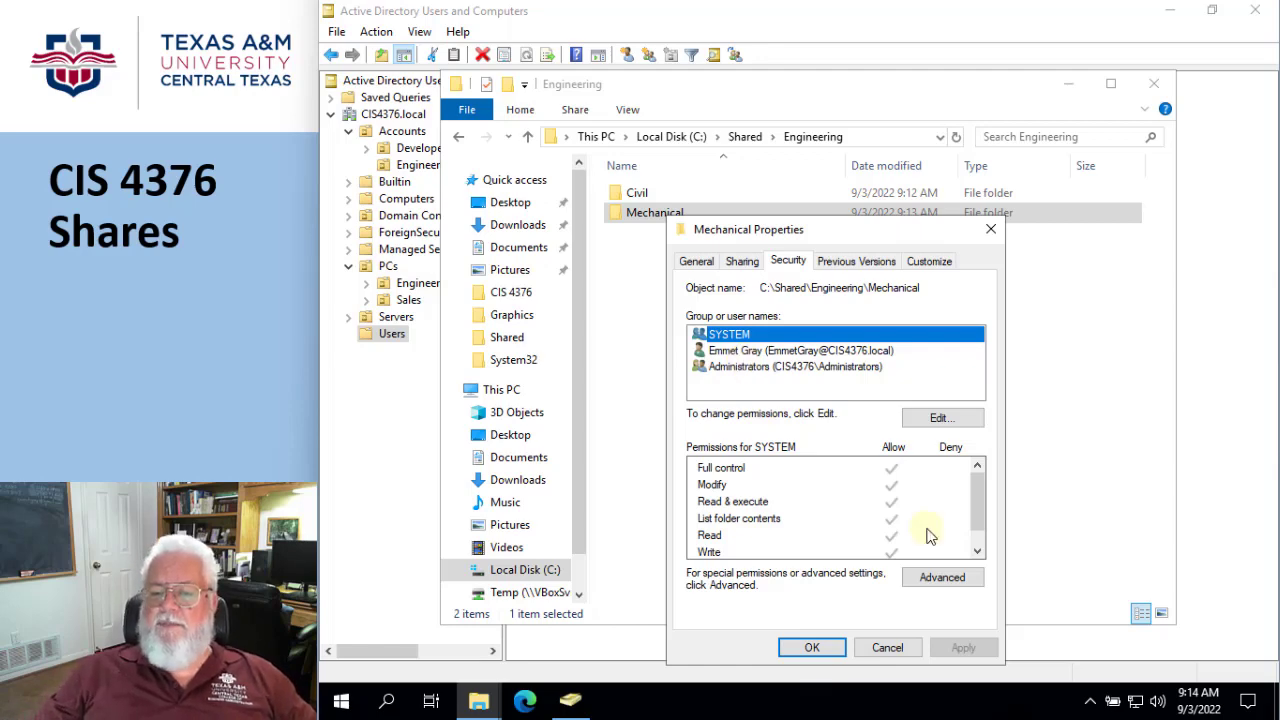
pyautogui.click(950, 577)
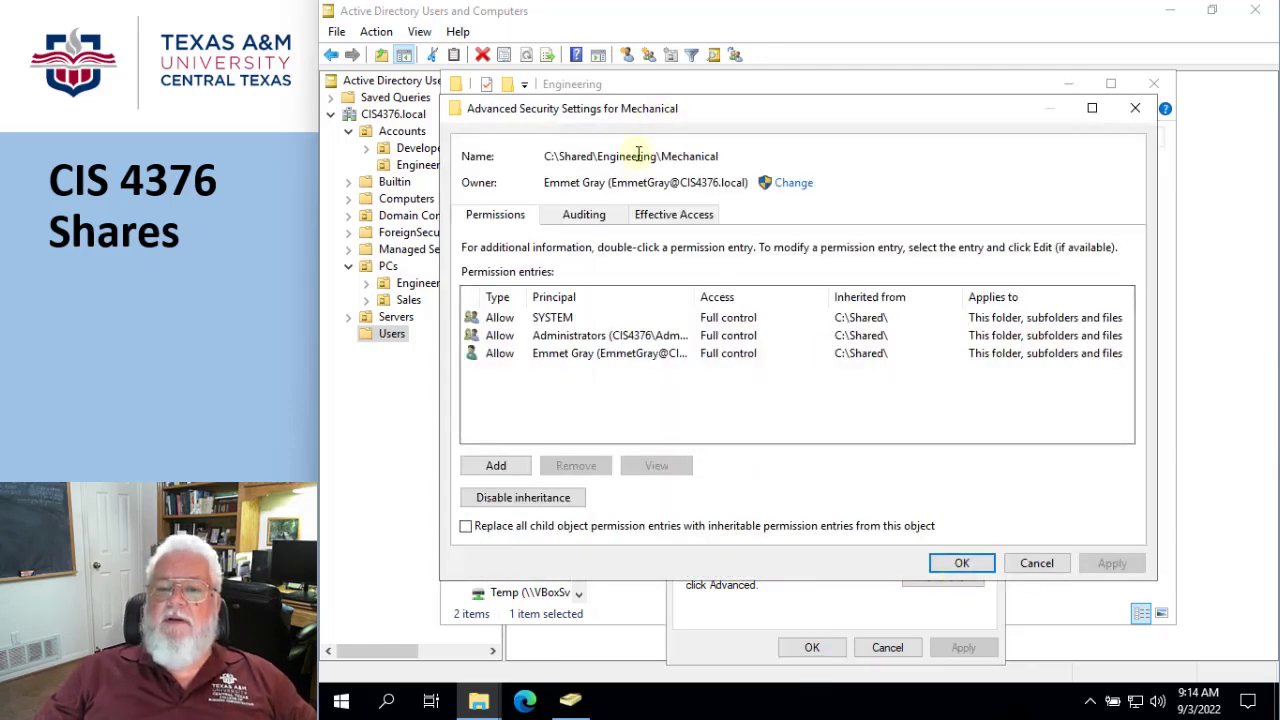
pyautogui.click(584, 214)
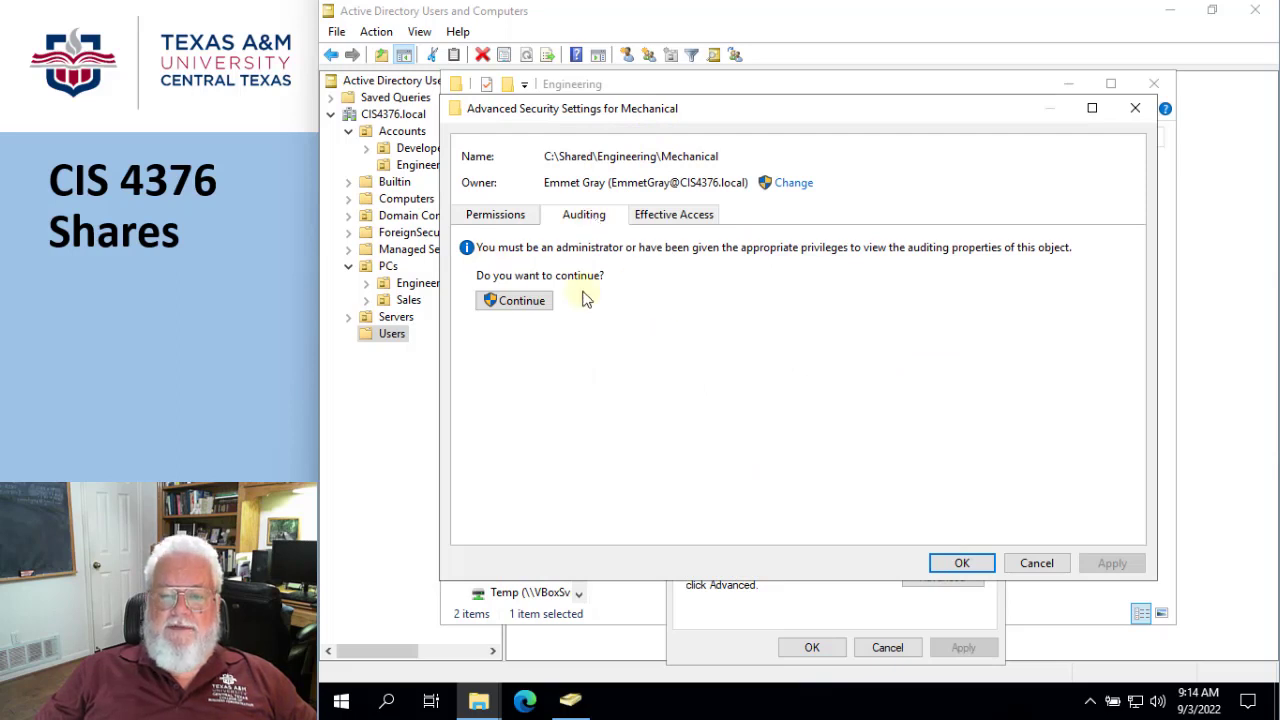